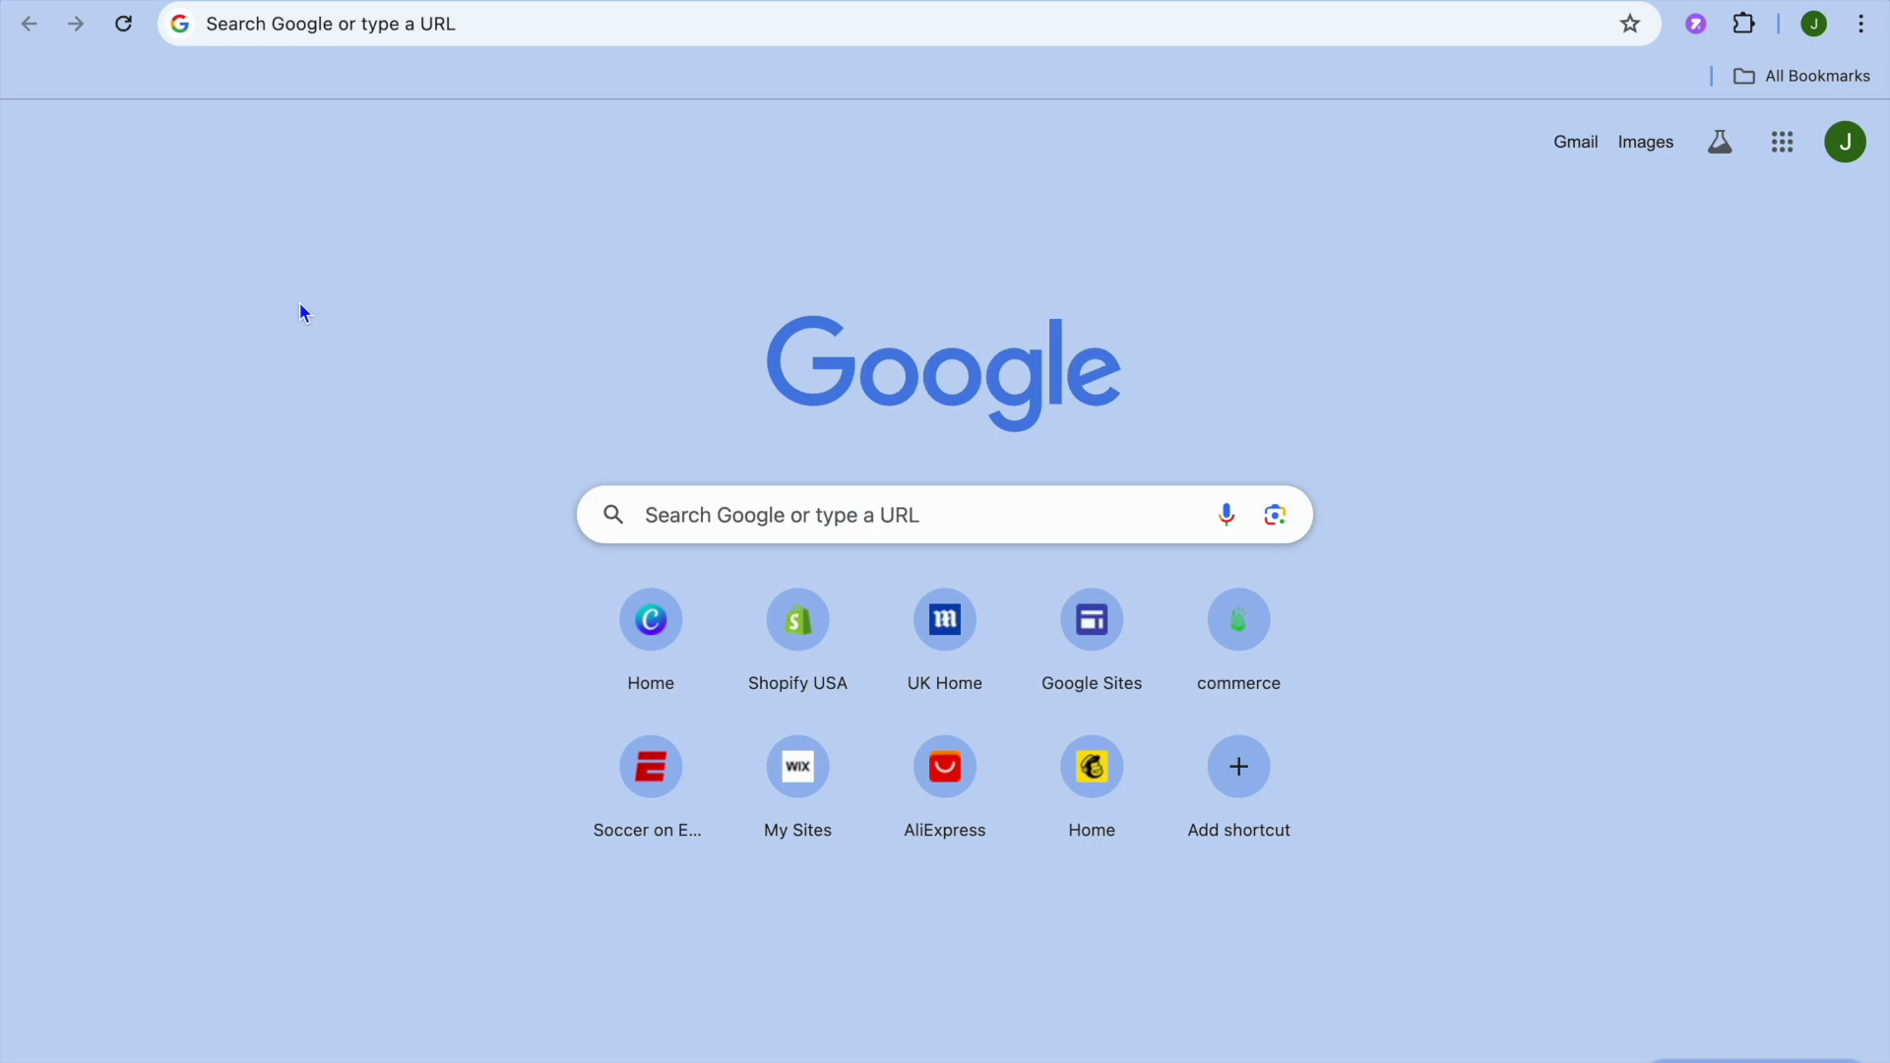
Step: Load the Wix intro page in Chrome and choose the Wix Editor option
left_click(455, 23)
key("ctrl+v")
key("Return")
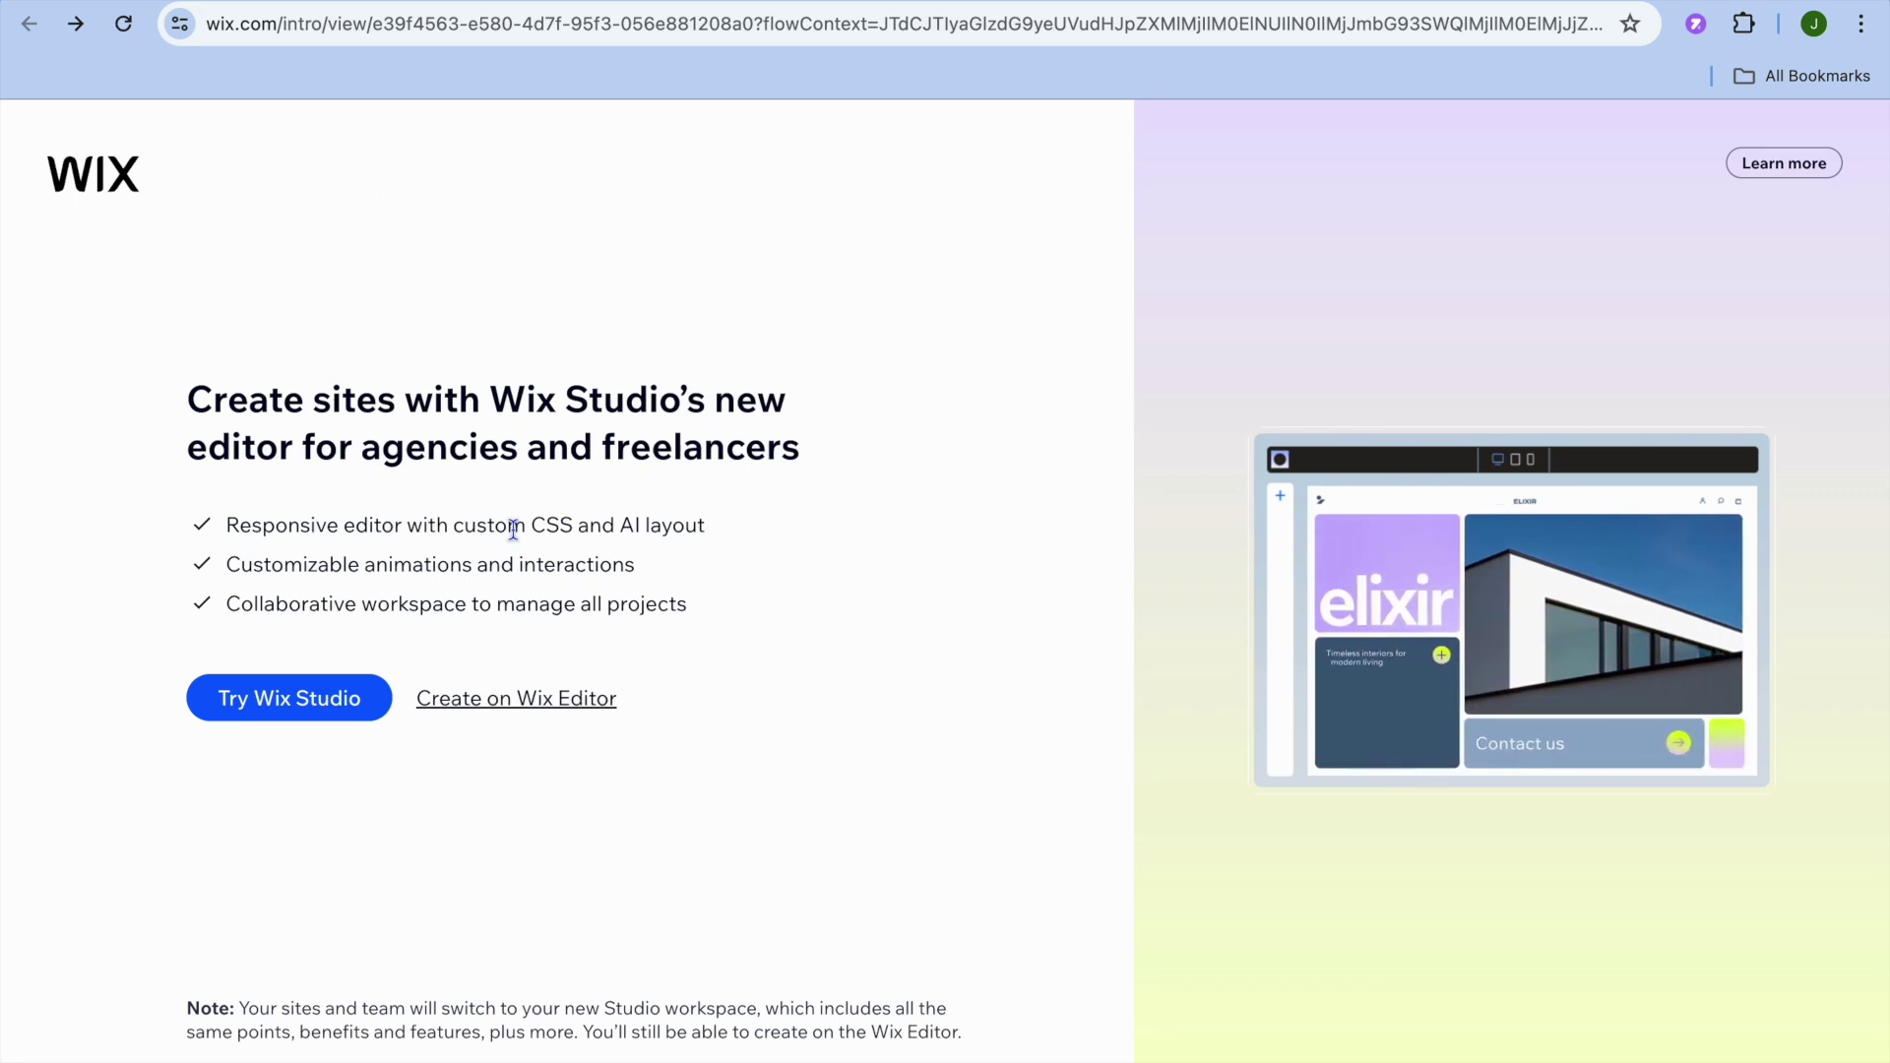
left_click(536, 705)
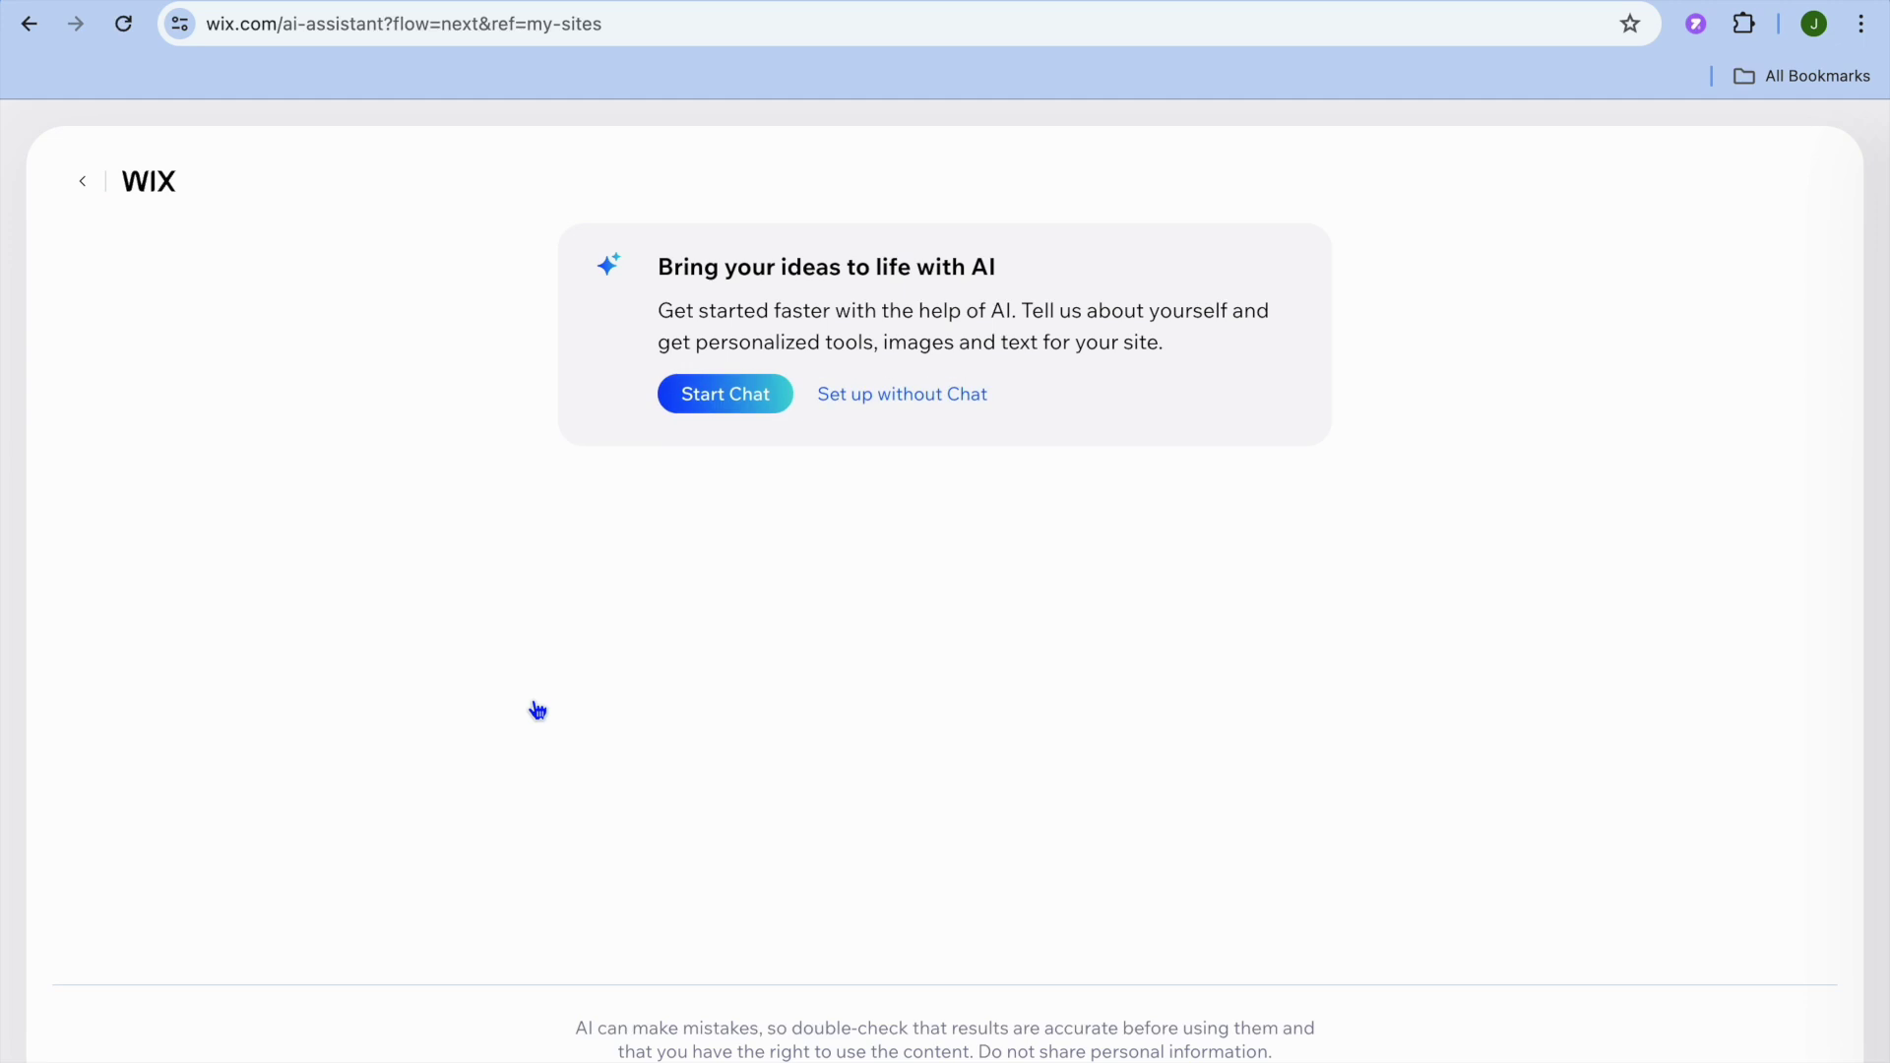
Step: Set up a Wix Editor site without AI chat, choosing Personal Portfolio as the site type
left_click(885, 406)
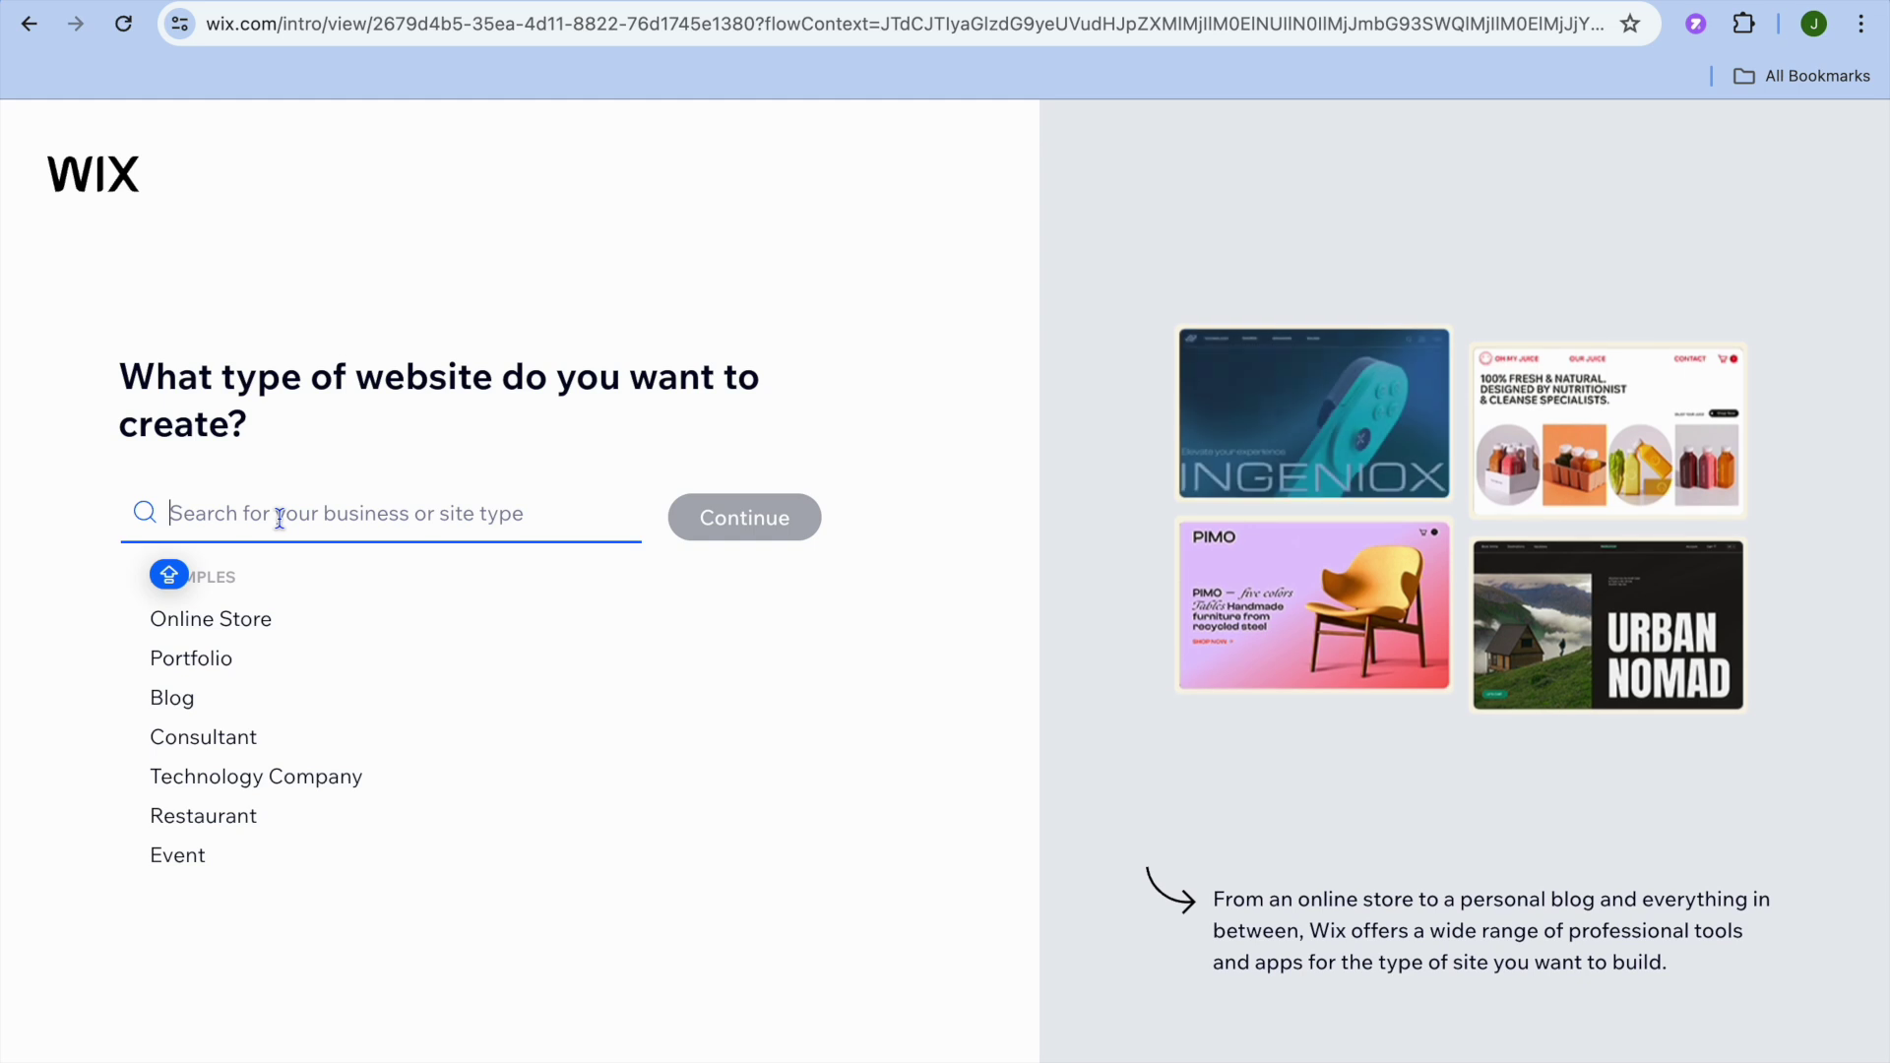
type("PER")
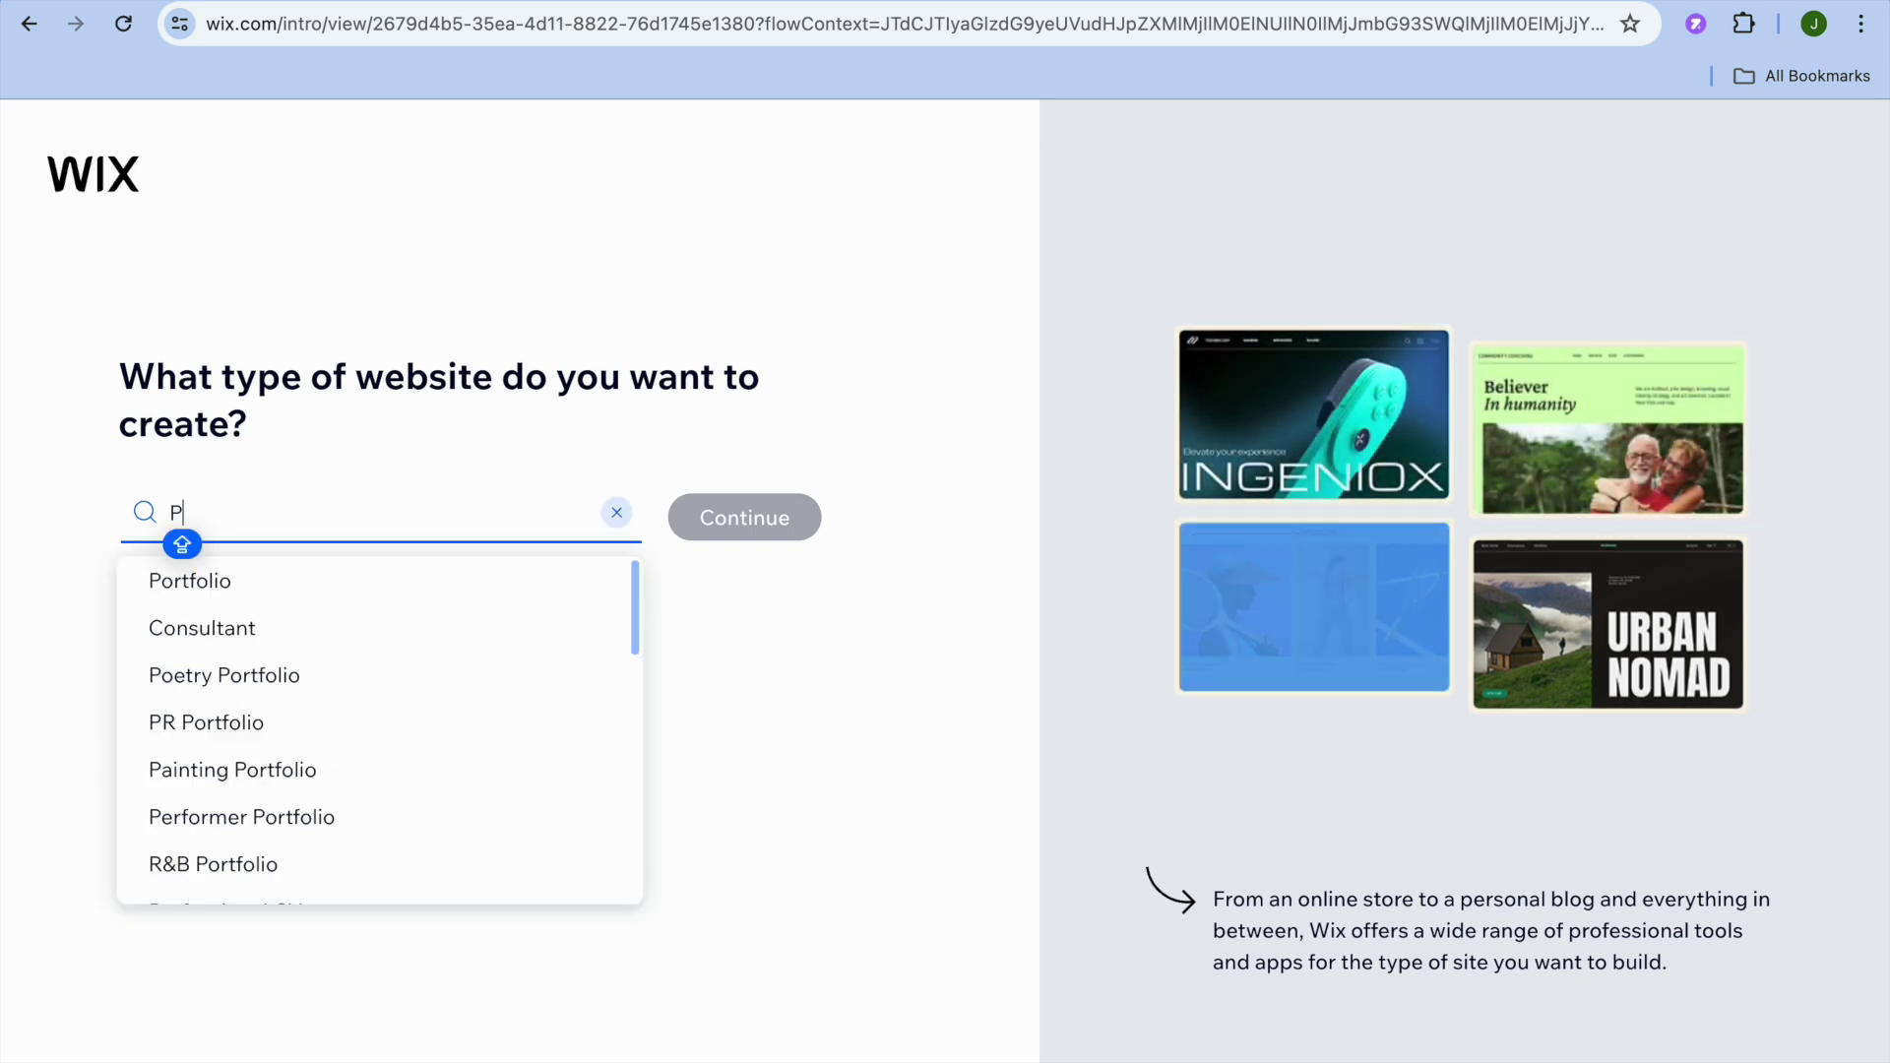
type("SON")
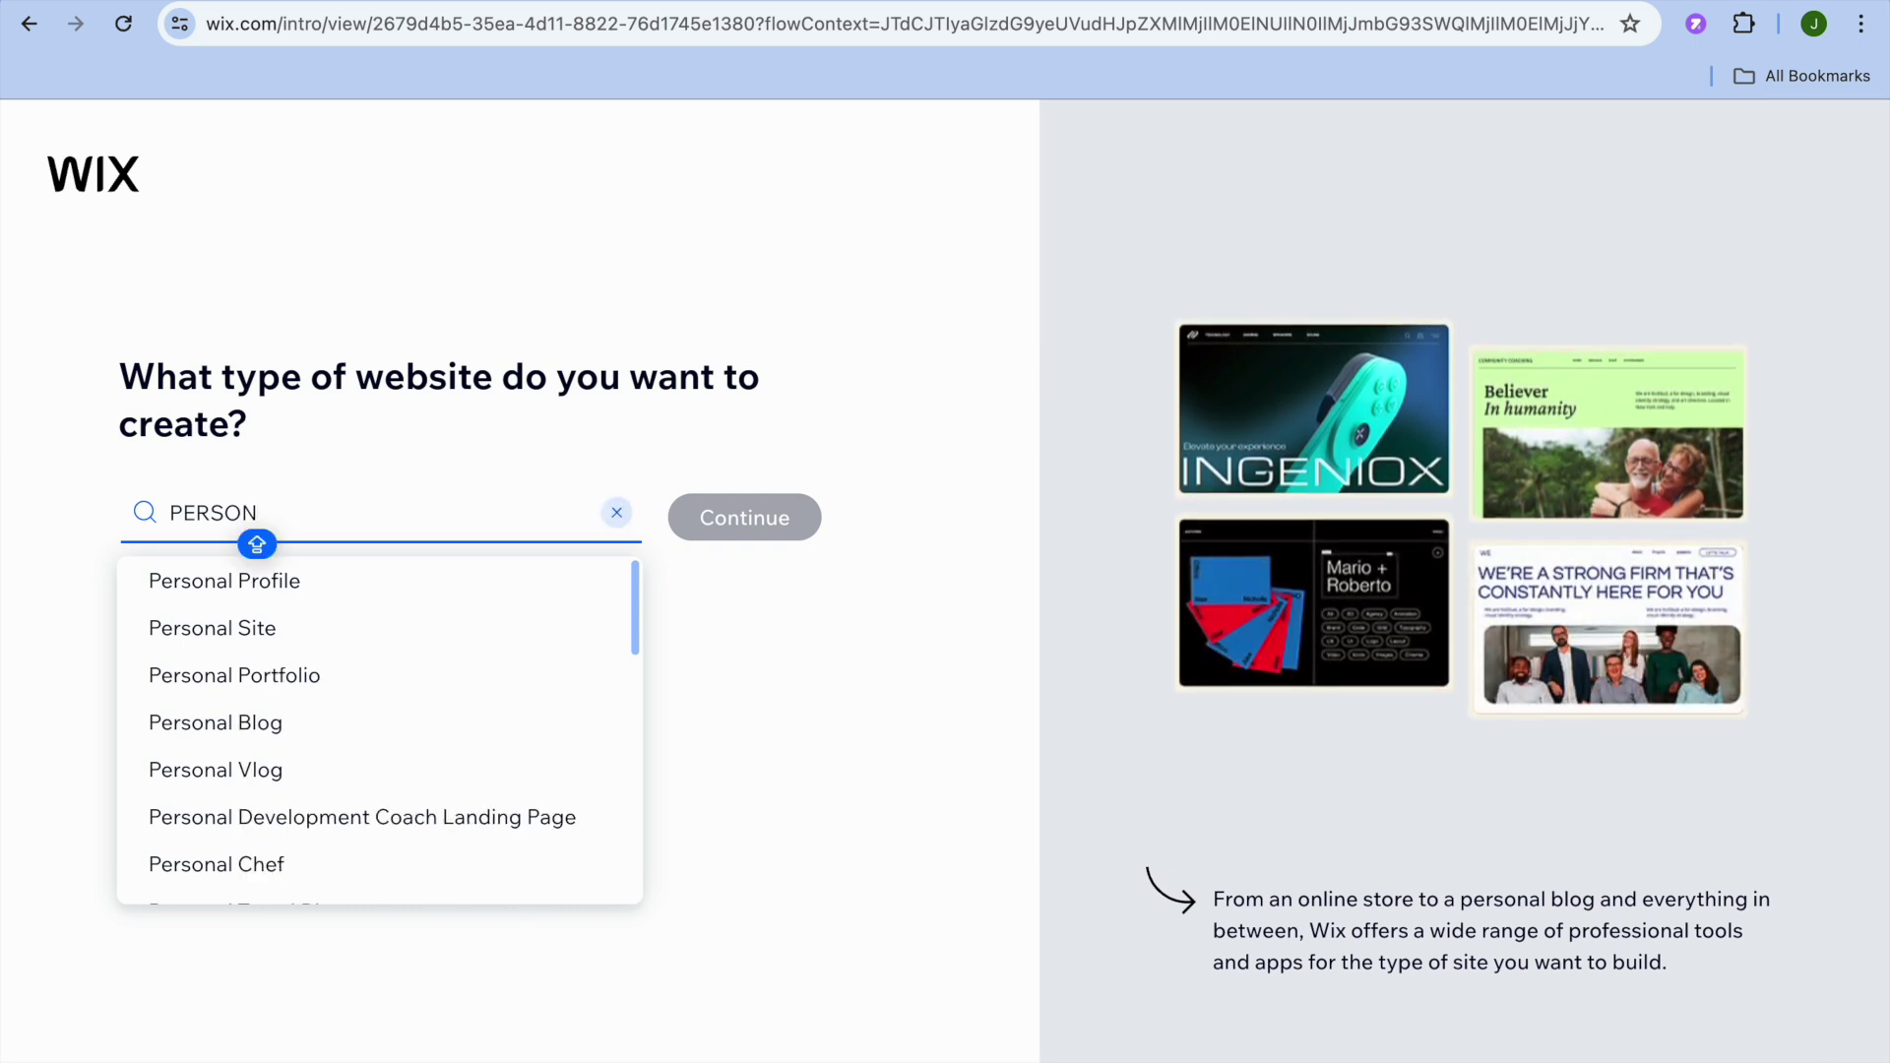
left_click(279, 677)
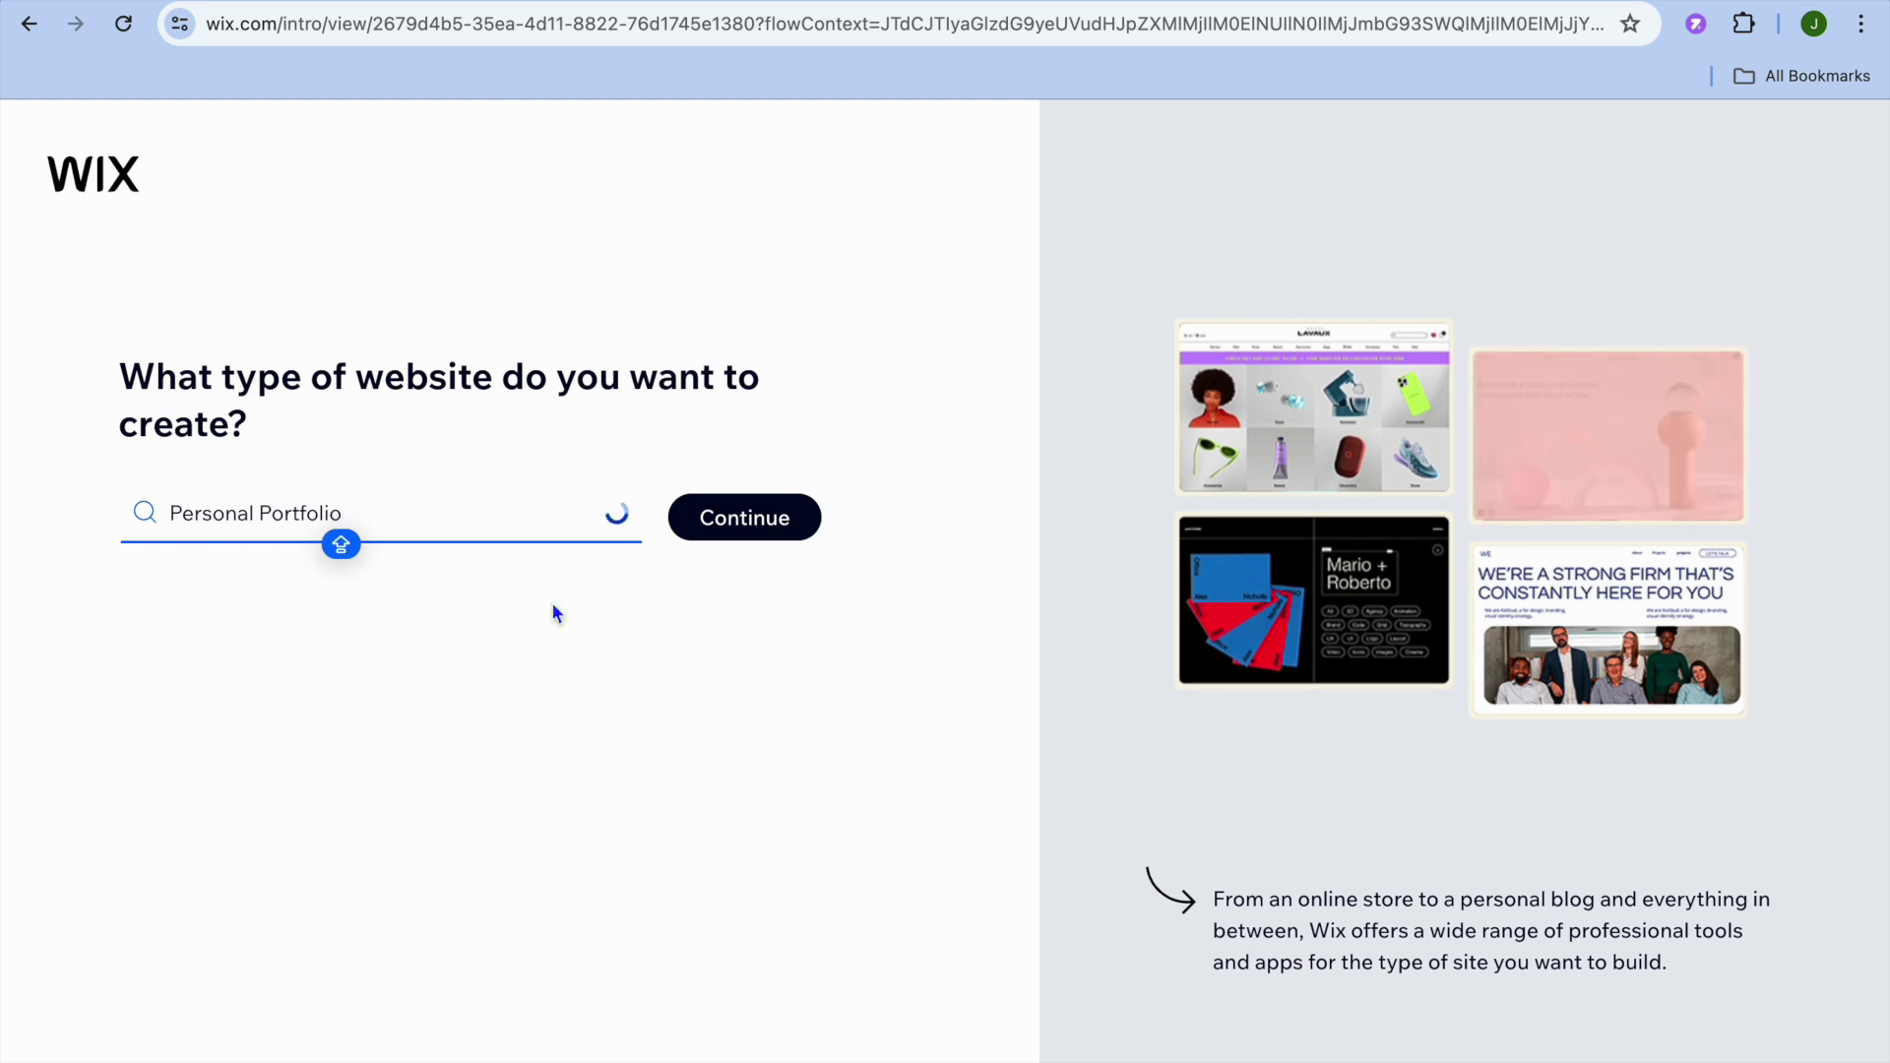
left_click(750, 530)
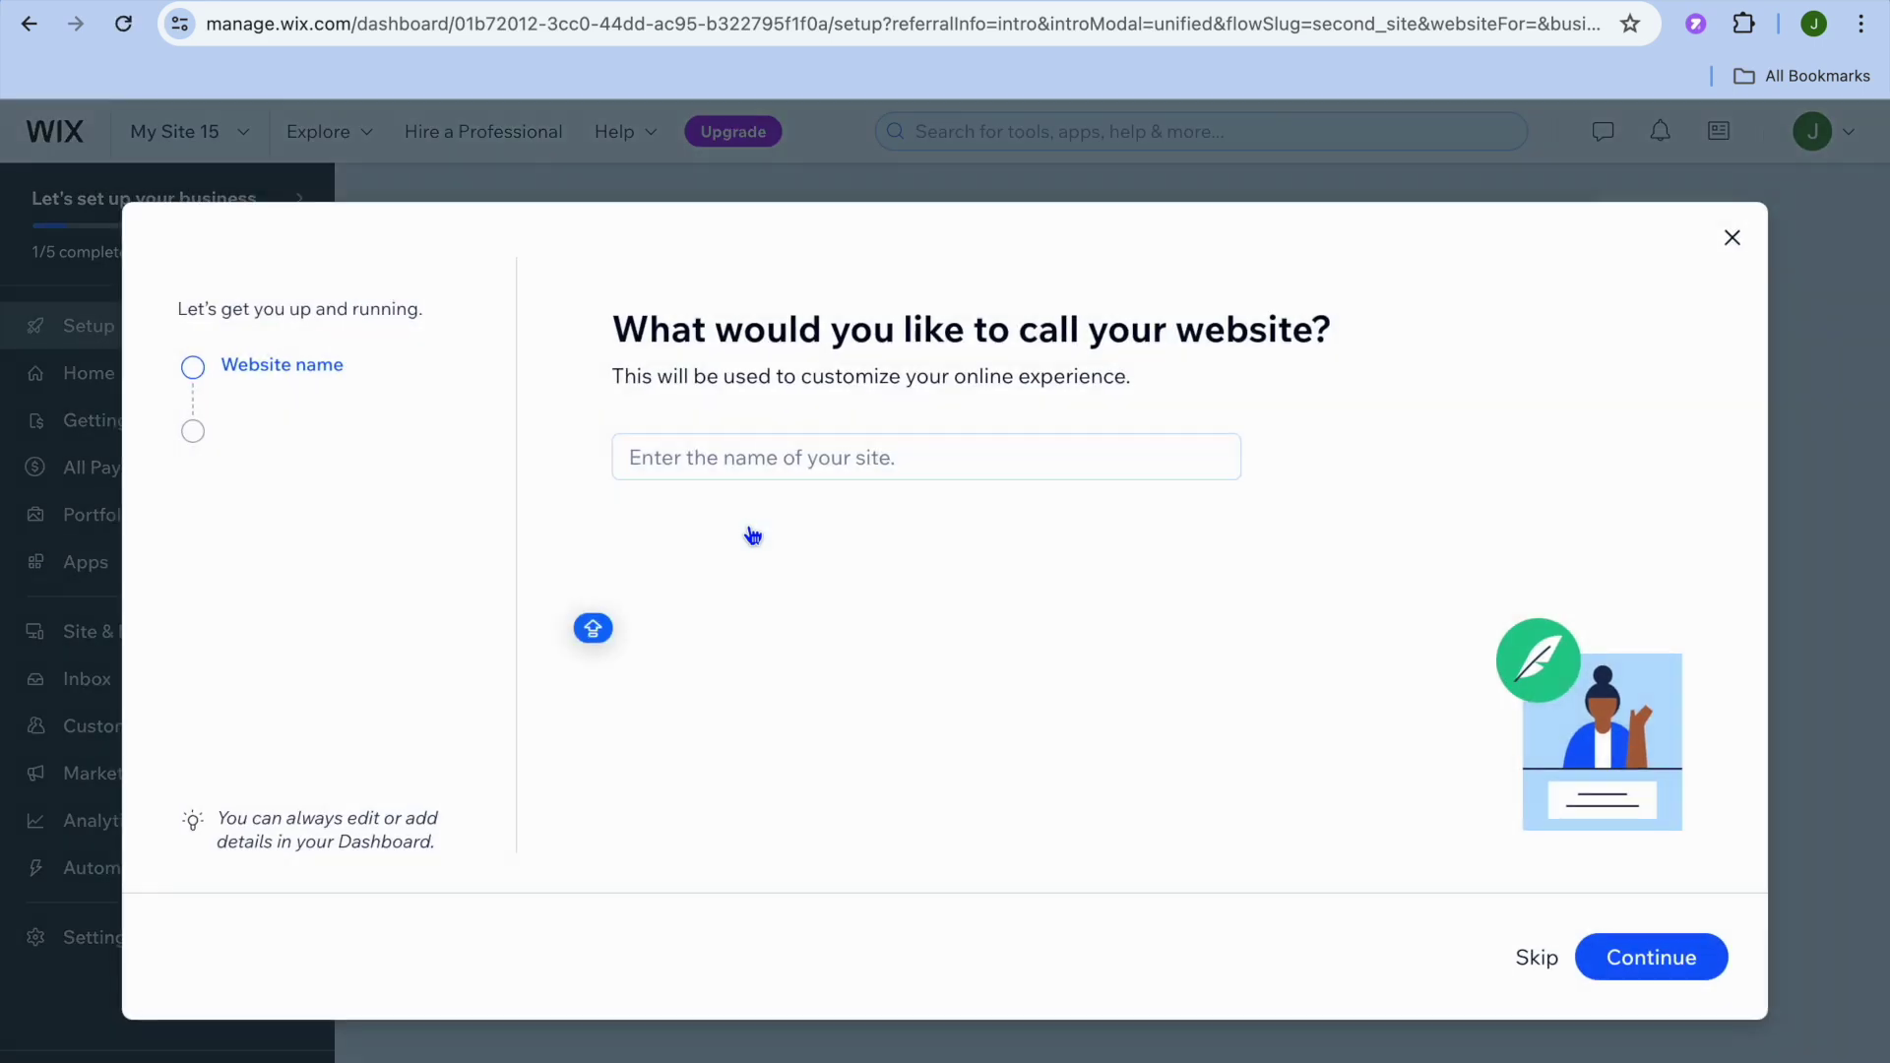
Step: Name the website JASON
left_click(773, 470)
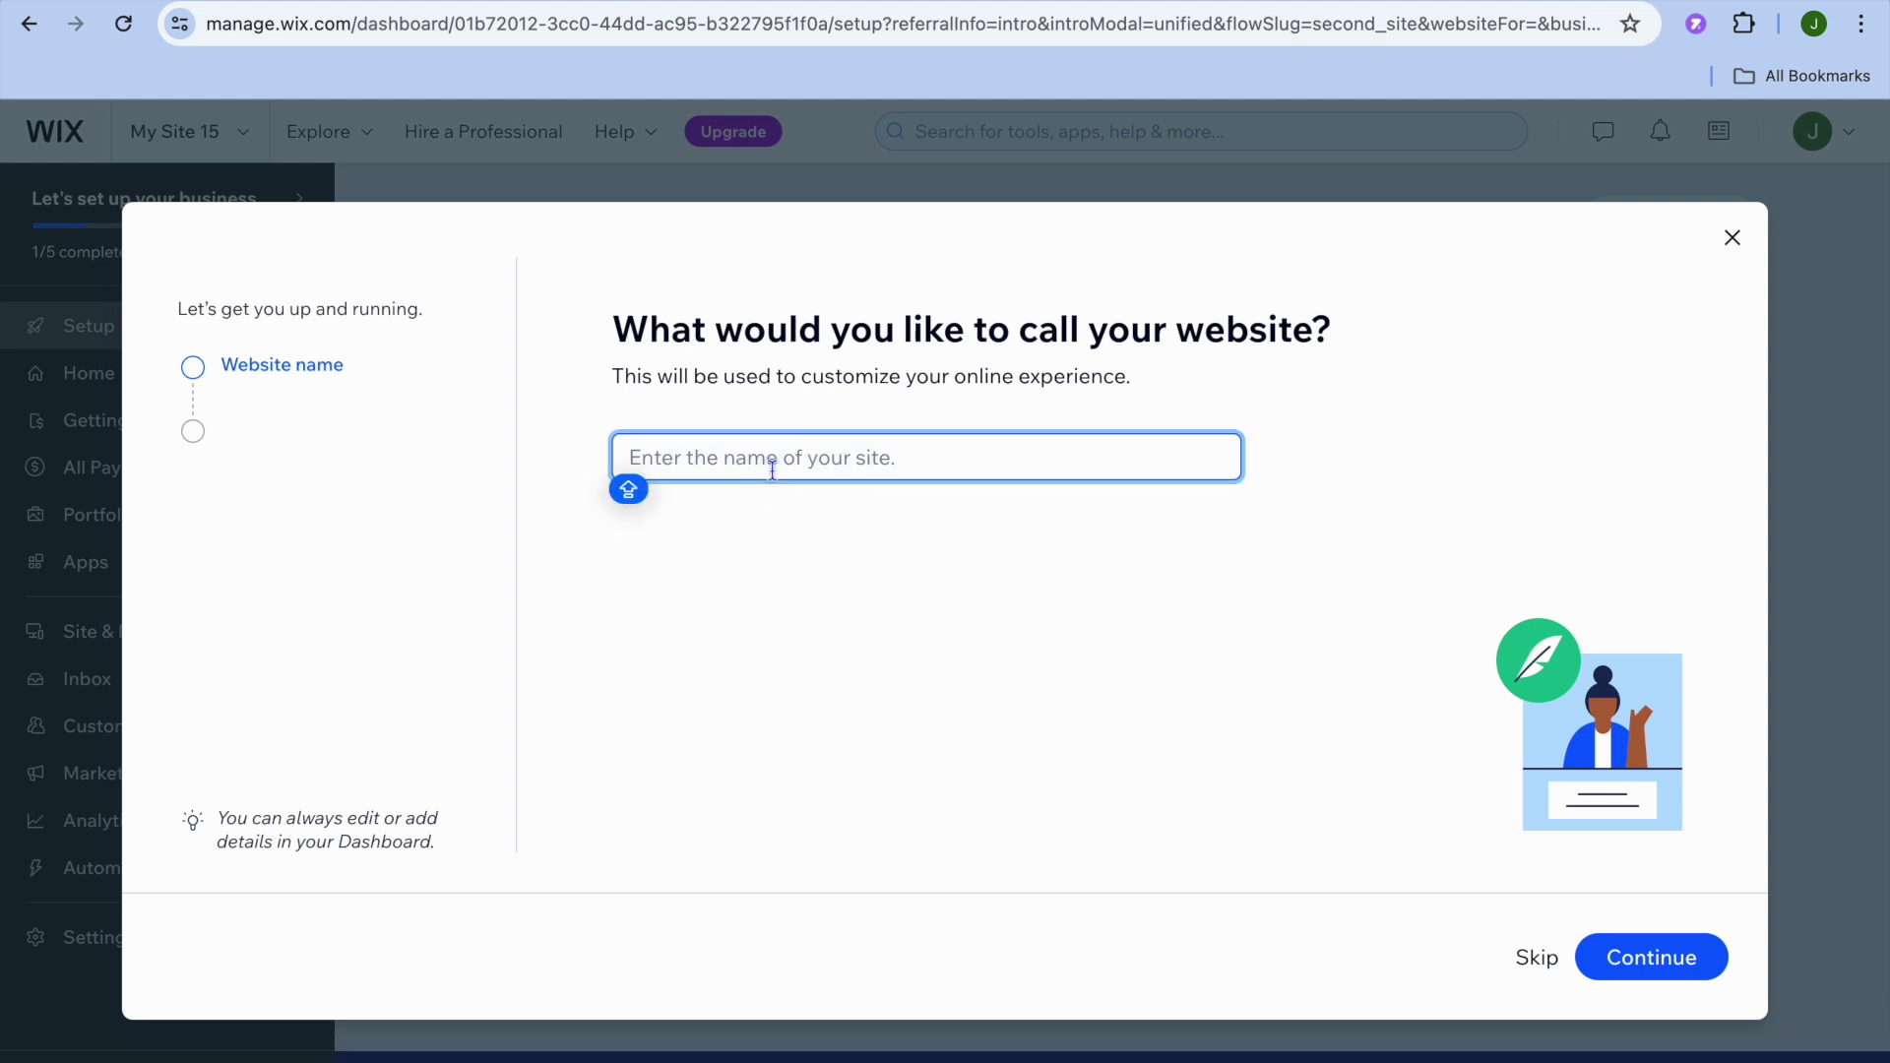
type("JASON")
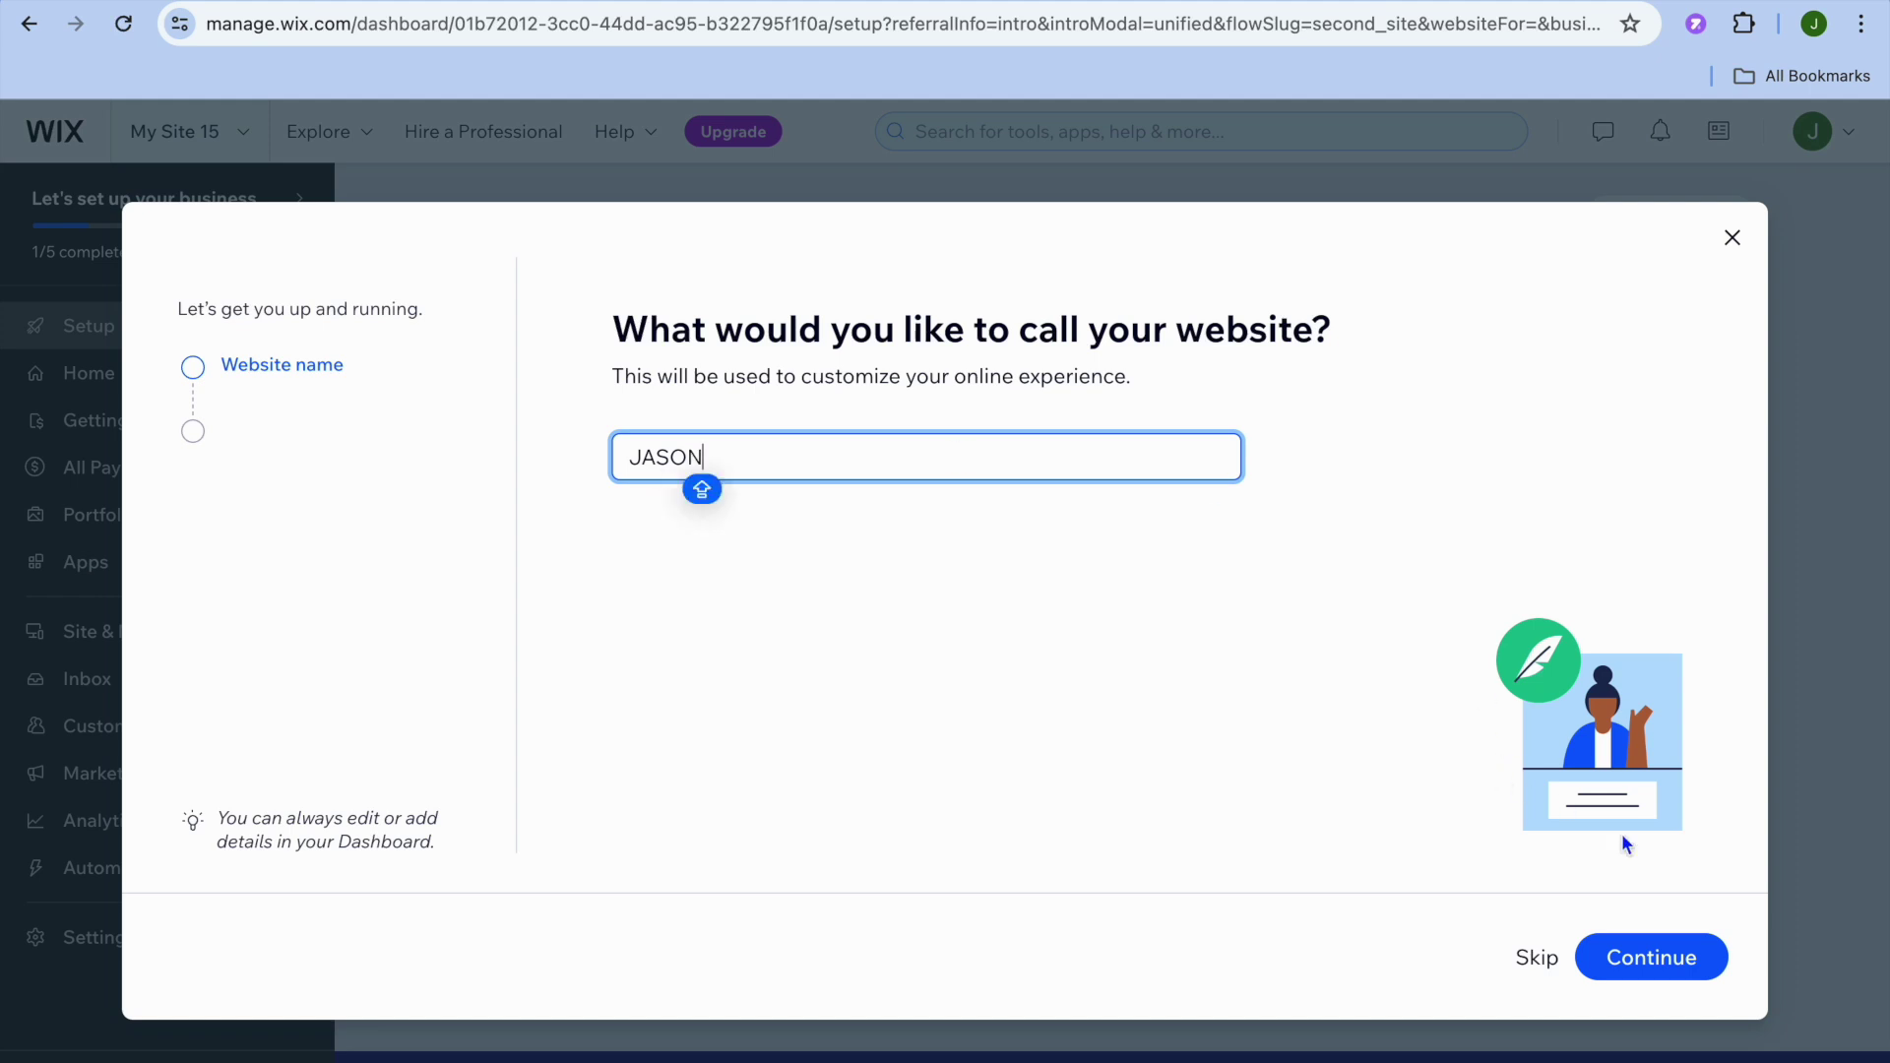
left_click(1640, 963)
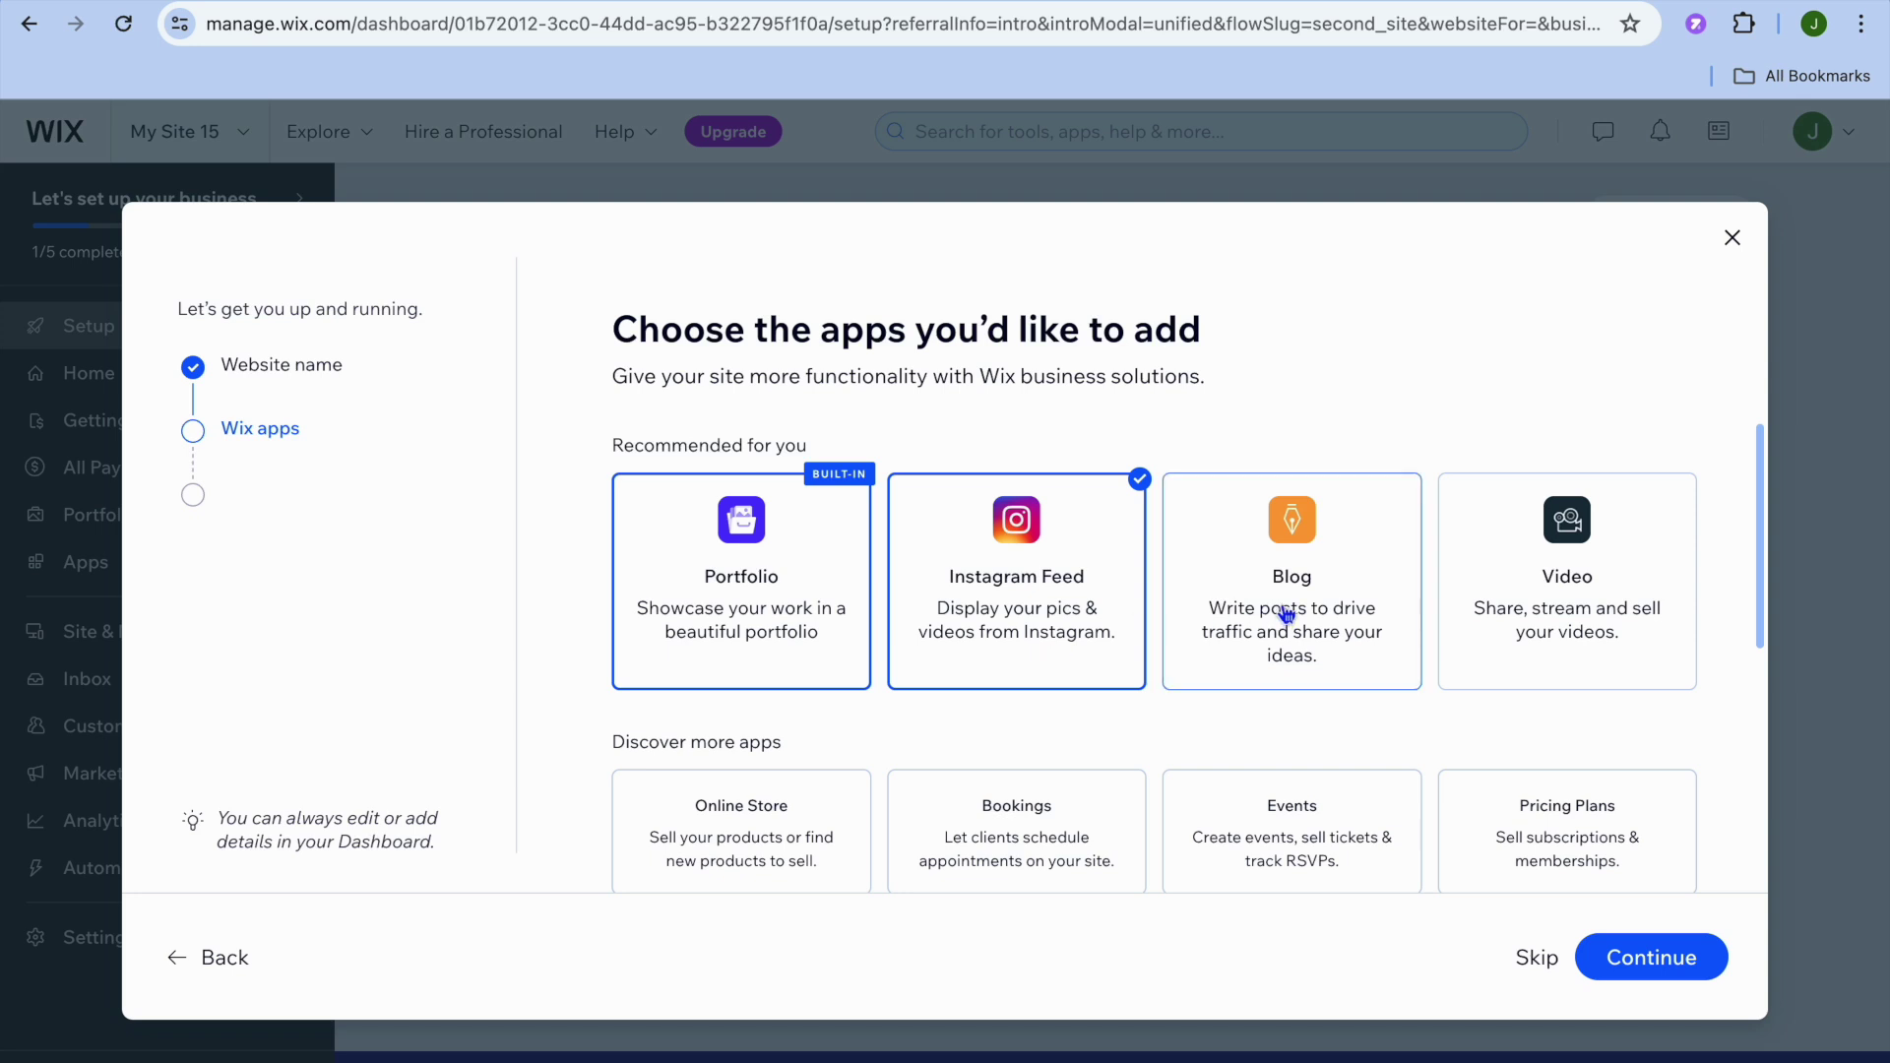
Step: Add the Blog app and finish setup to reach the site dashboard
left_click(1294, 522)
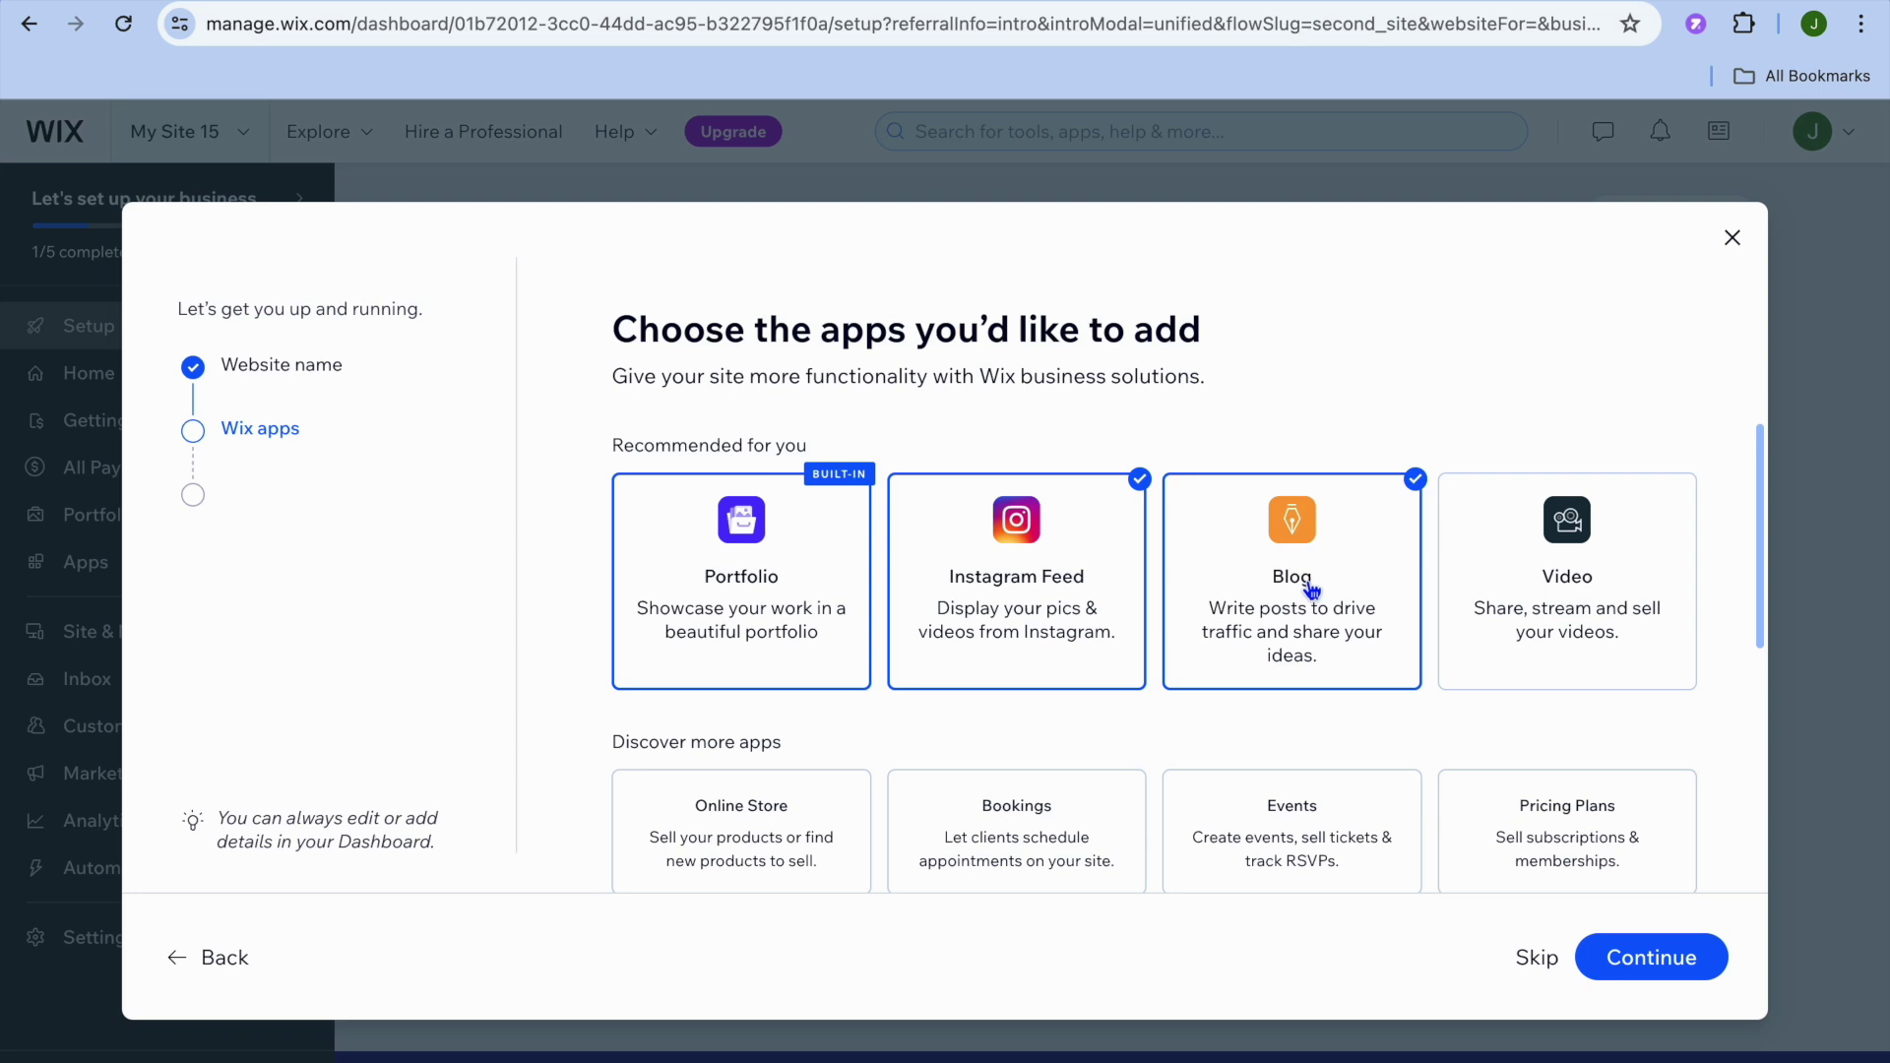
scroll(1312, 588, "down", 1)
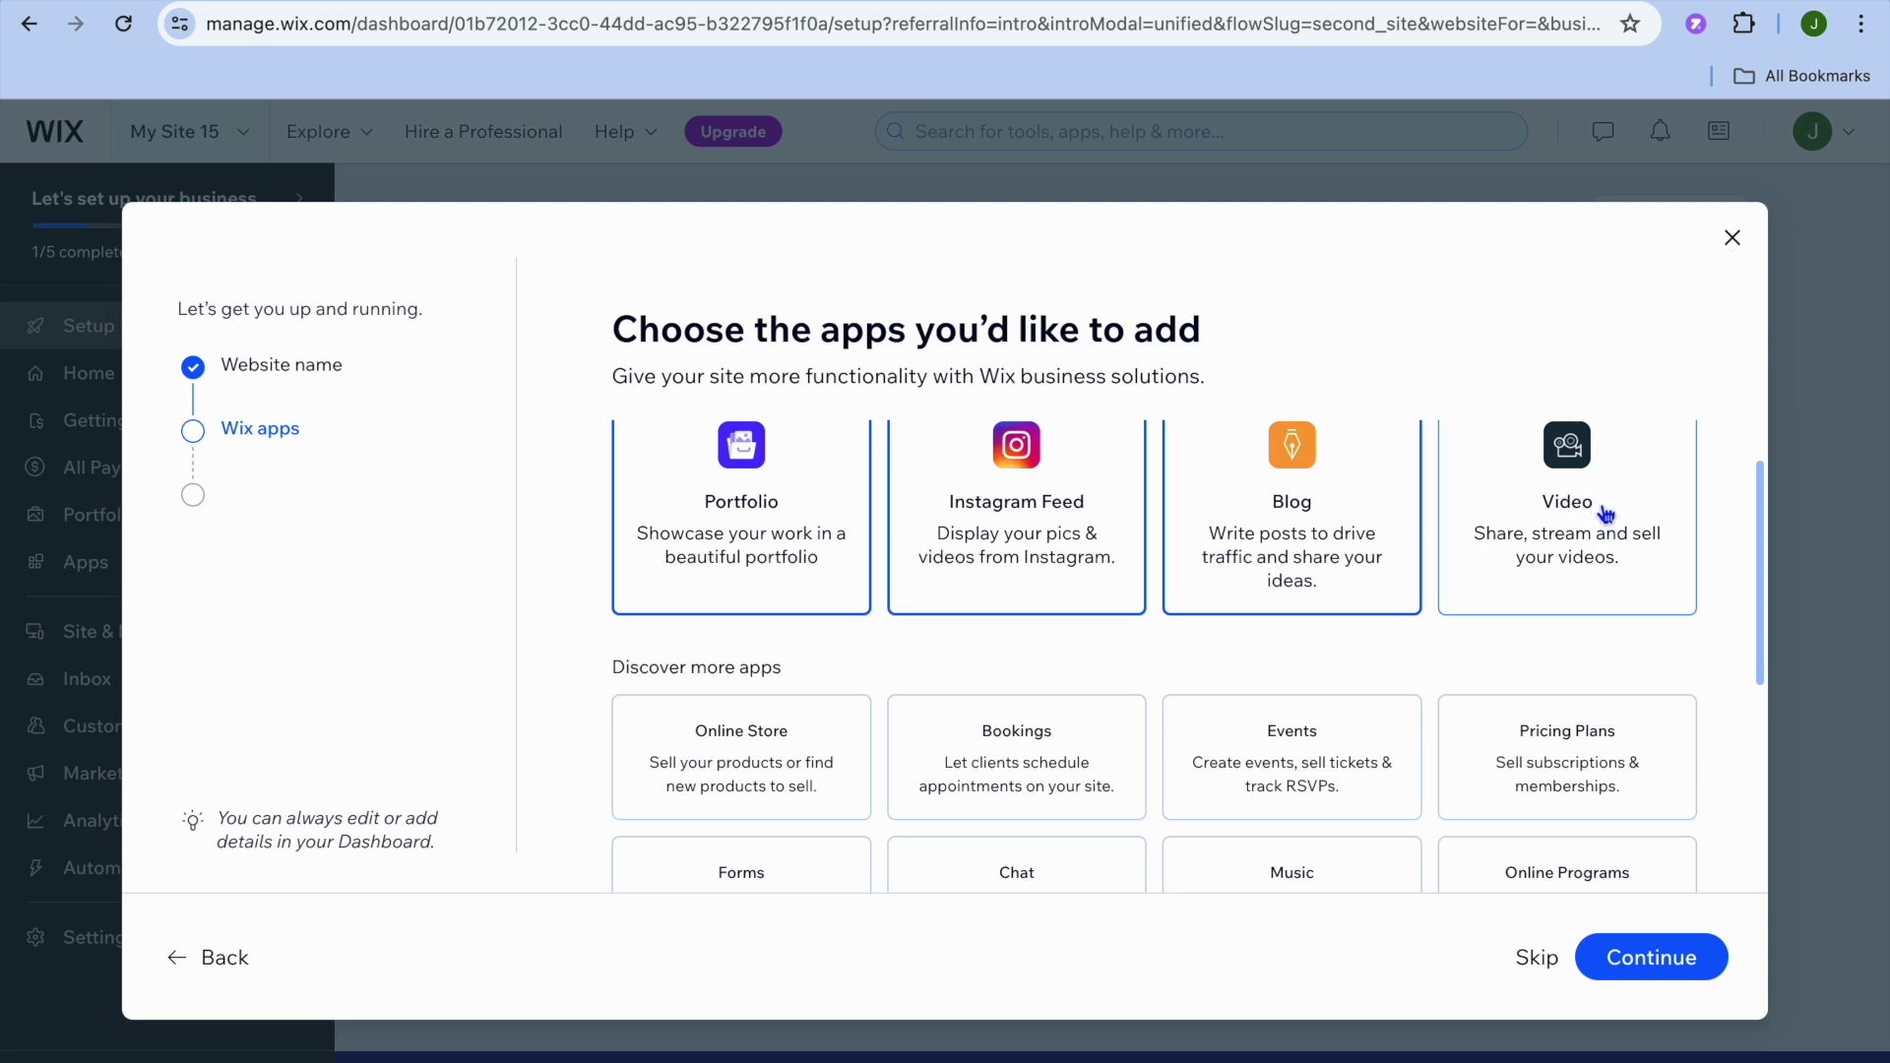
scroll(1605, 507, "down", 3)
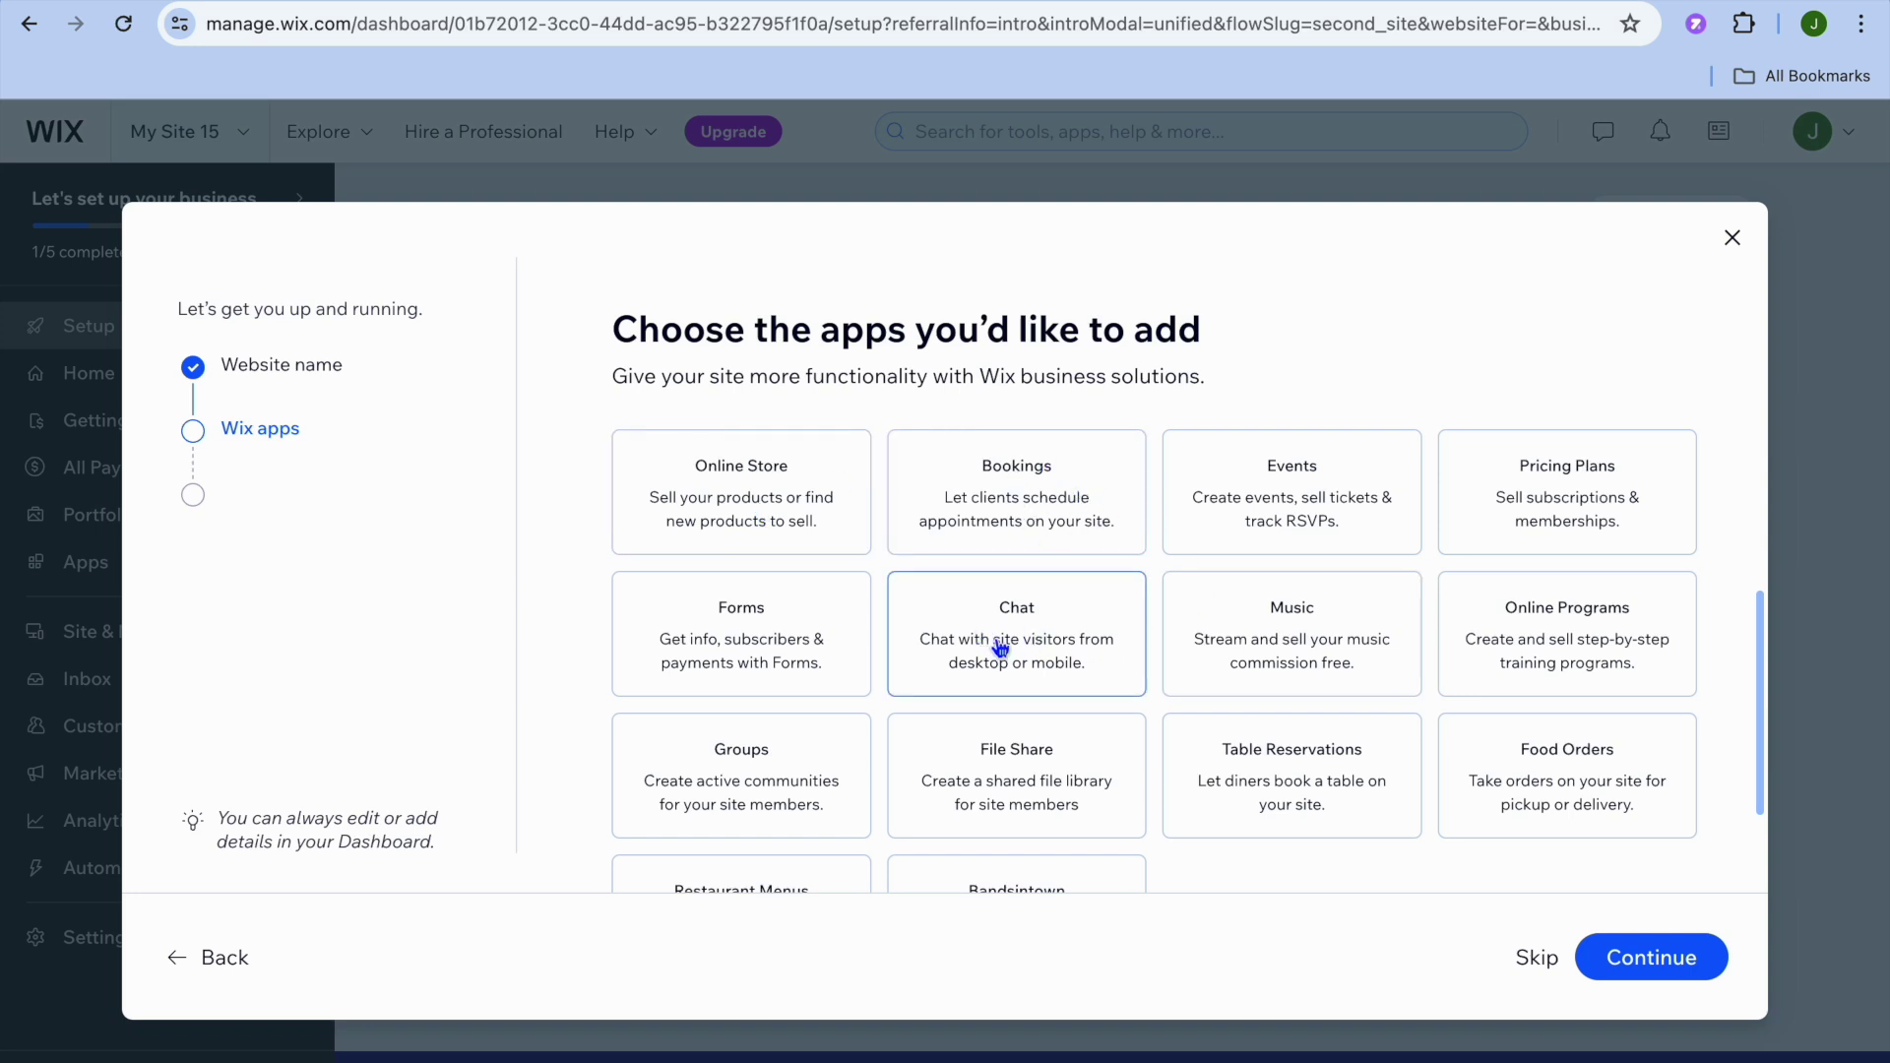
scroll(1002, 648, "down", 2)
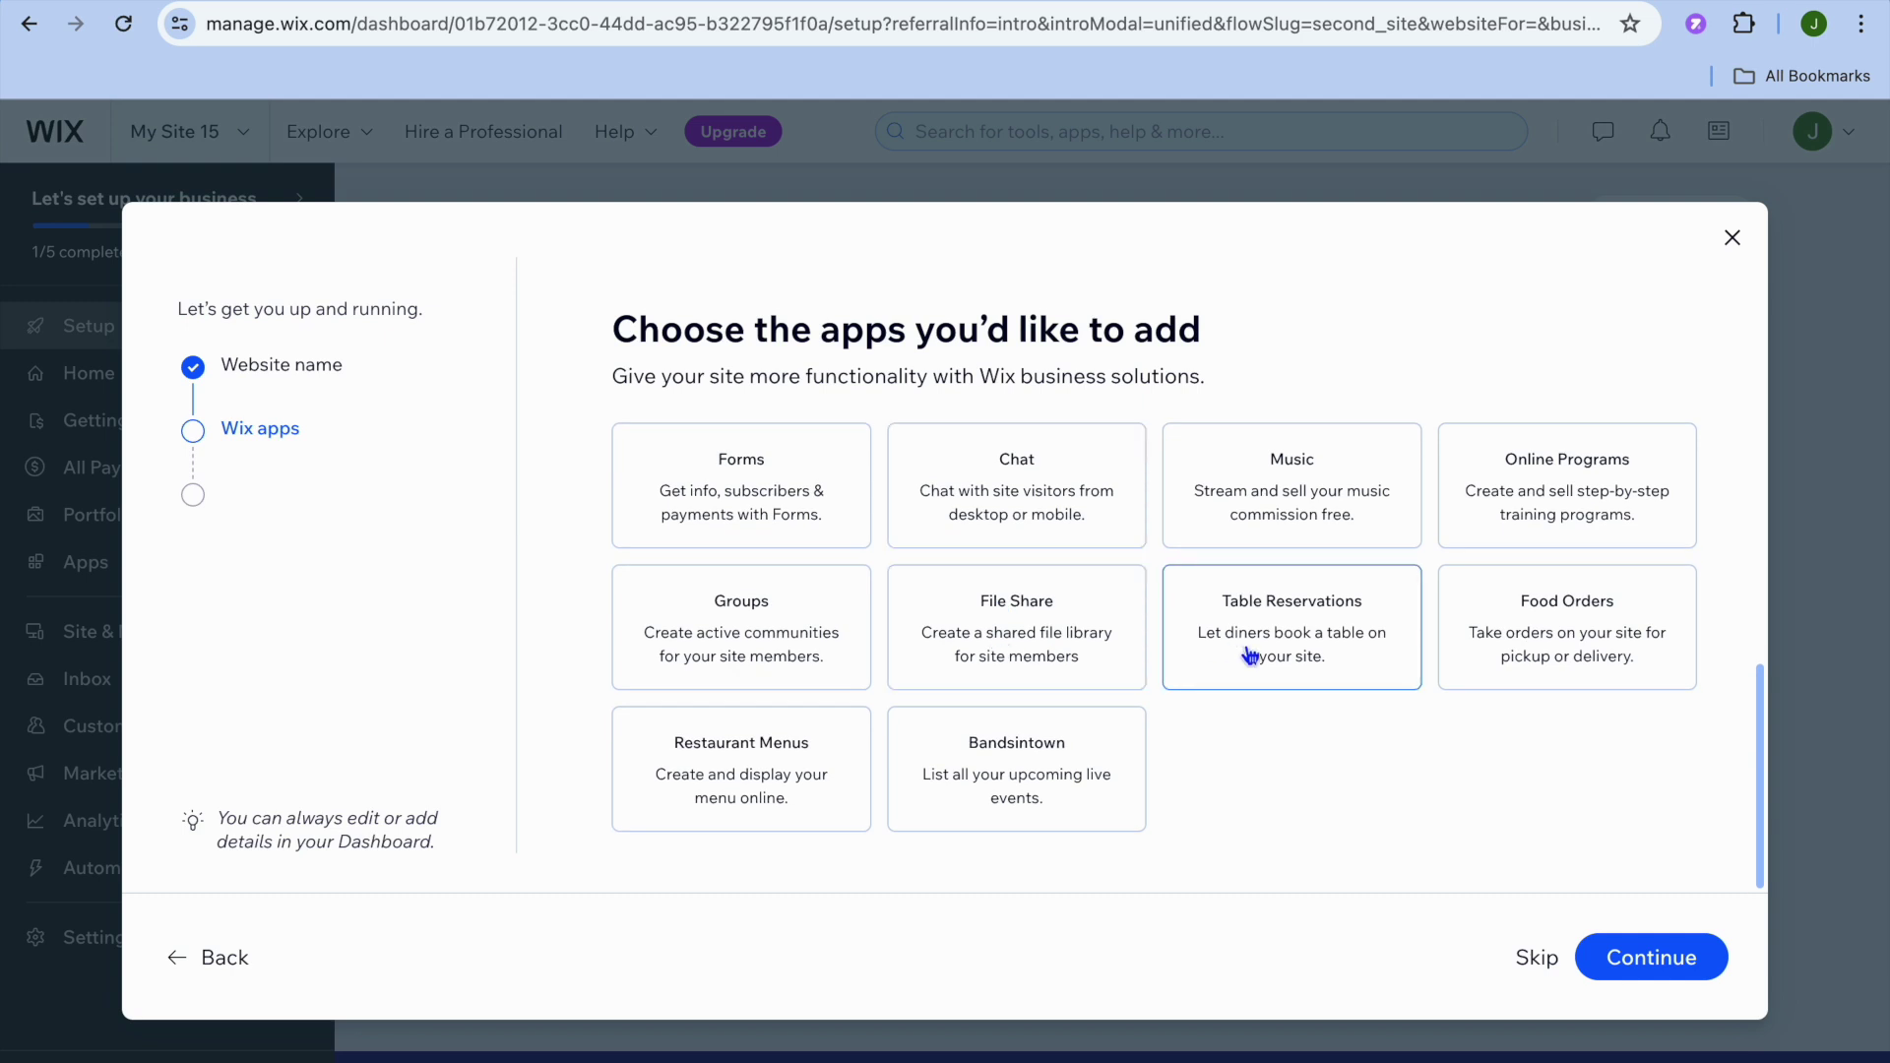
left_click(1662, 968)
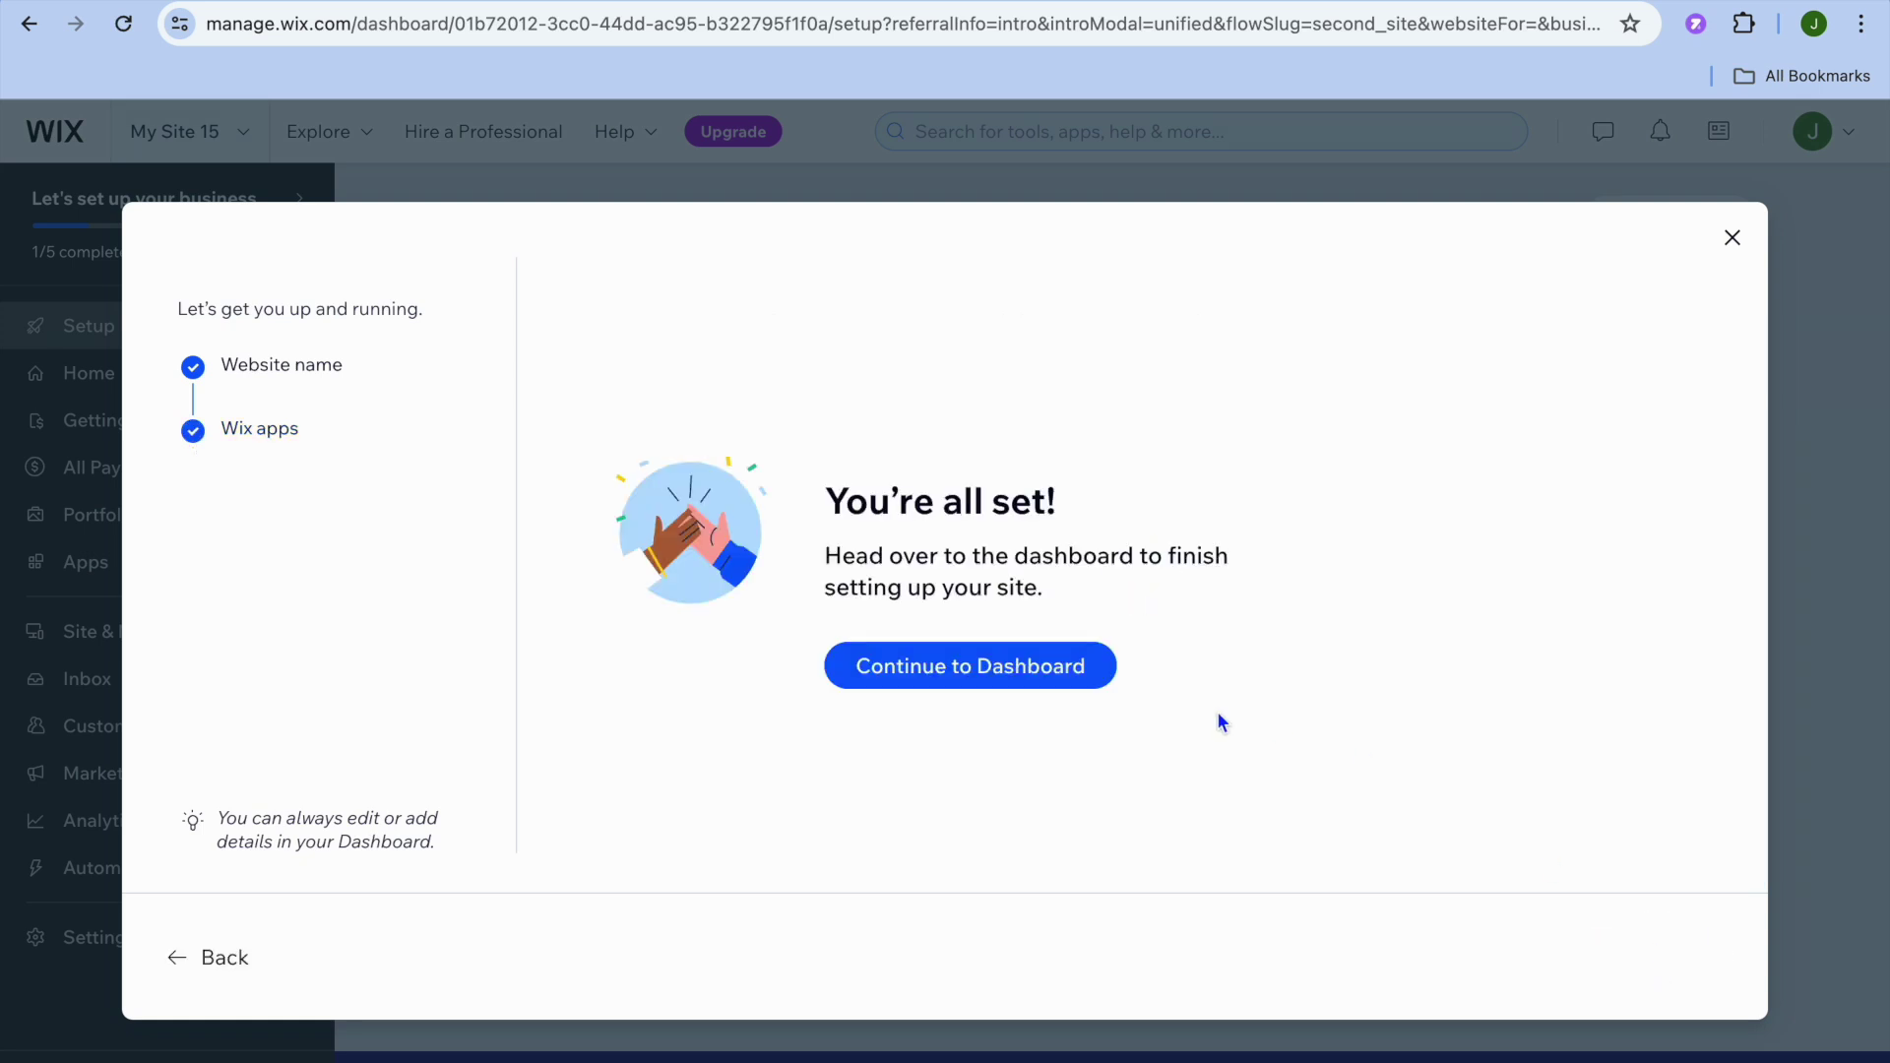
left_click(1061, 668)
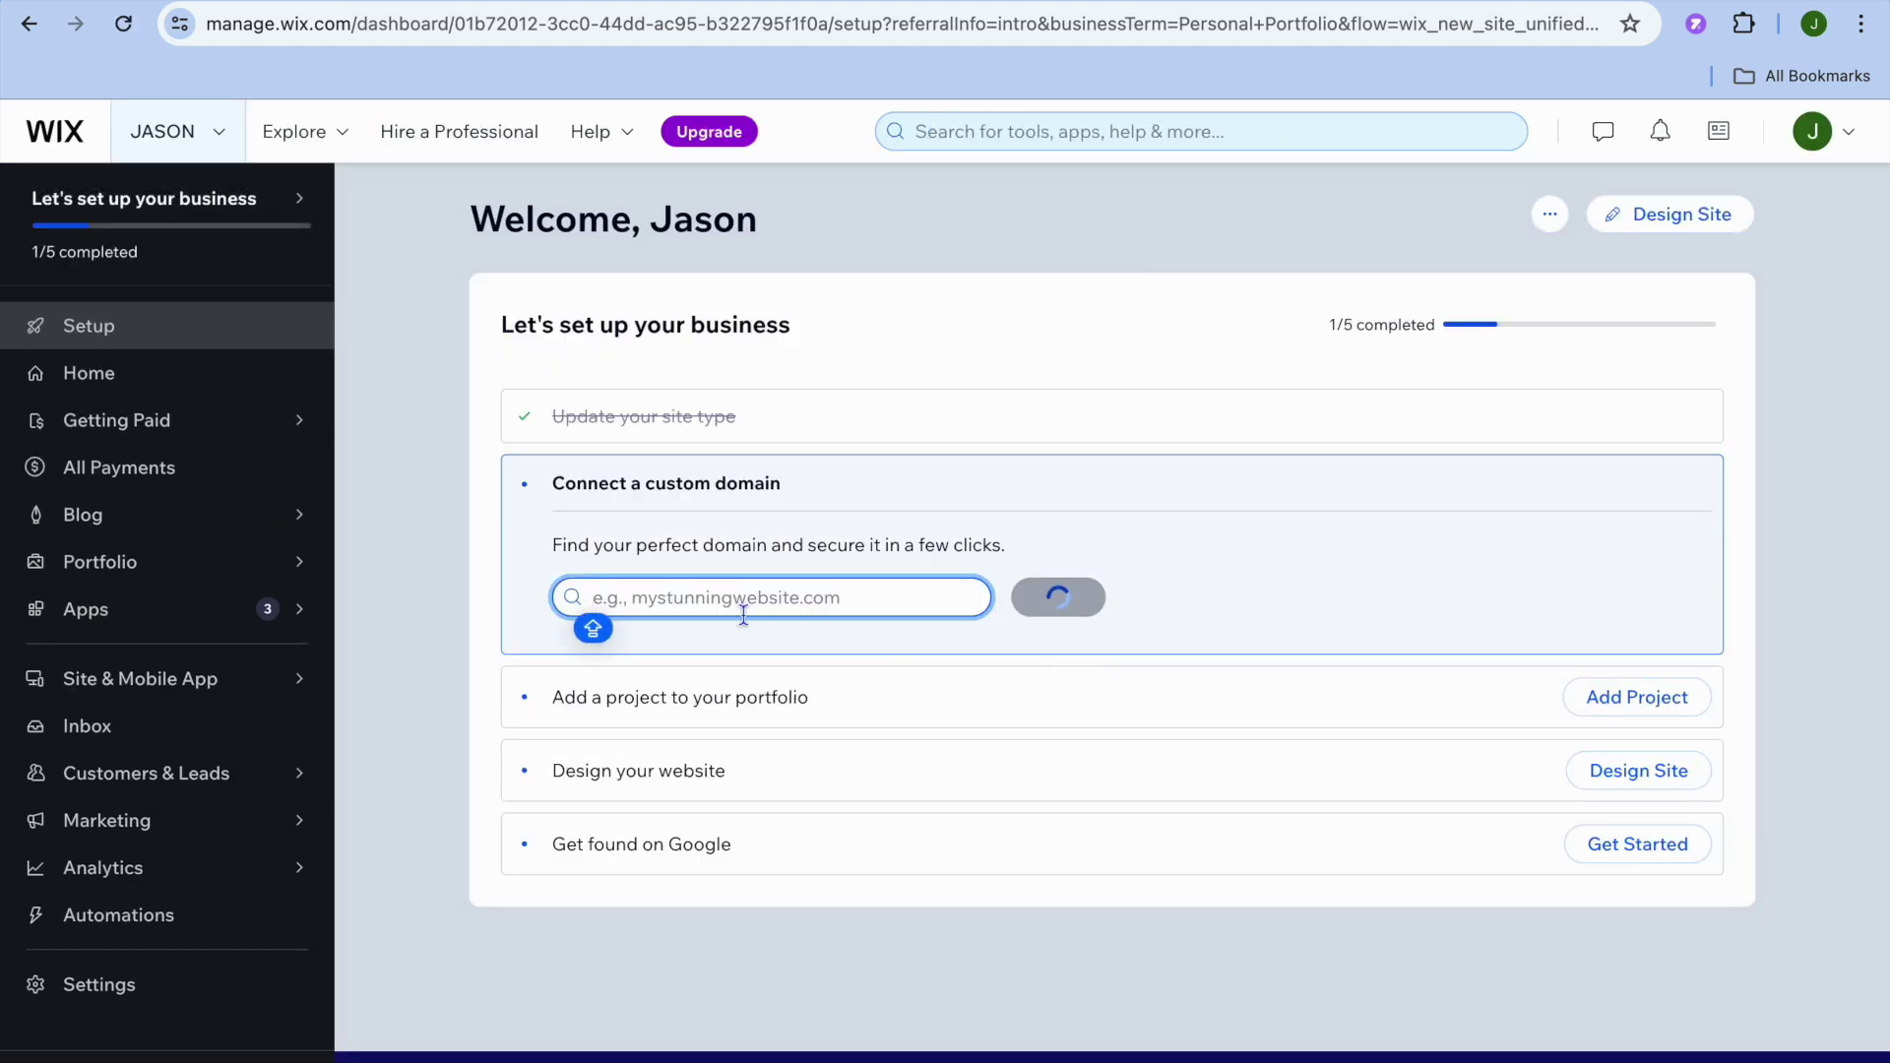
Step: Tick Photography, Graphic Design, Illustrations, Brand Identity and Other as portfolio work types, advance, then open Blog
mouse_move(223, 561)
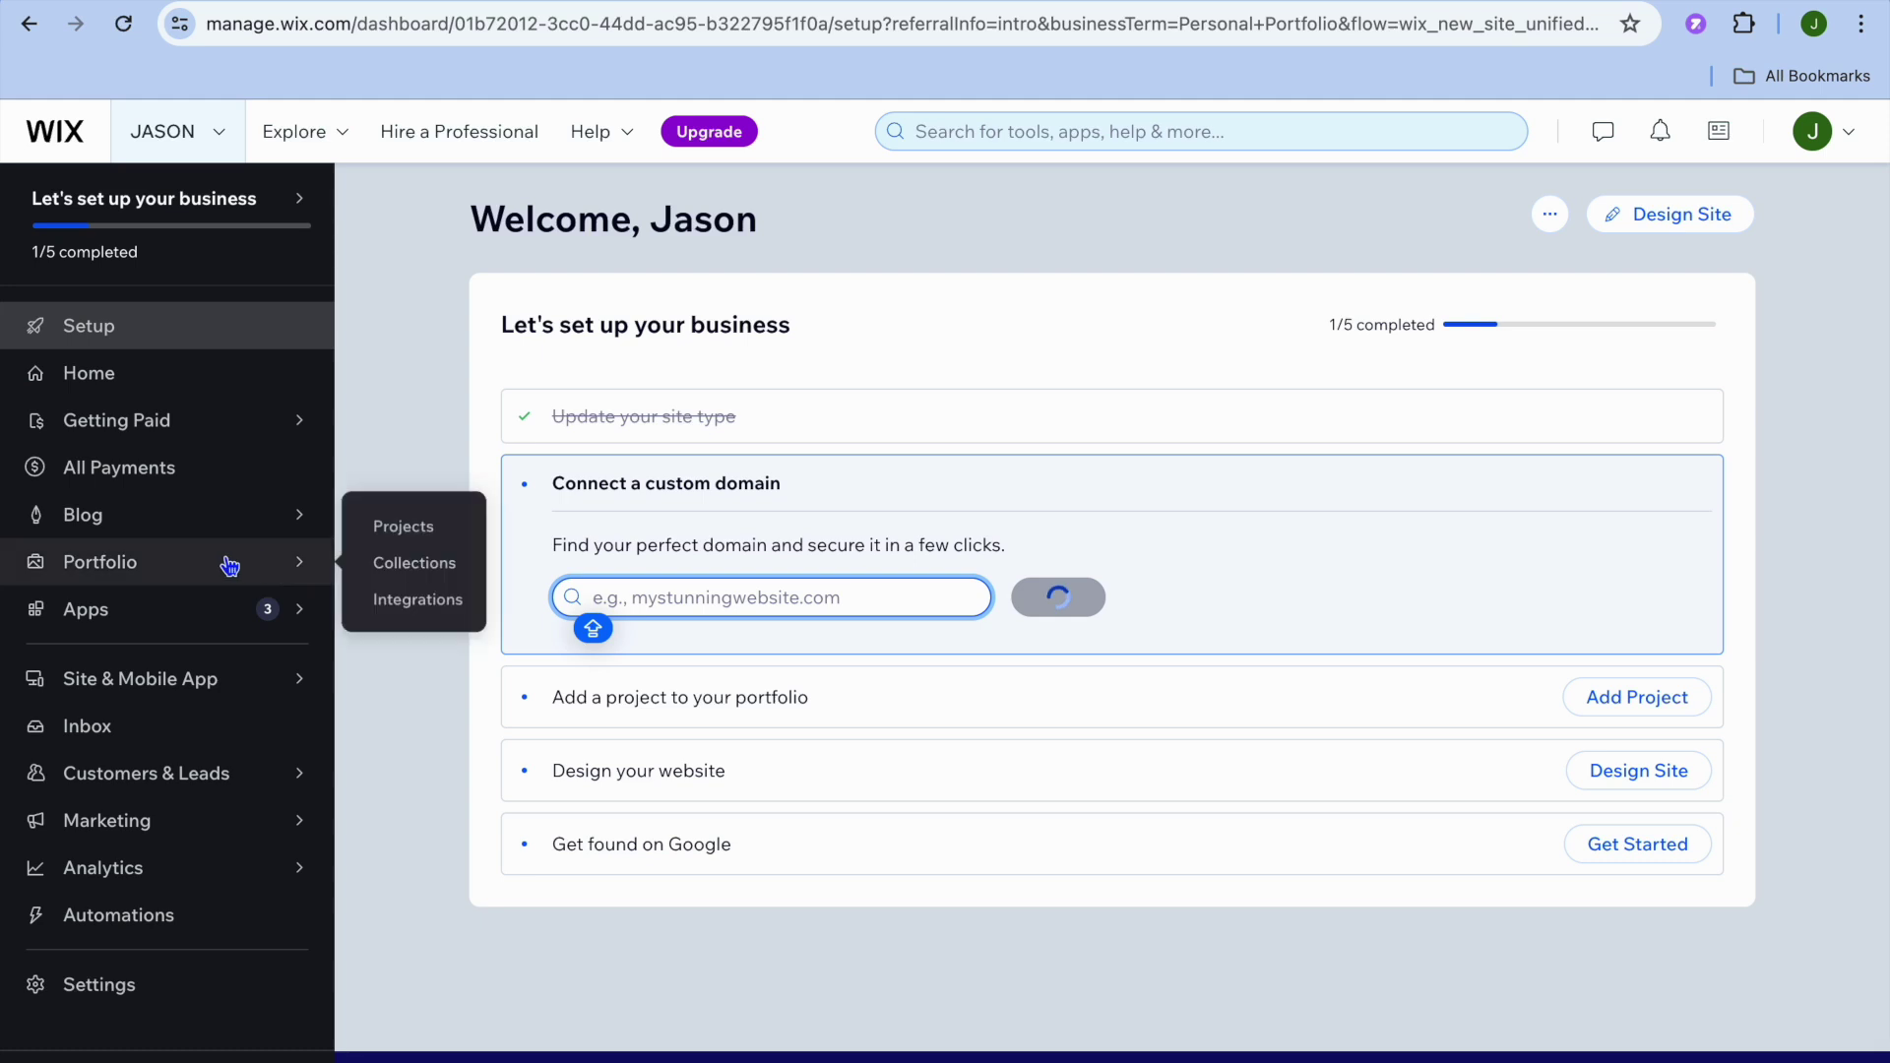
left_click(156, 565)
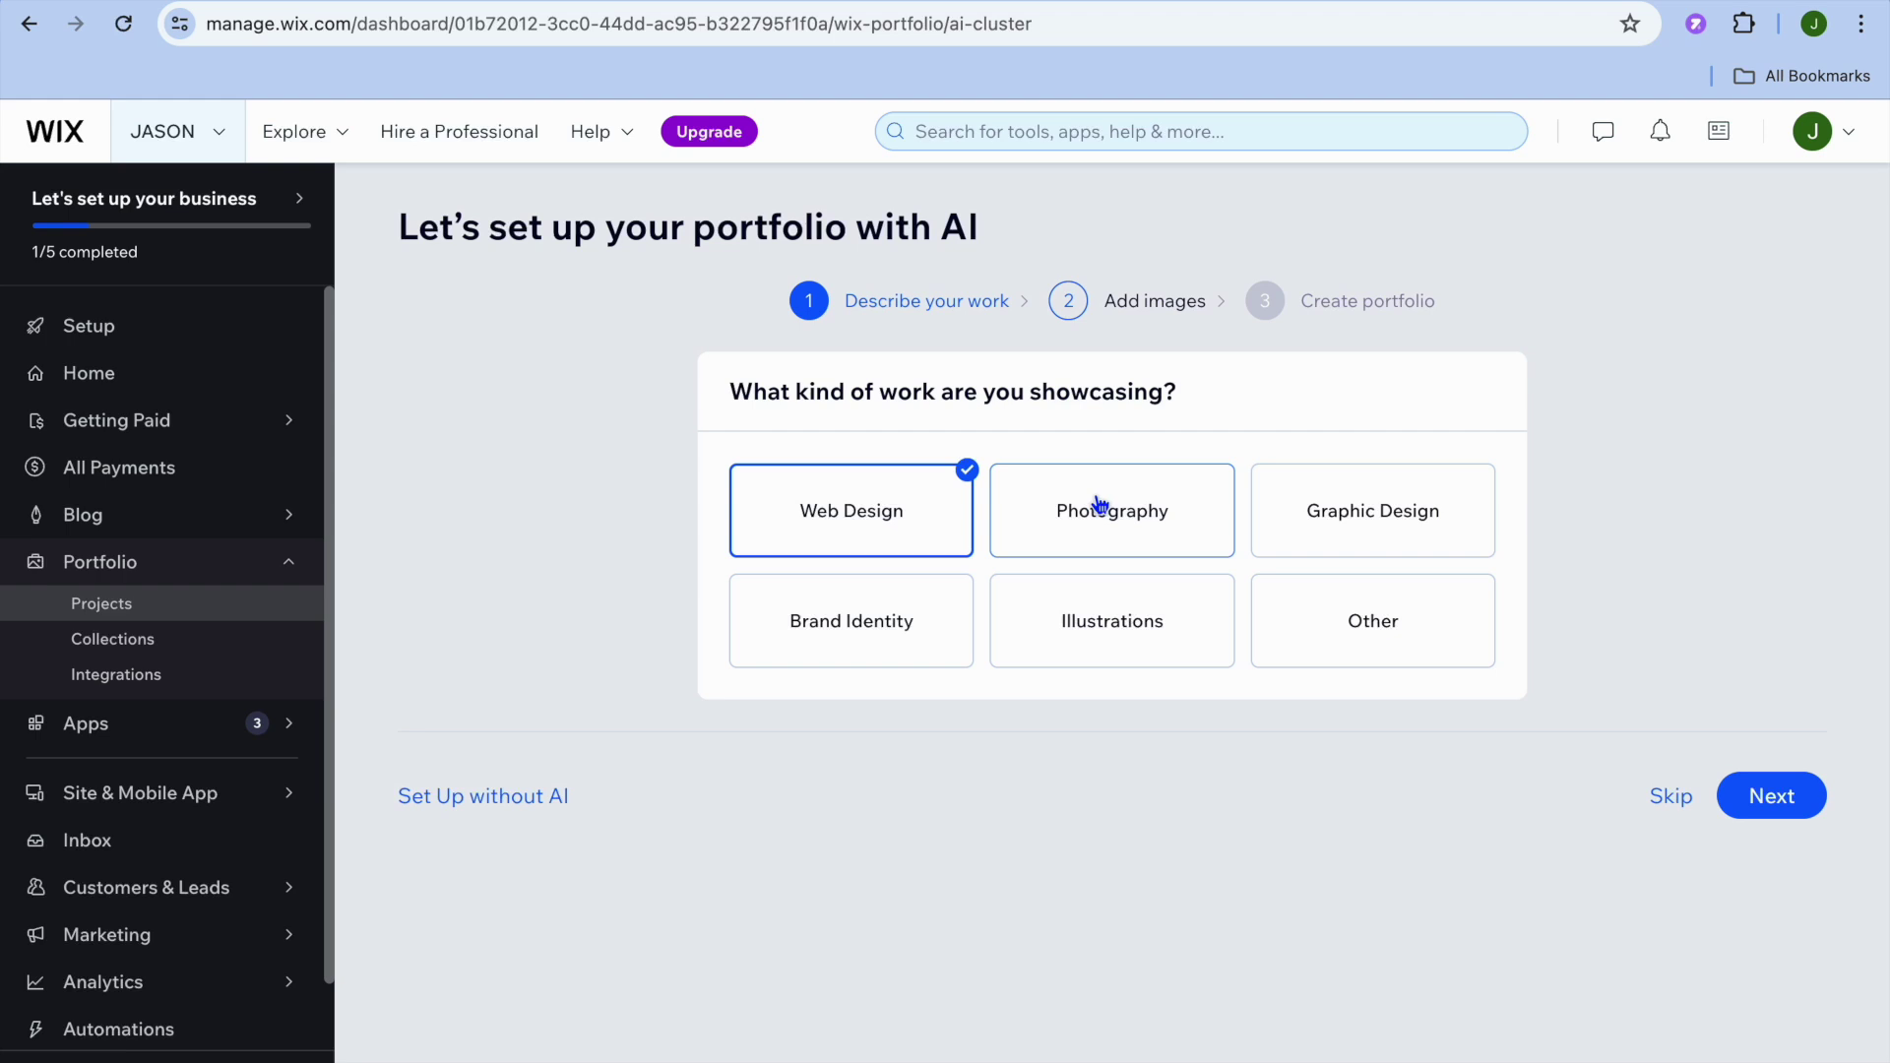
left_click(1055, 529)
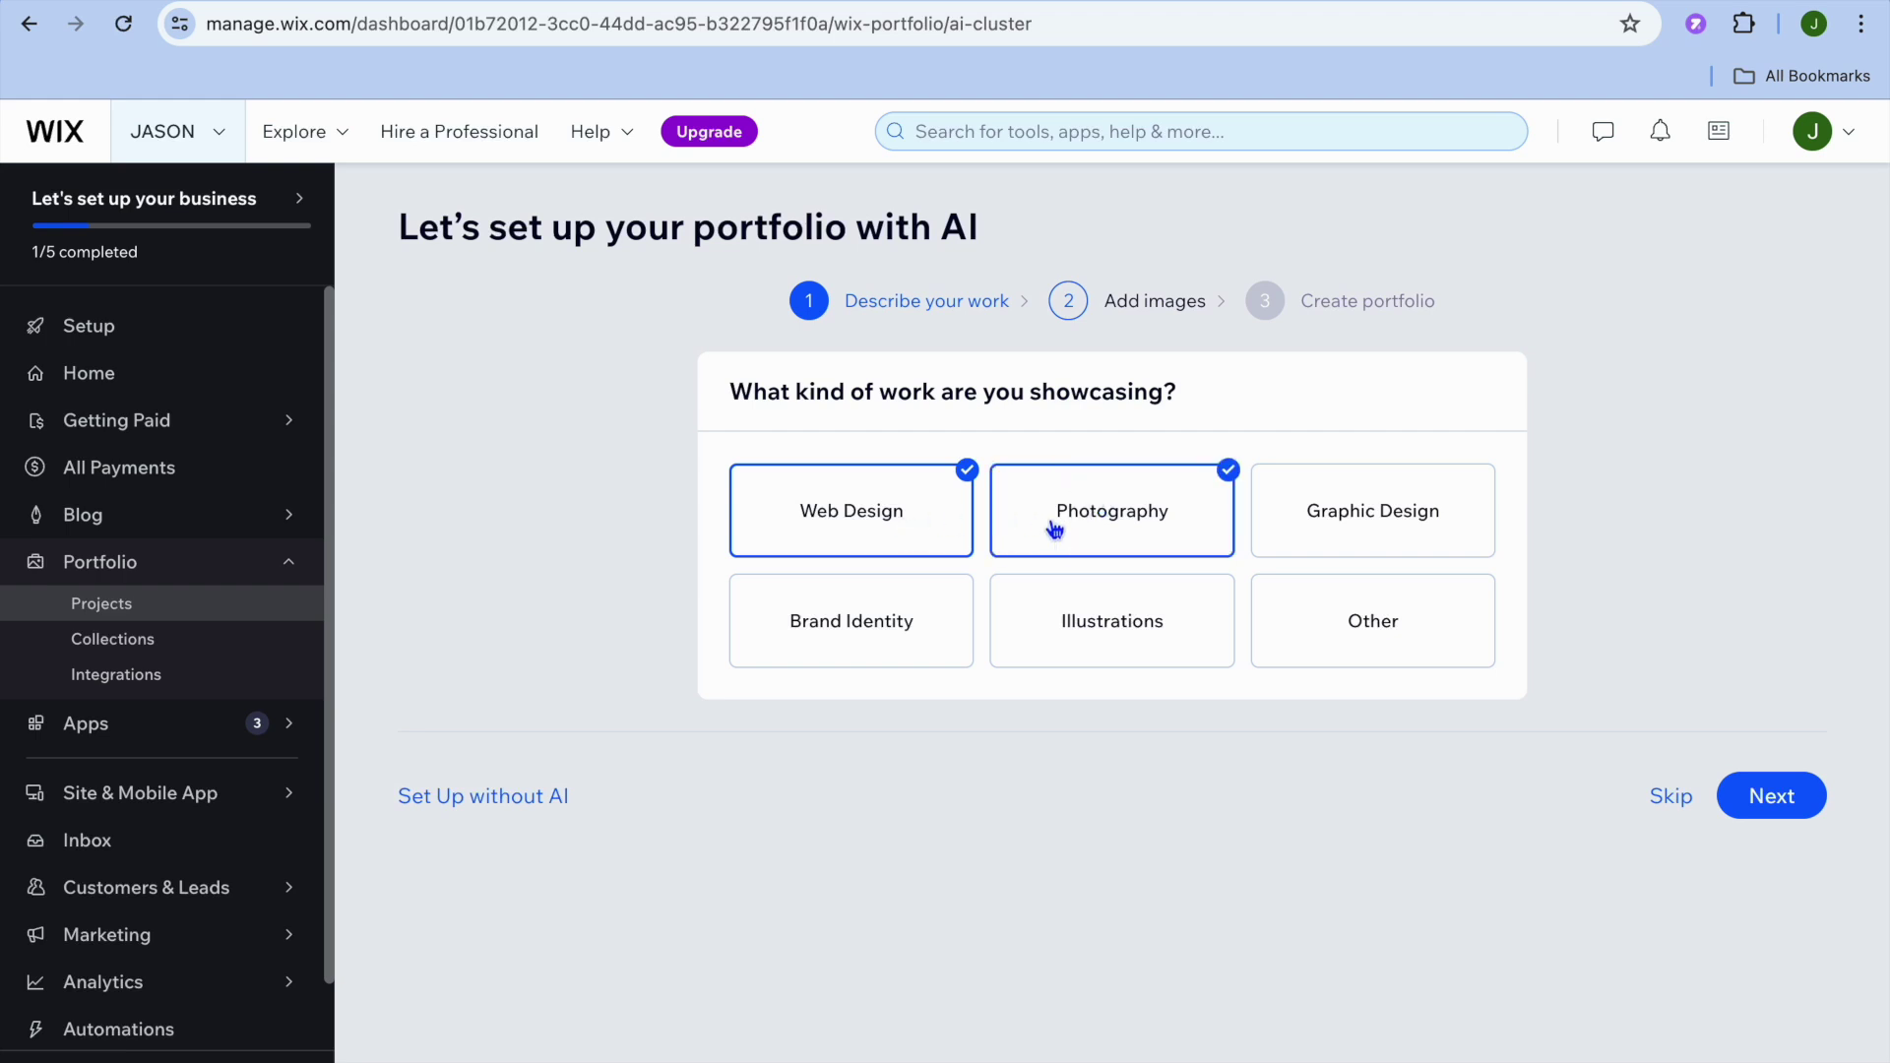
left_click(1327, 520)
left_click(1114, 645)
left_click(832, 640)
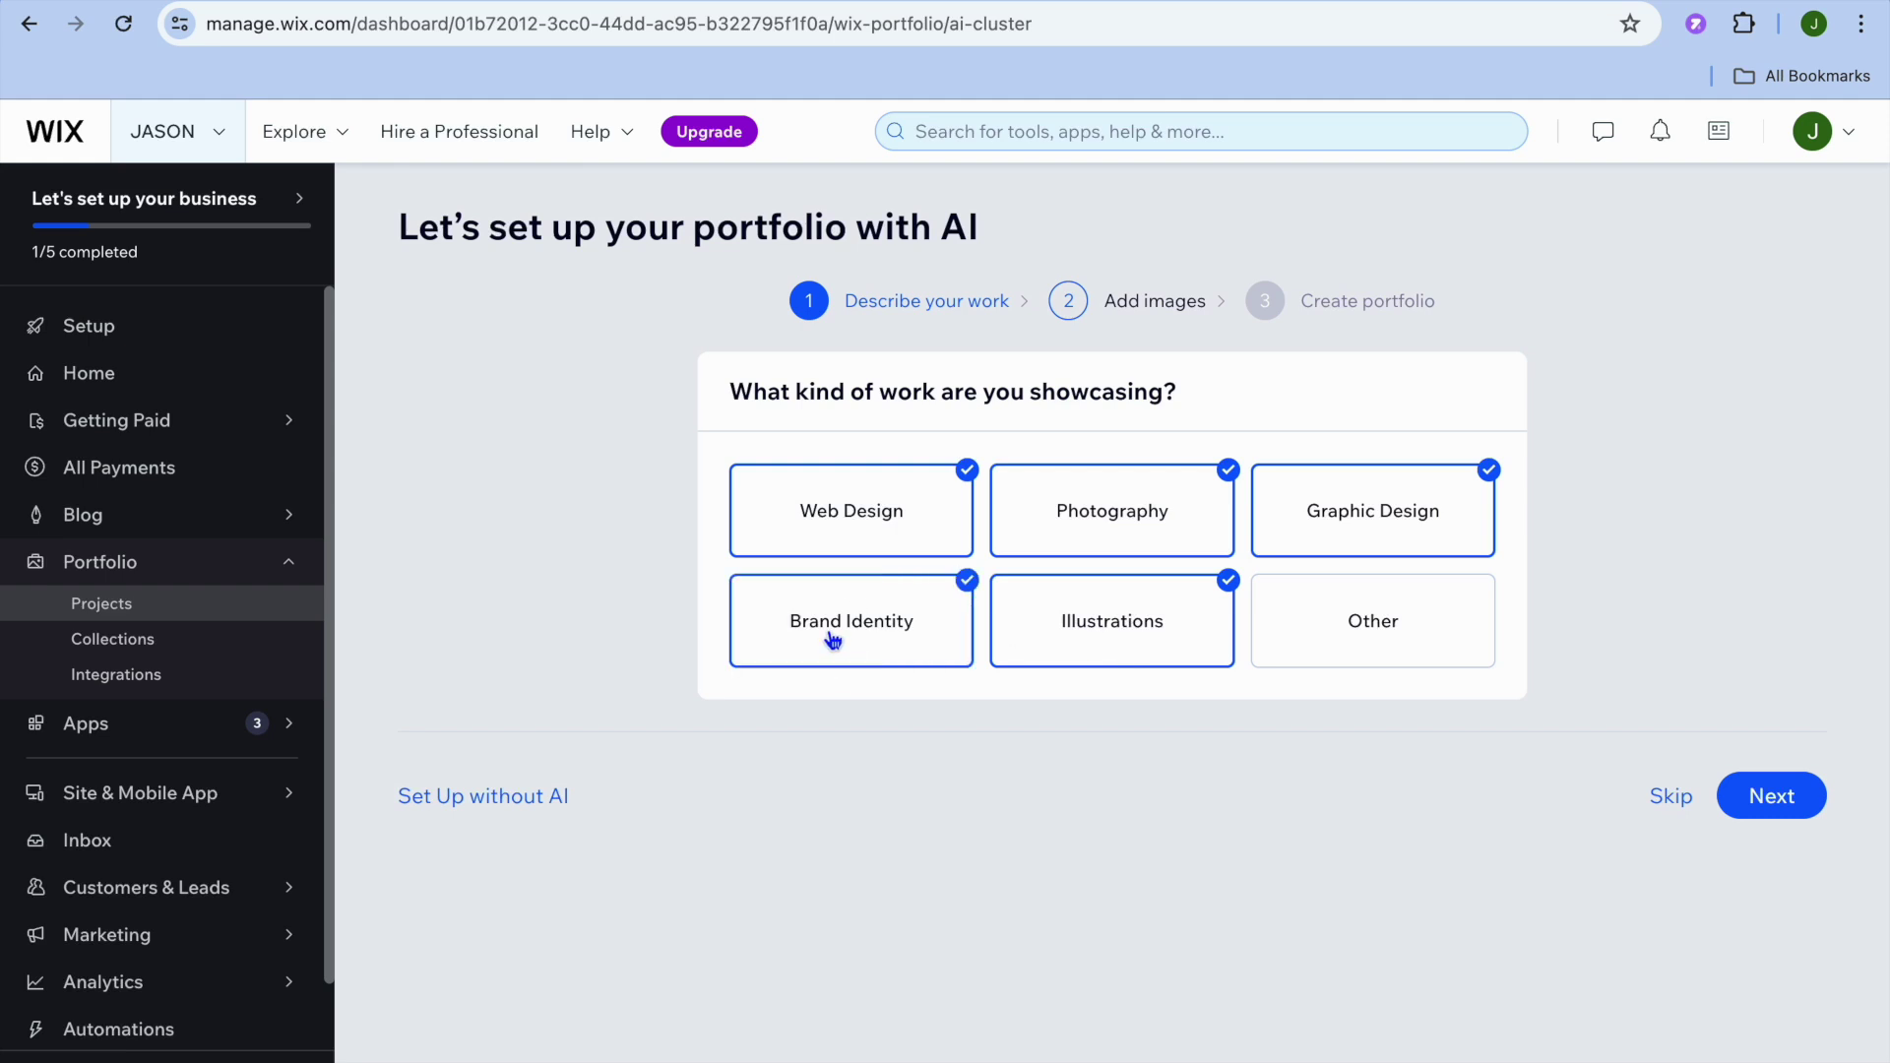
left_click(1390, 648)
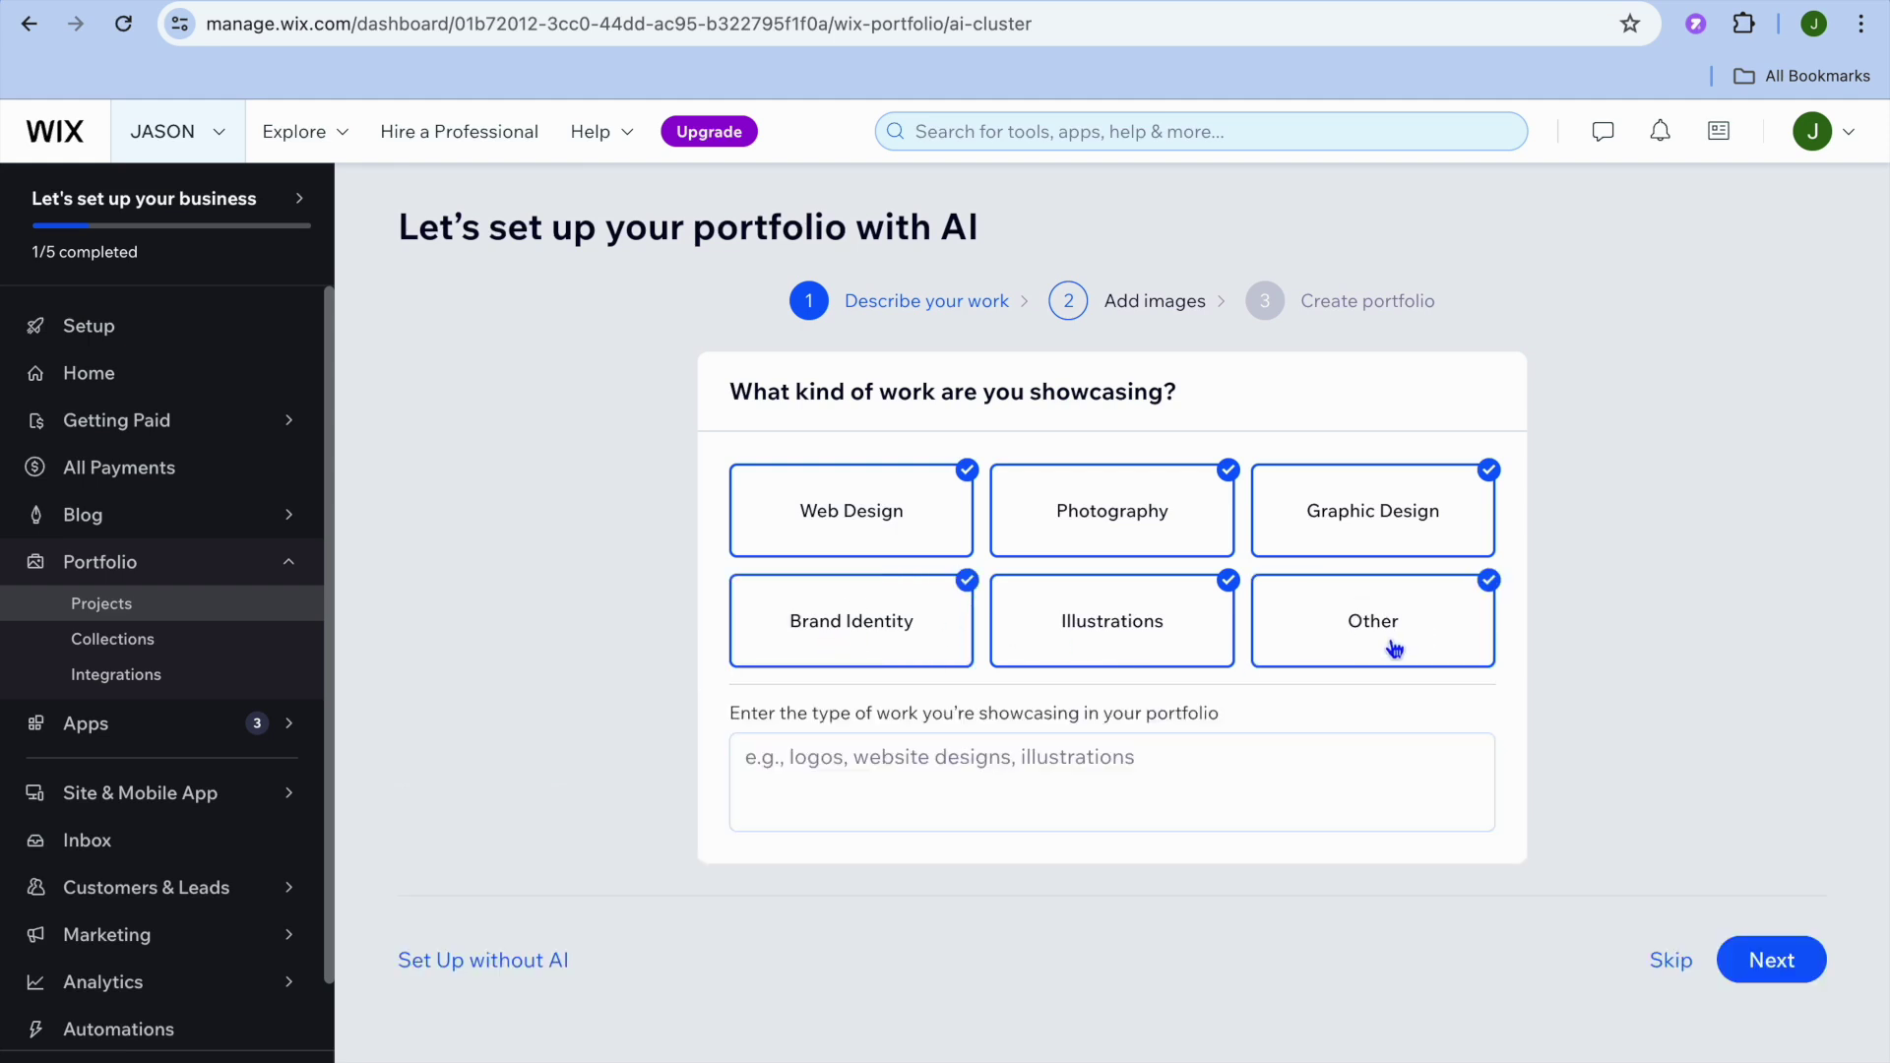
left_click(1011, 783)
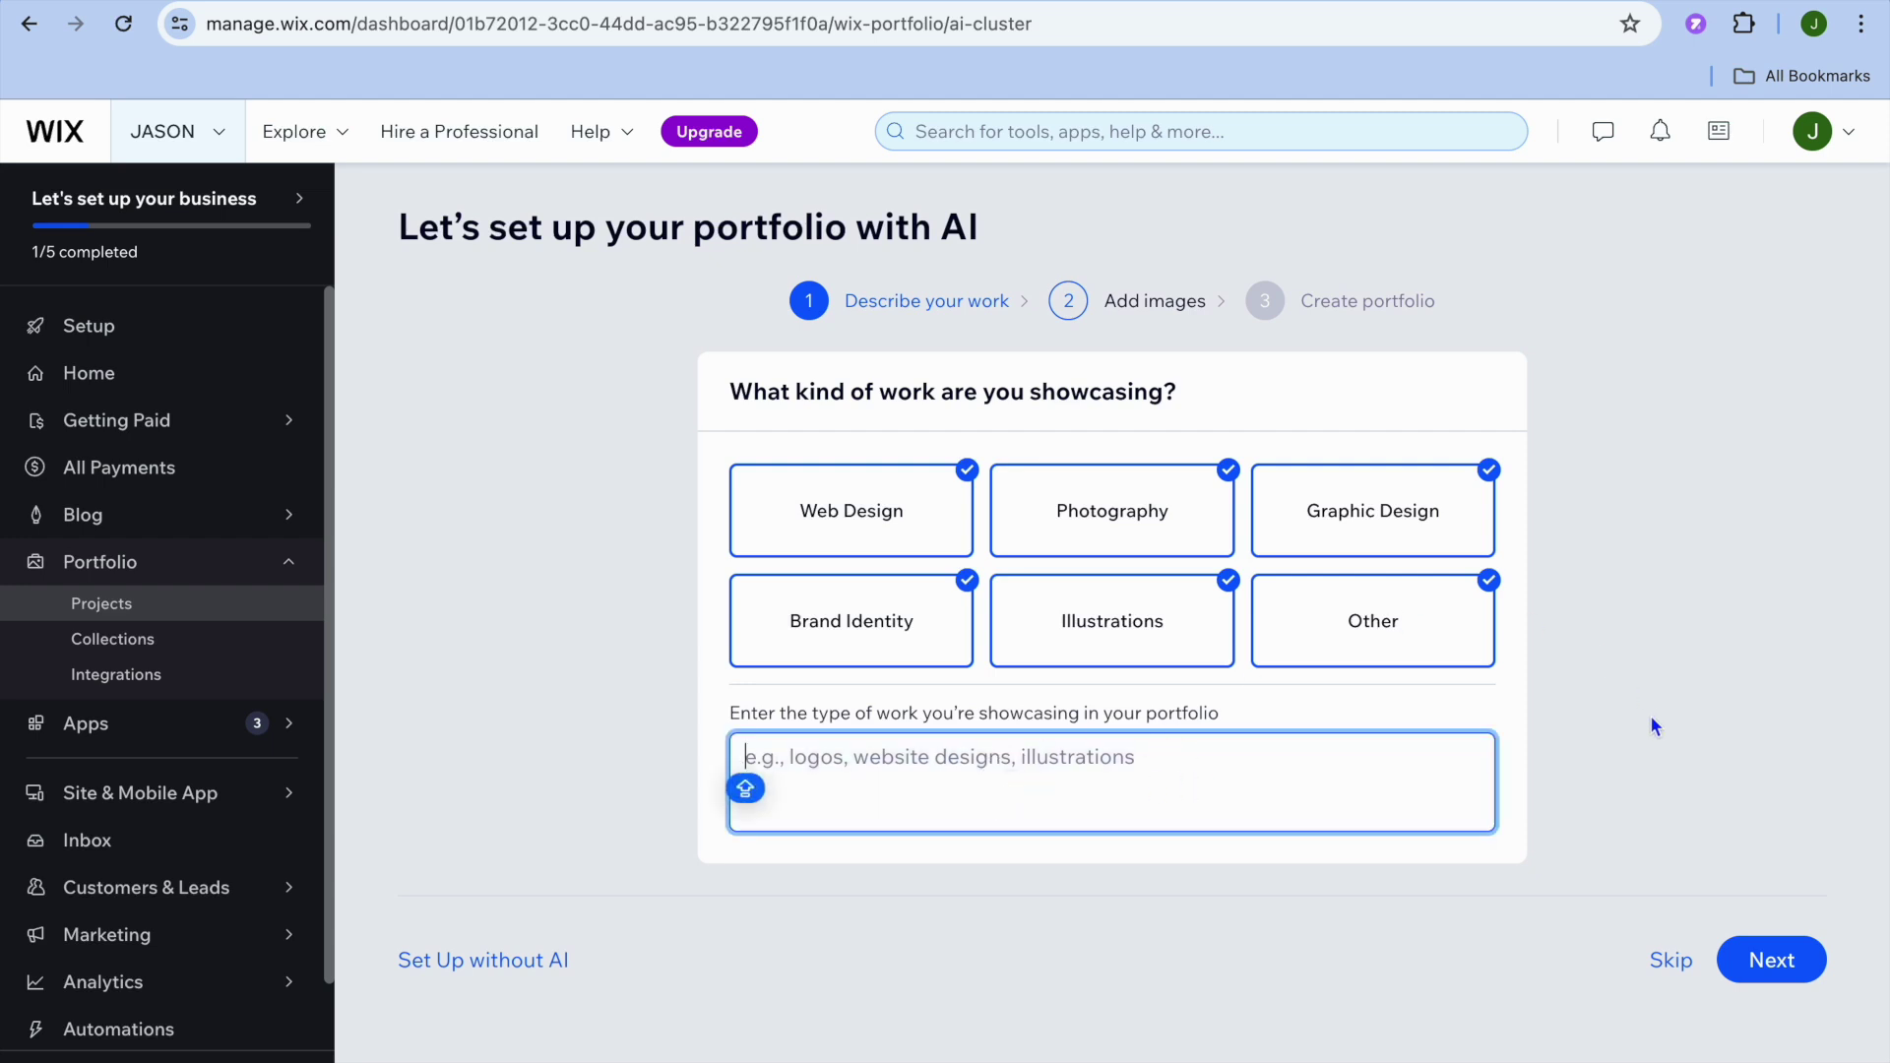
left_click(1771, 947)
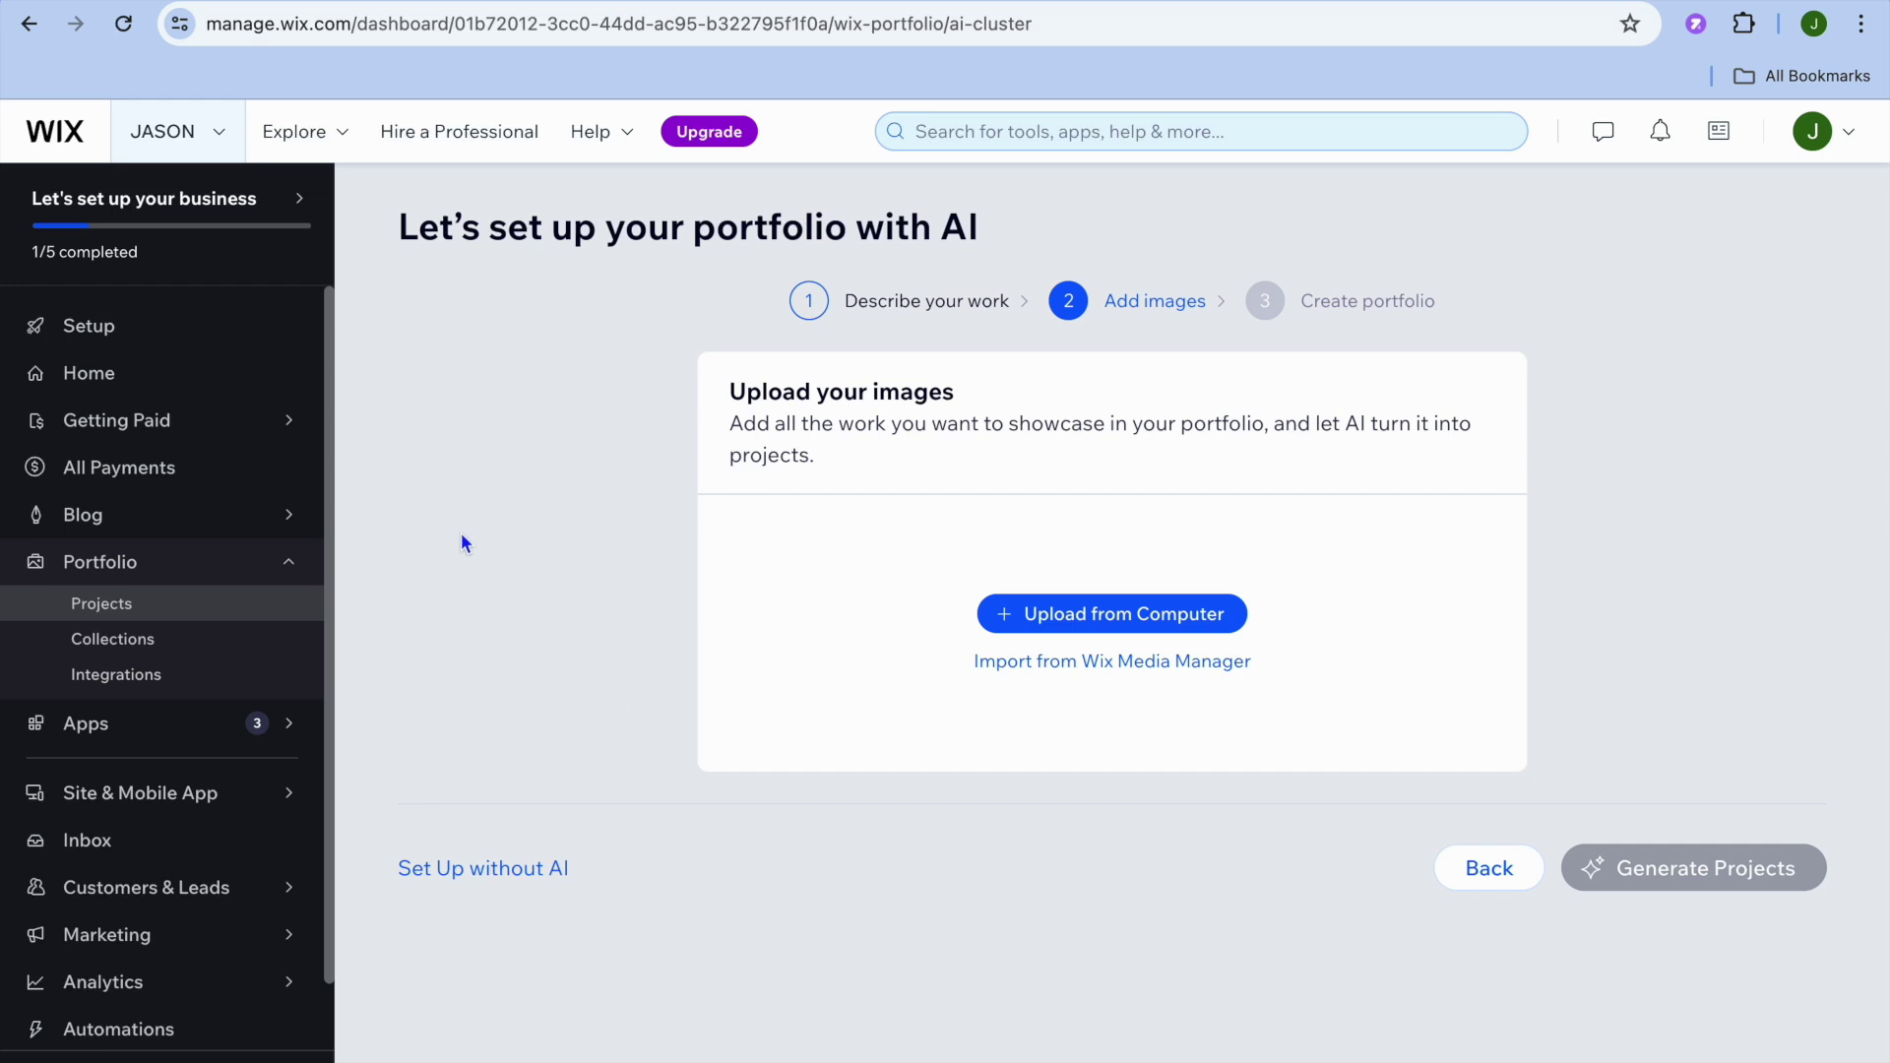
left_click(149, 528)
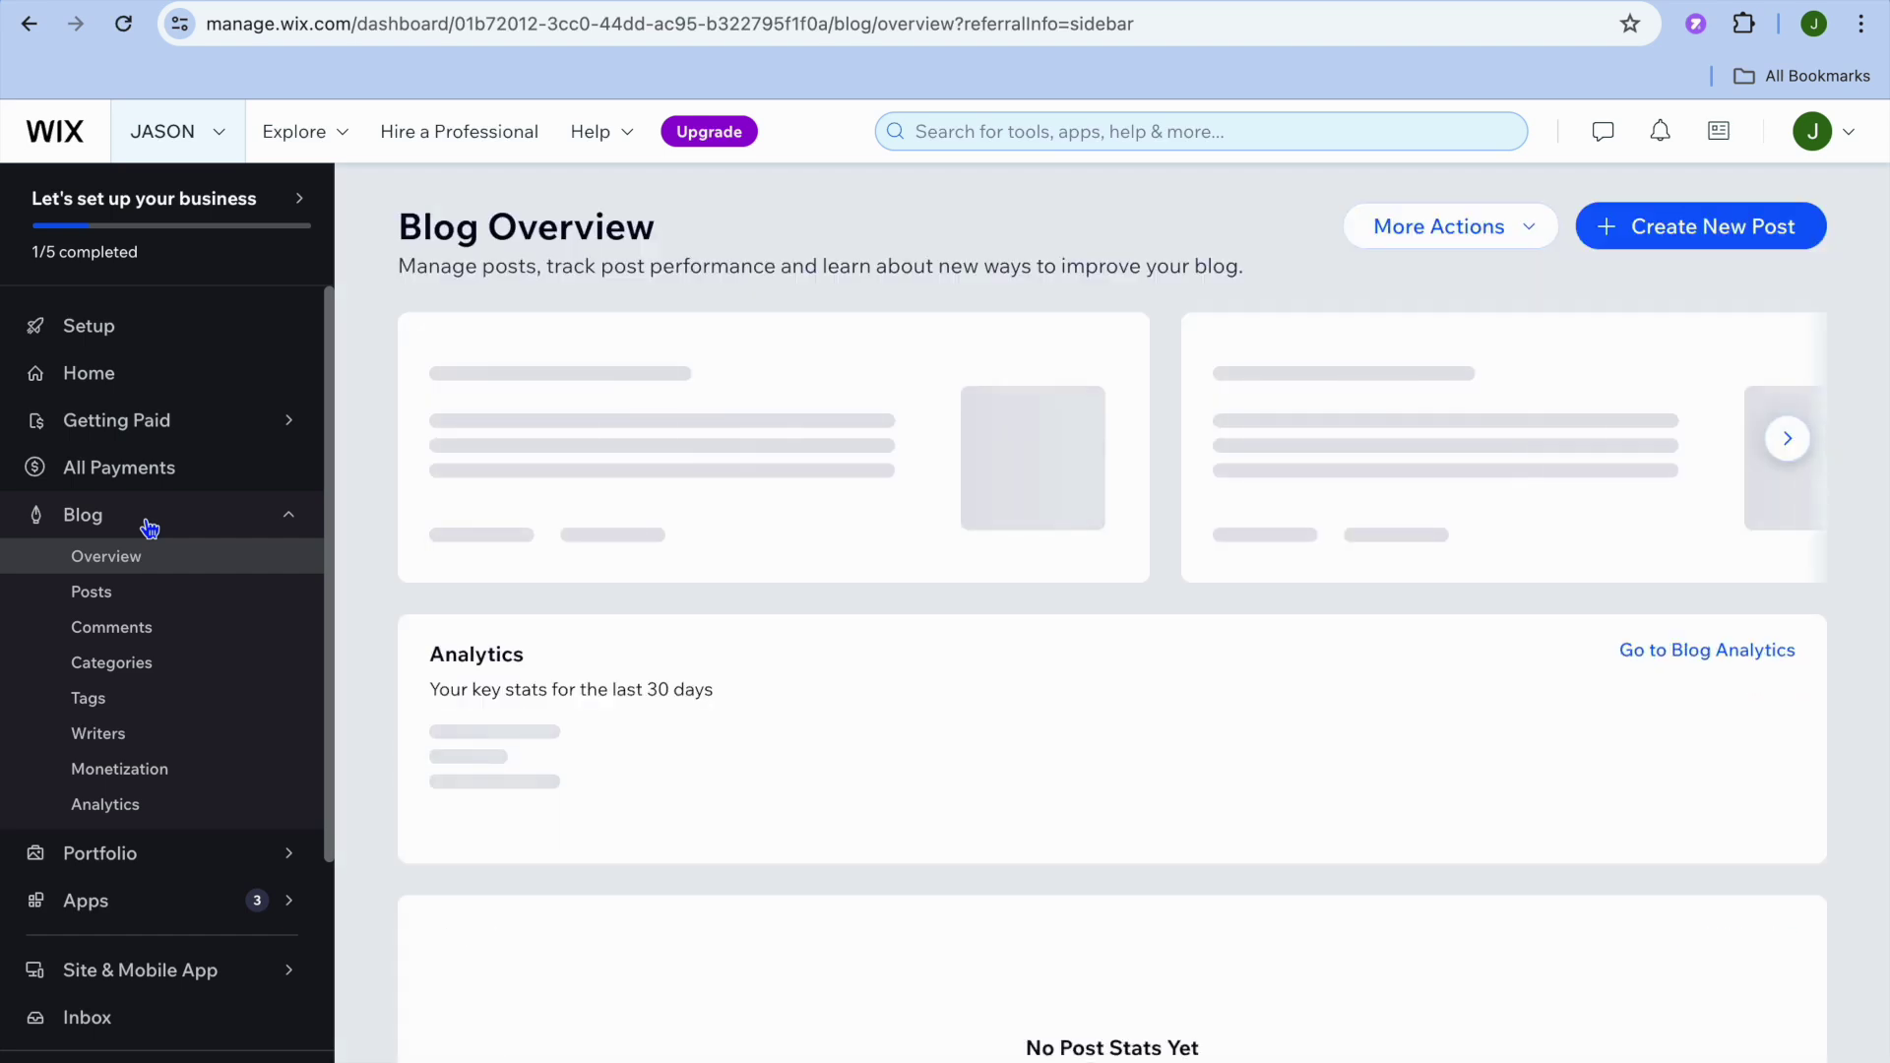
Step: Start a new blog post, moving between its body text and title
left_click(1685, 252)
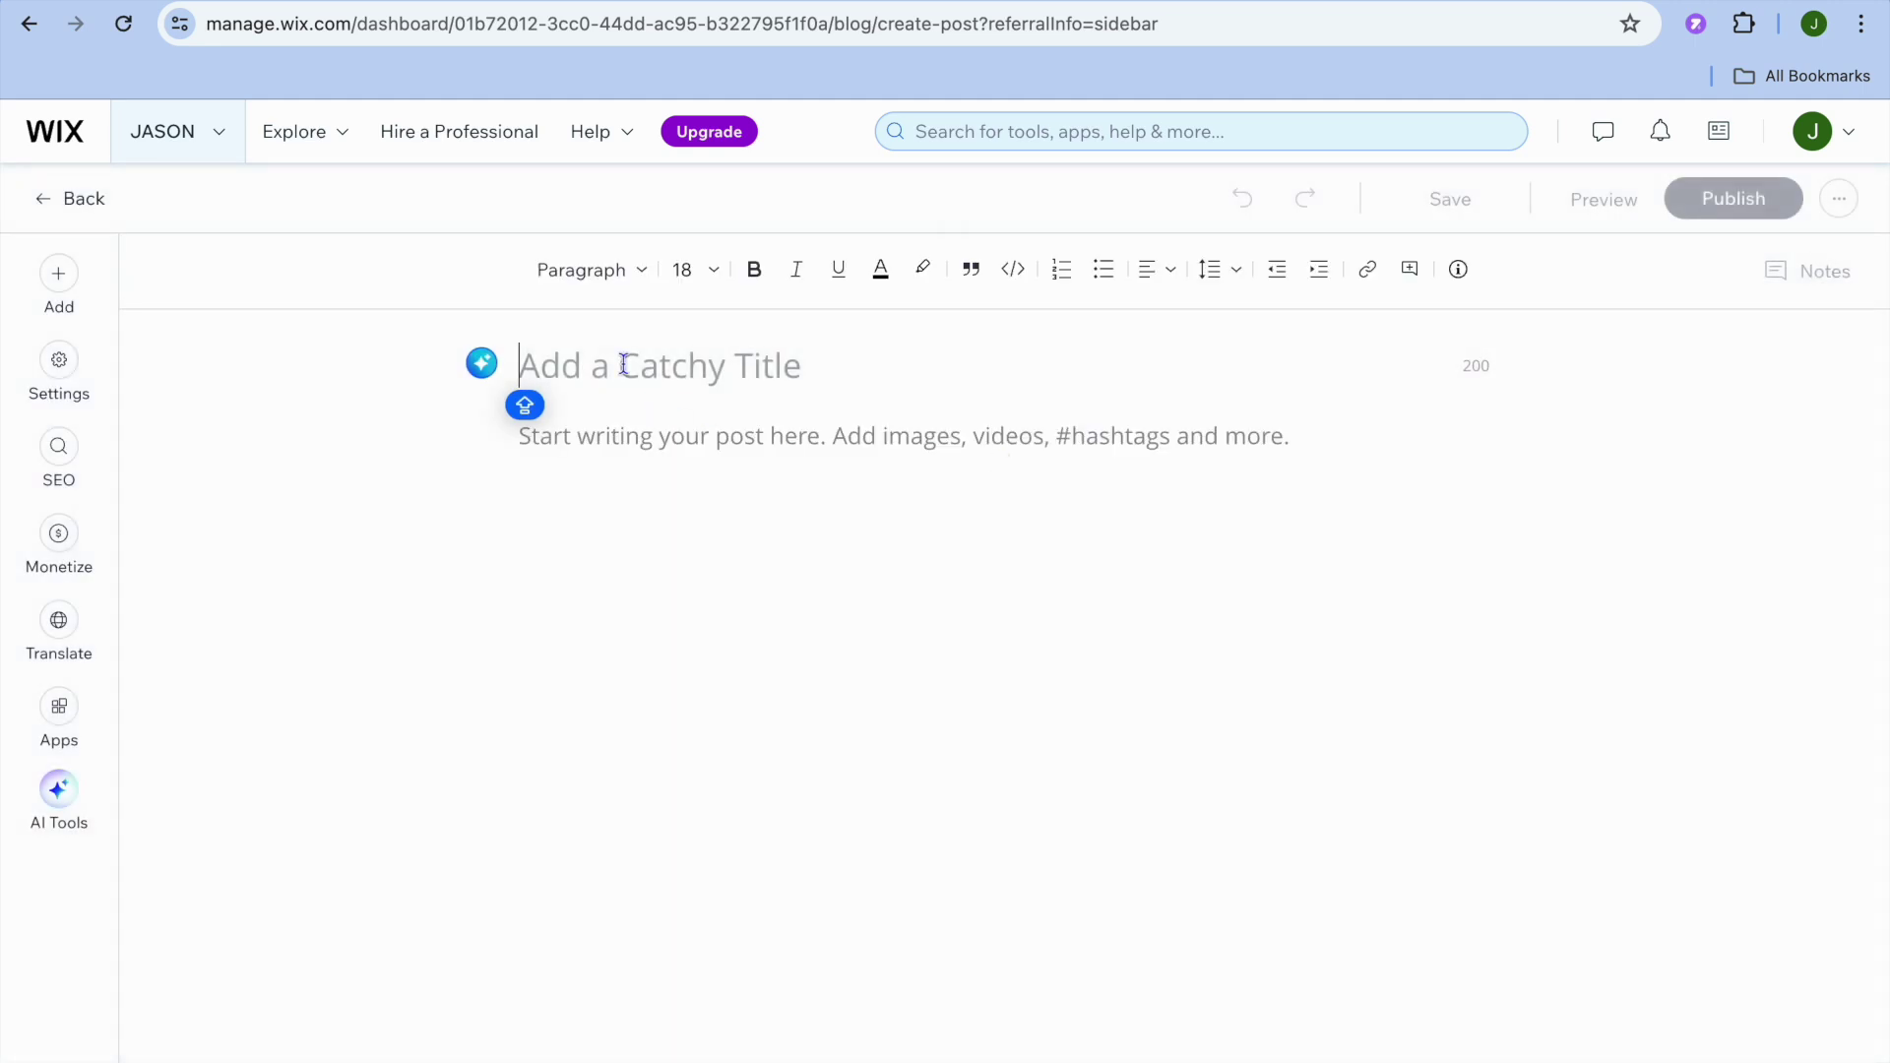
left_click(611, 443)
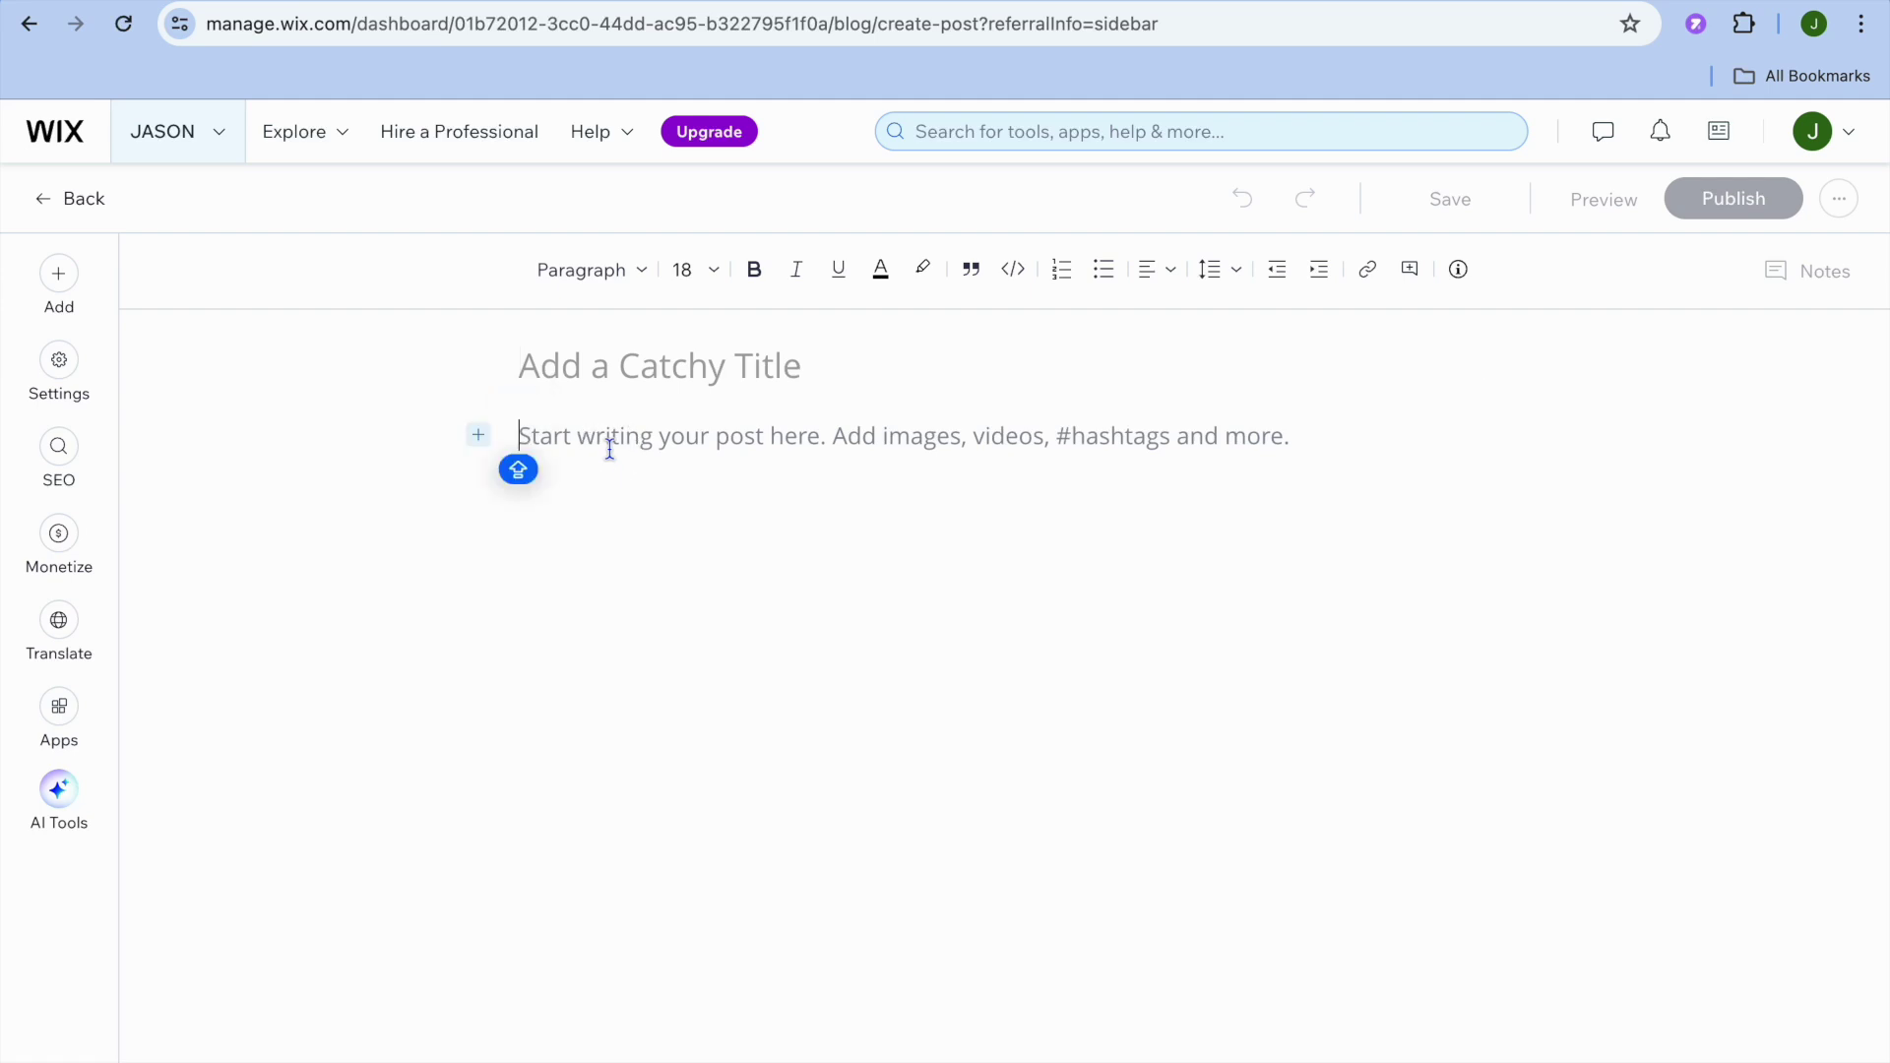
left_click(591, 380)
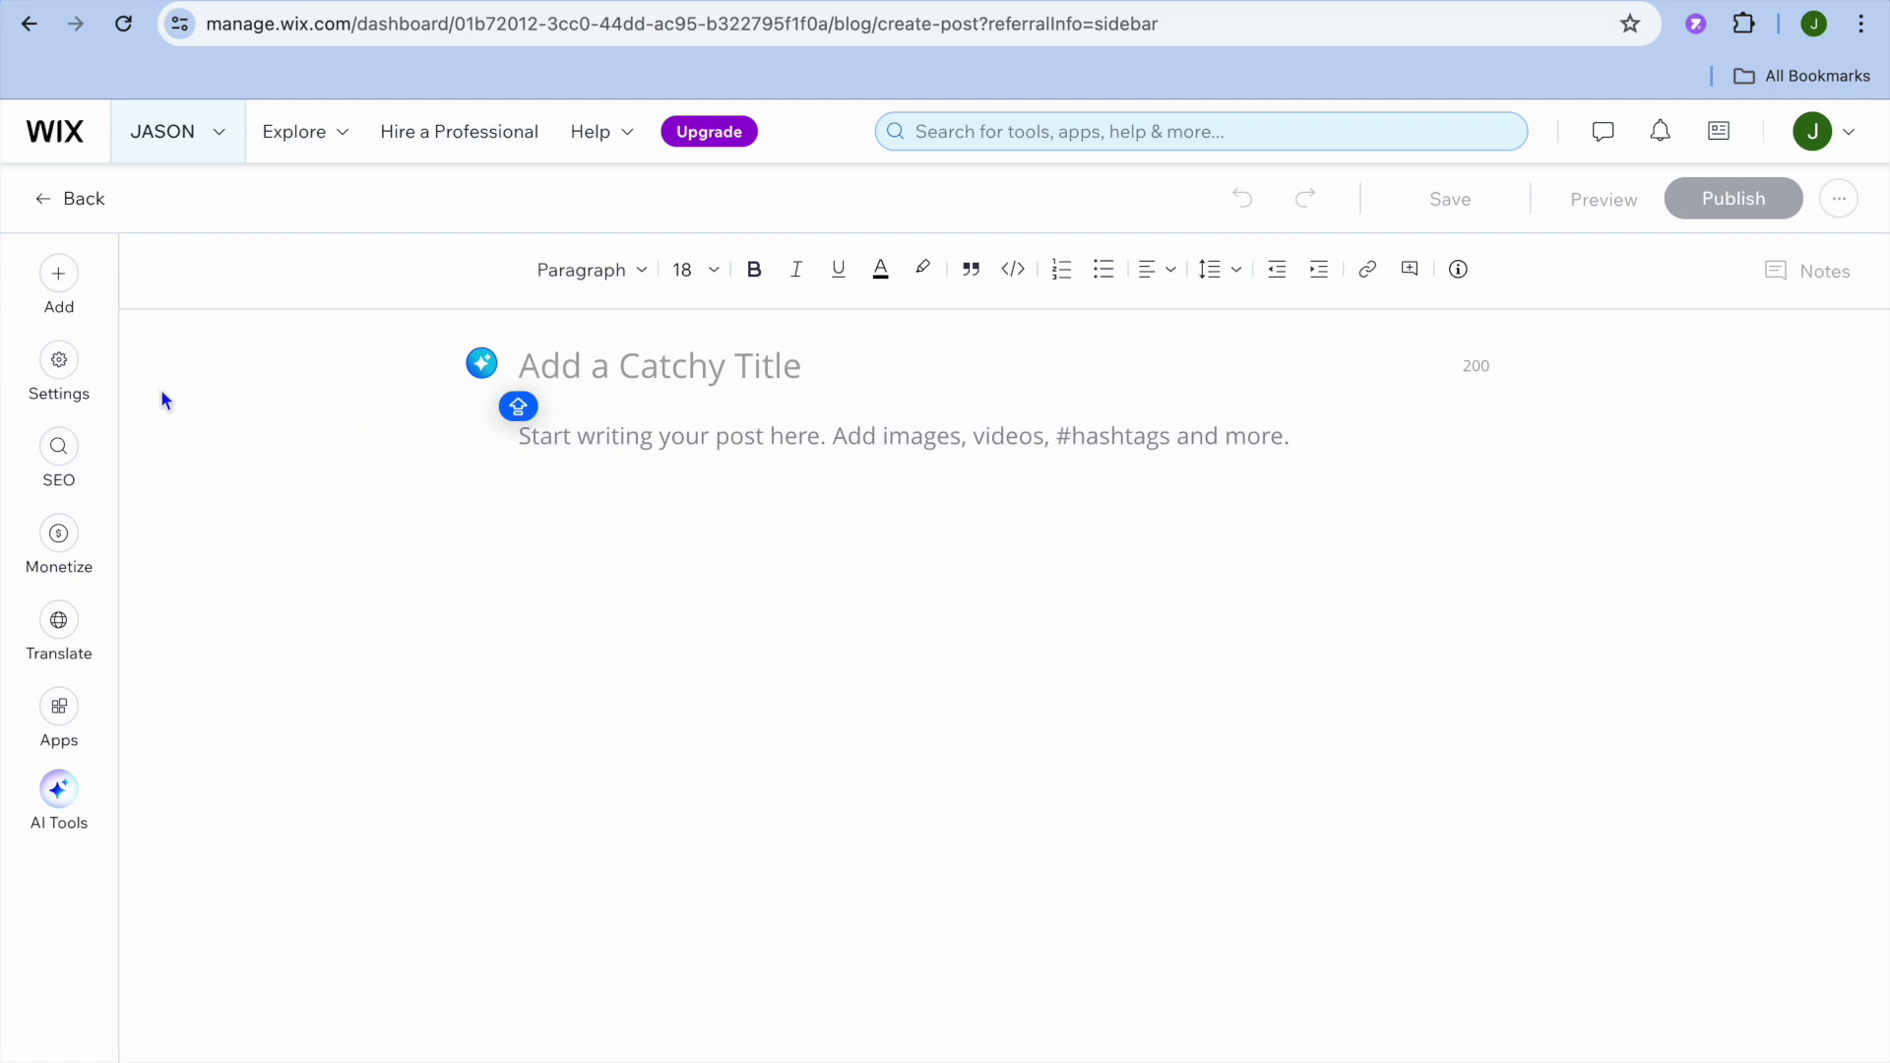
Step: Review the post's Settings and SEO panels, then leave the editor for the Setup page
left_click(61, 368)
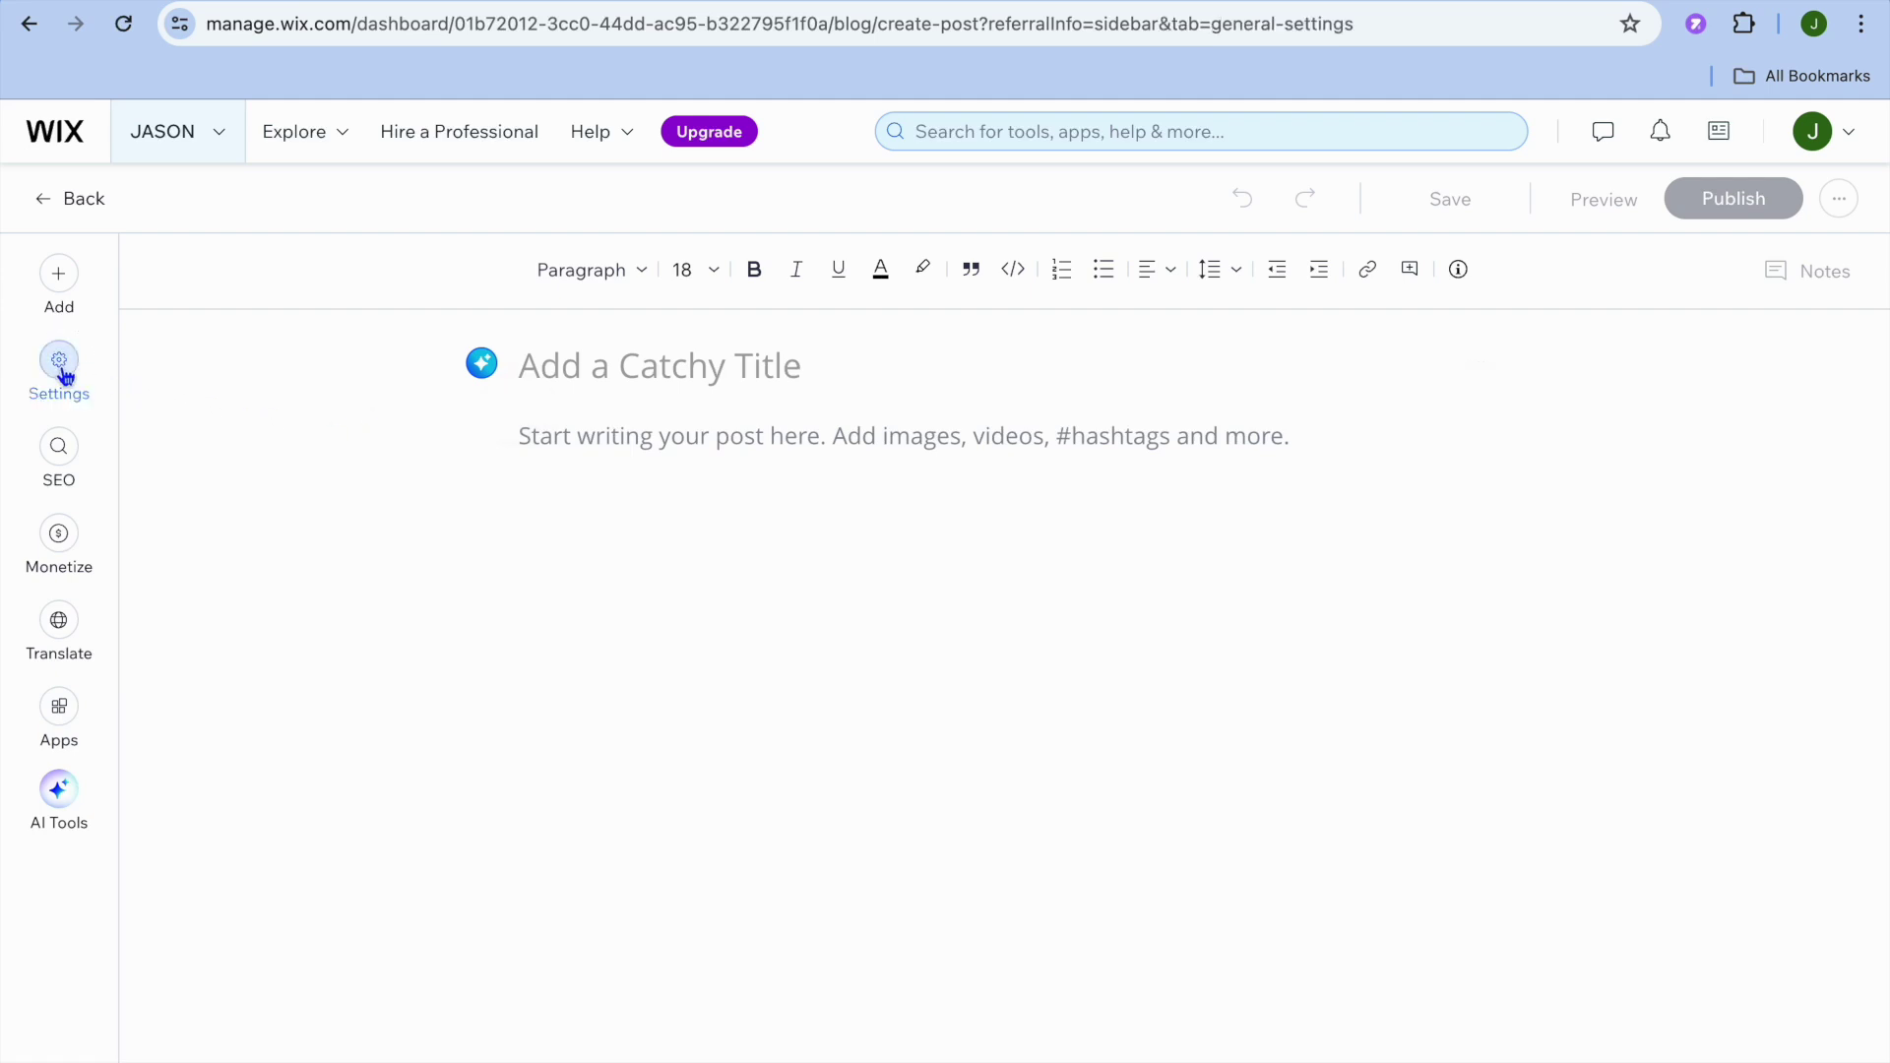
left_click(65, 454)
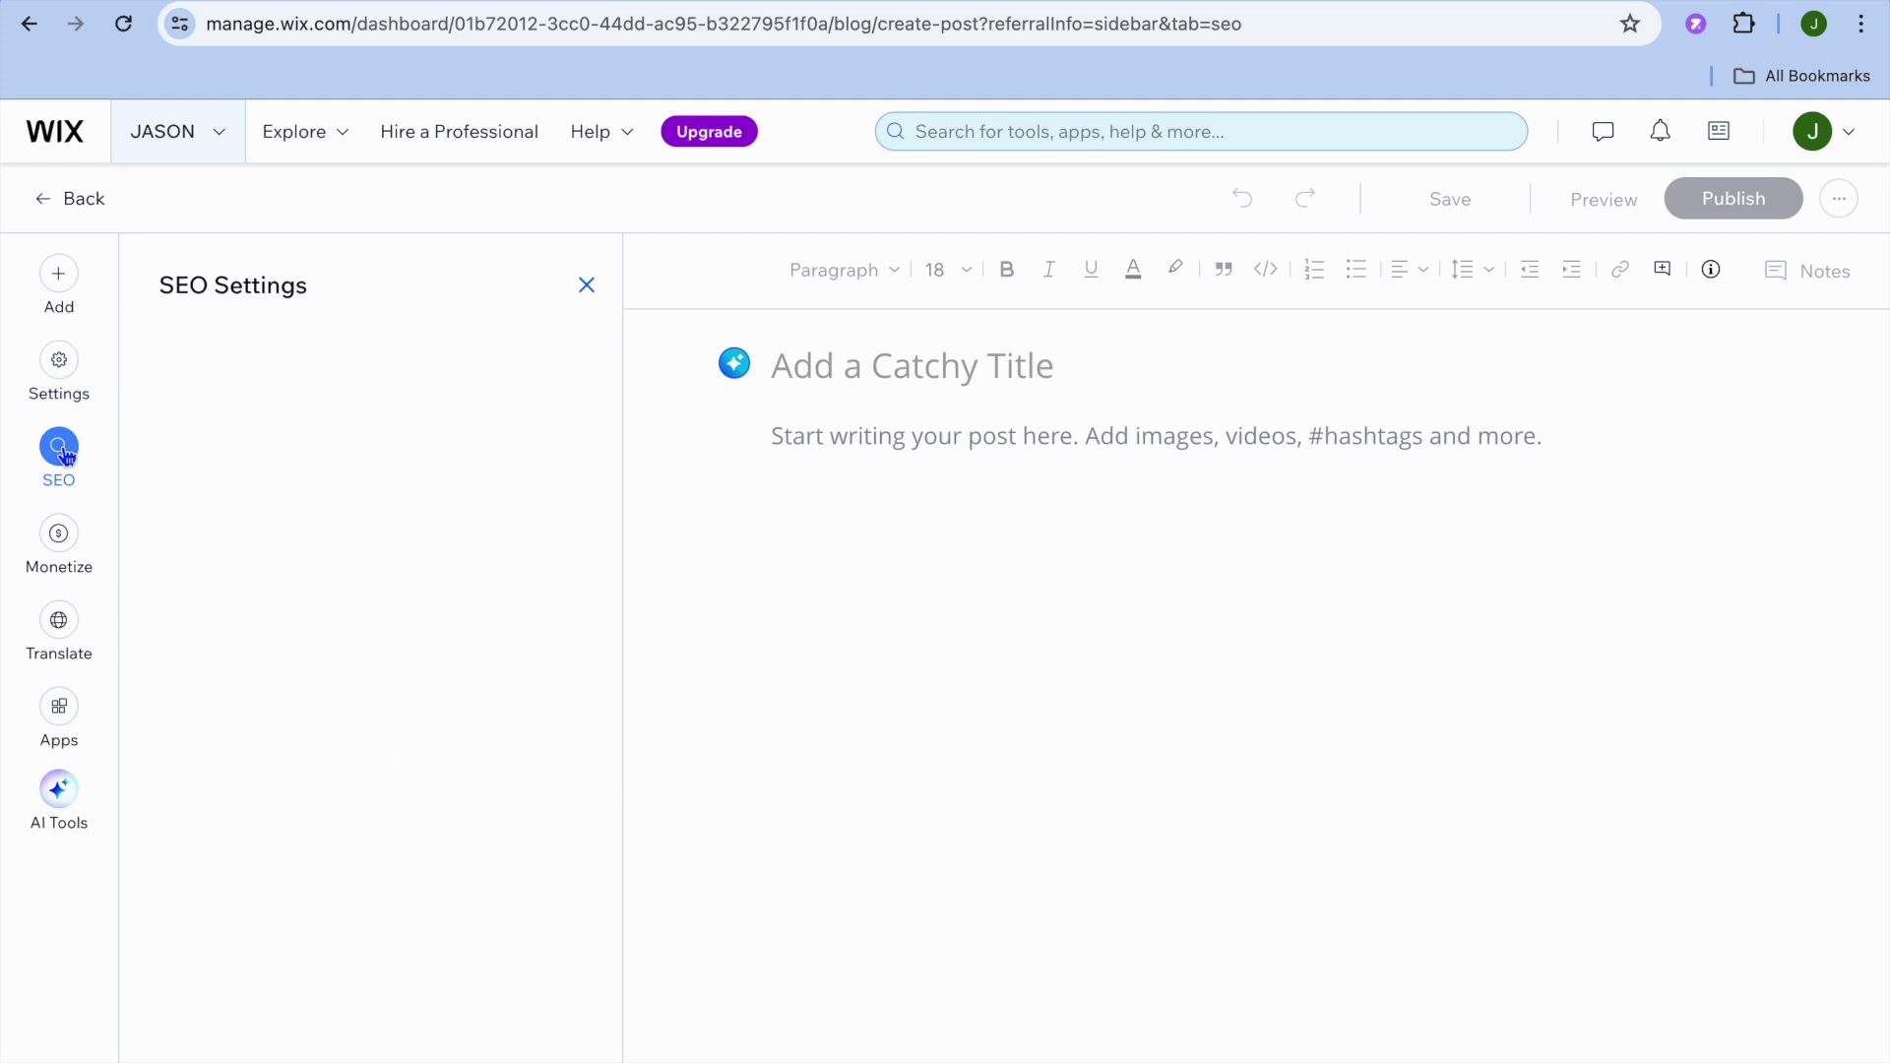
left_click(63, 391)
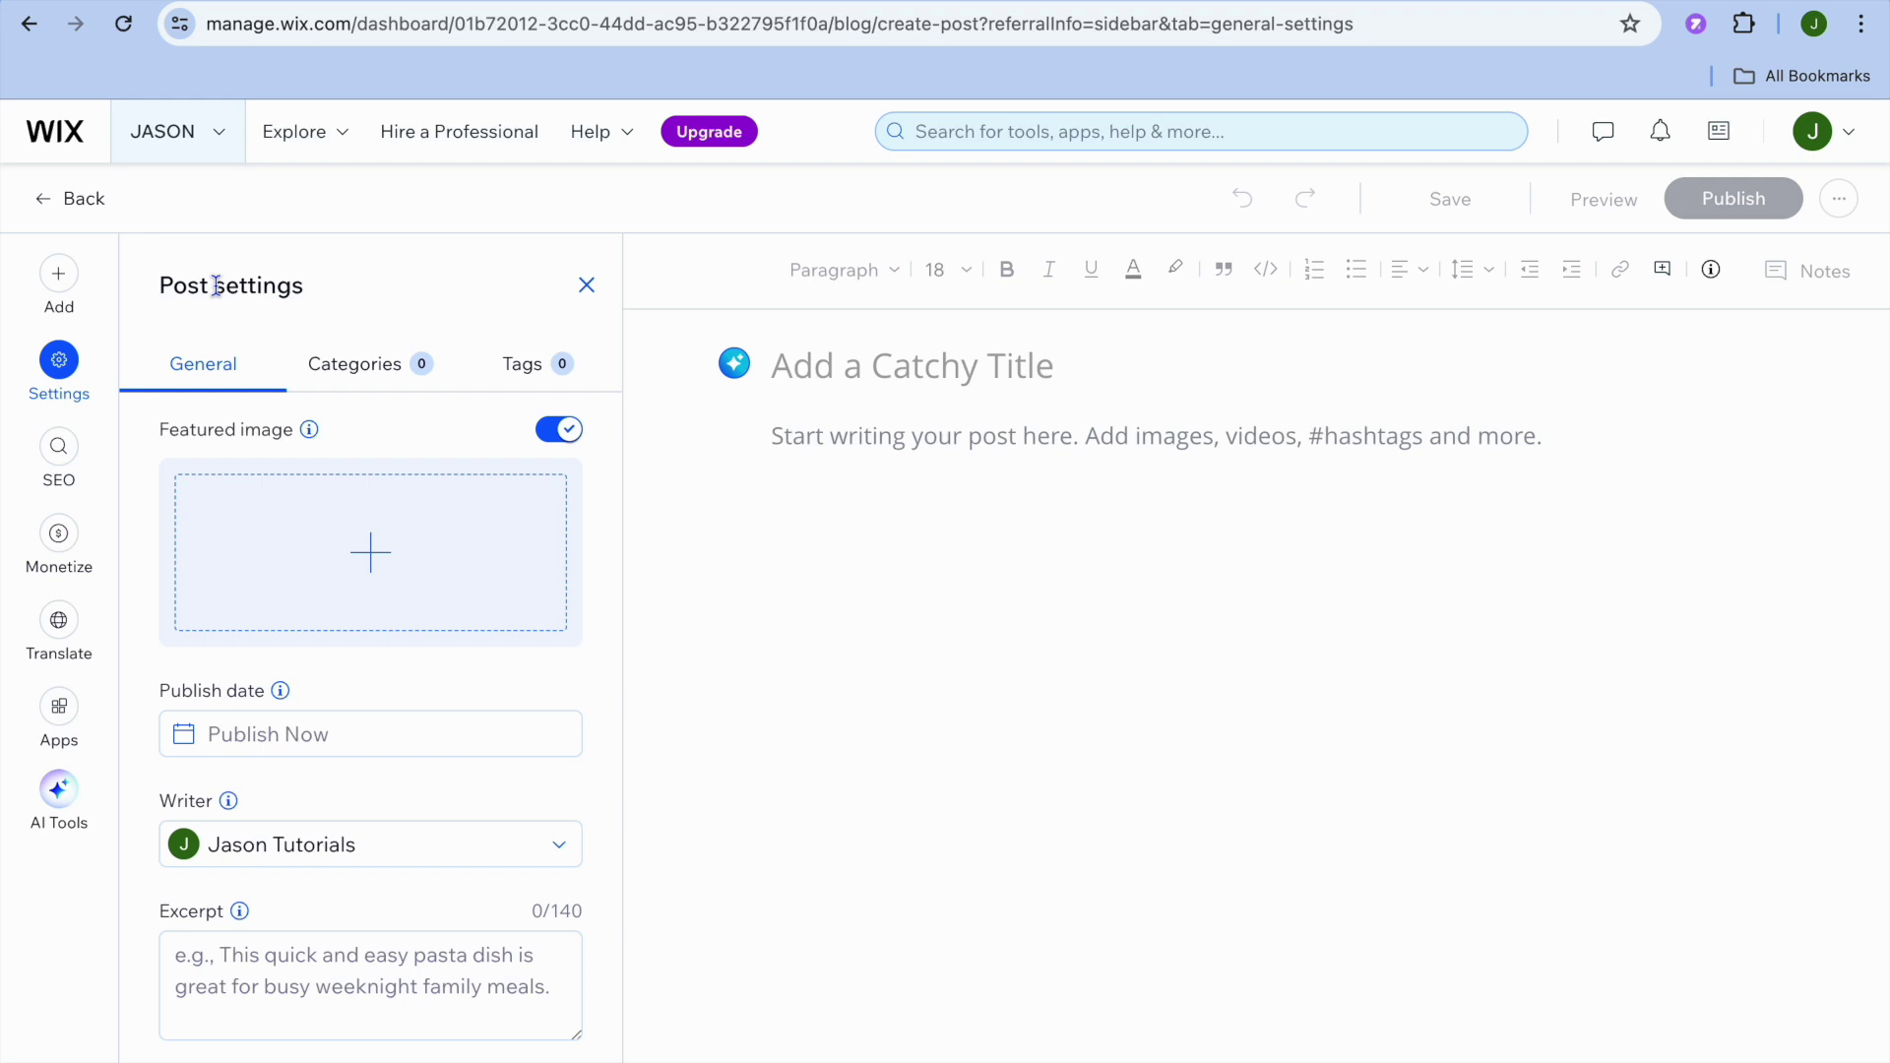
left_click(59, 200)
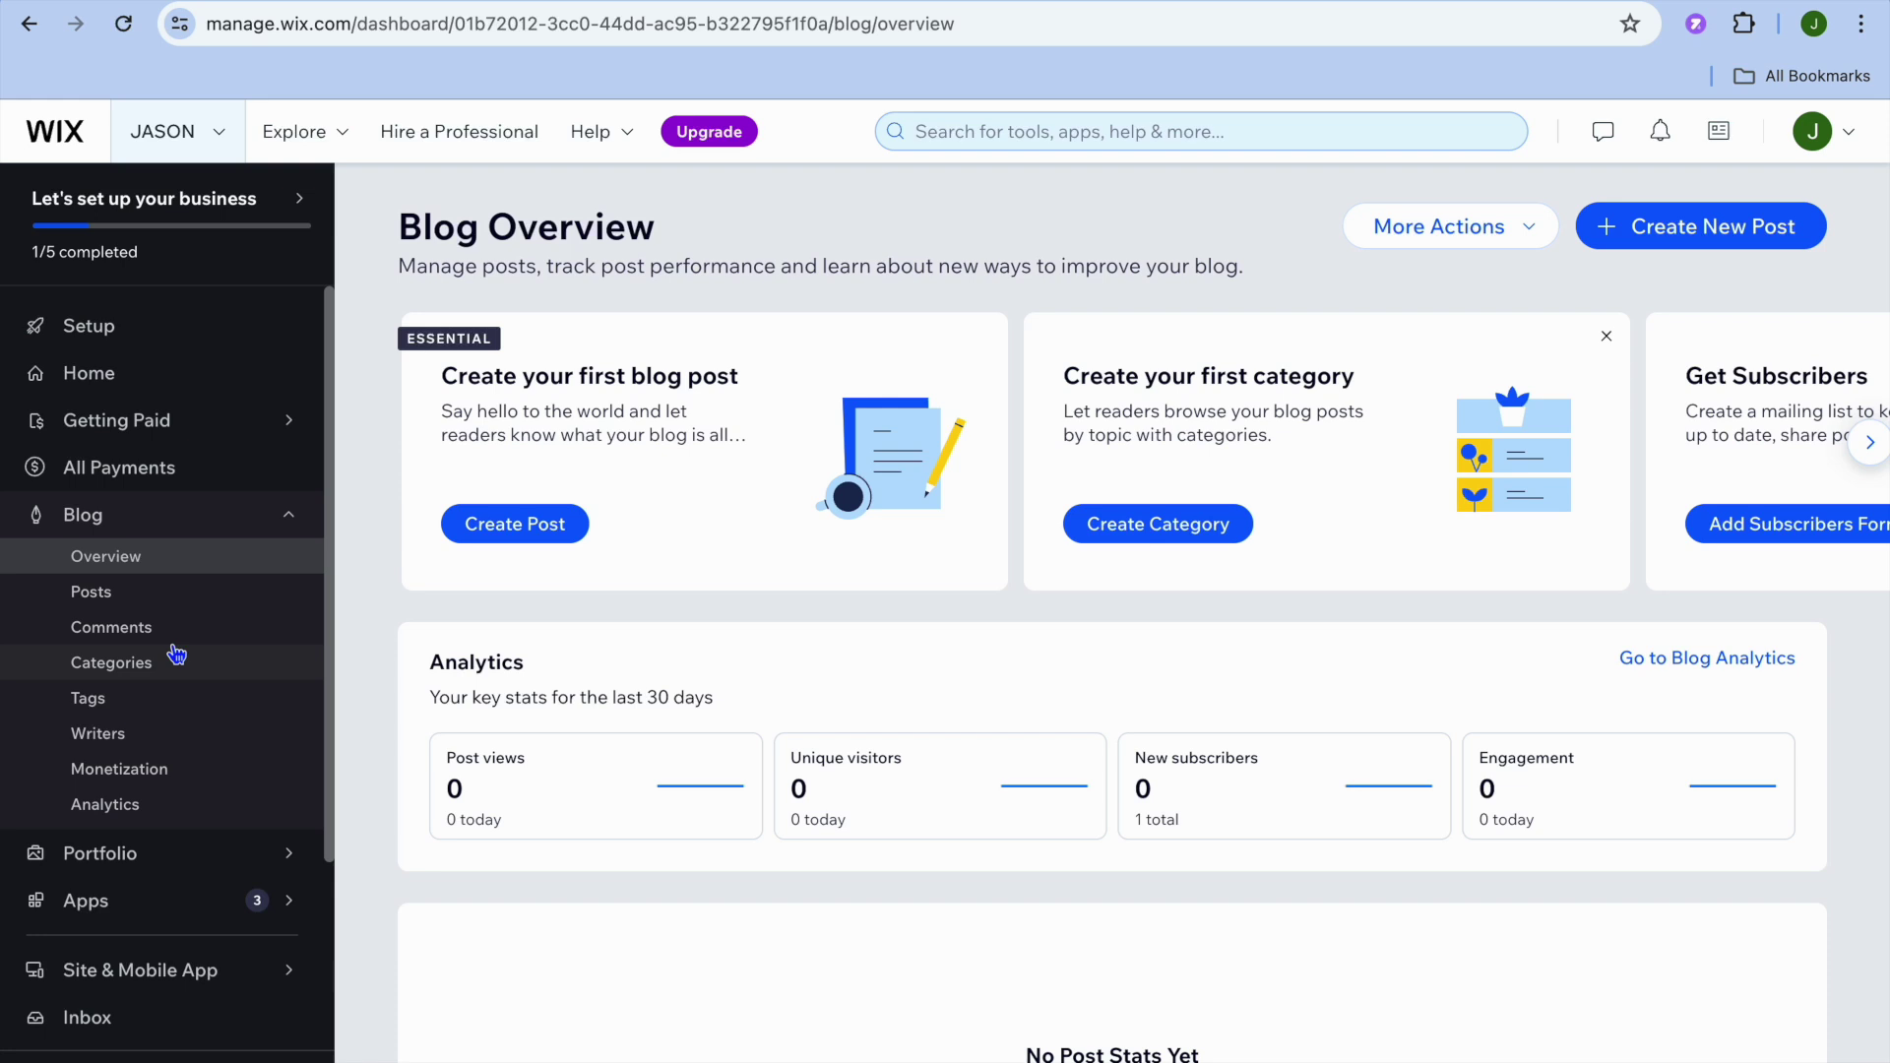
left_click(145, 352)
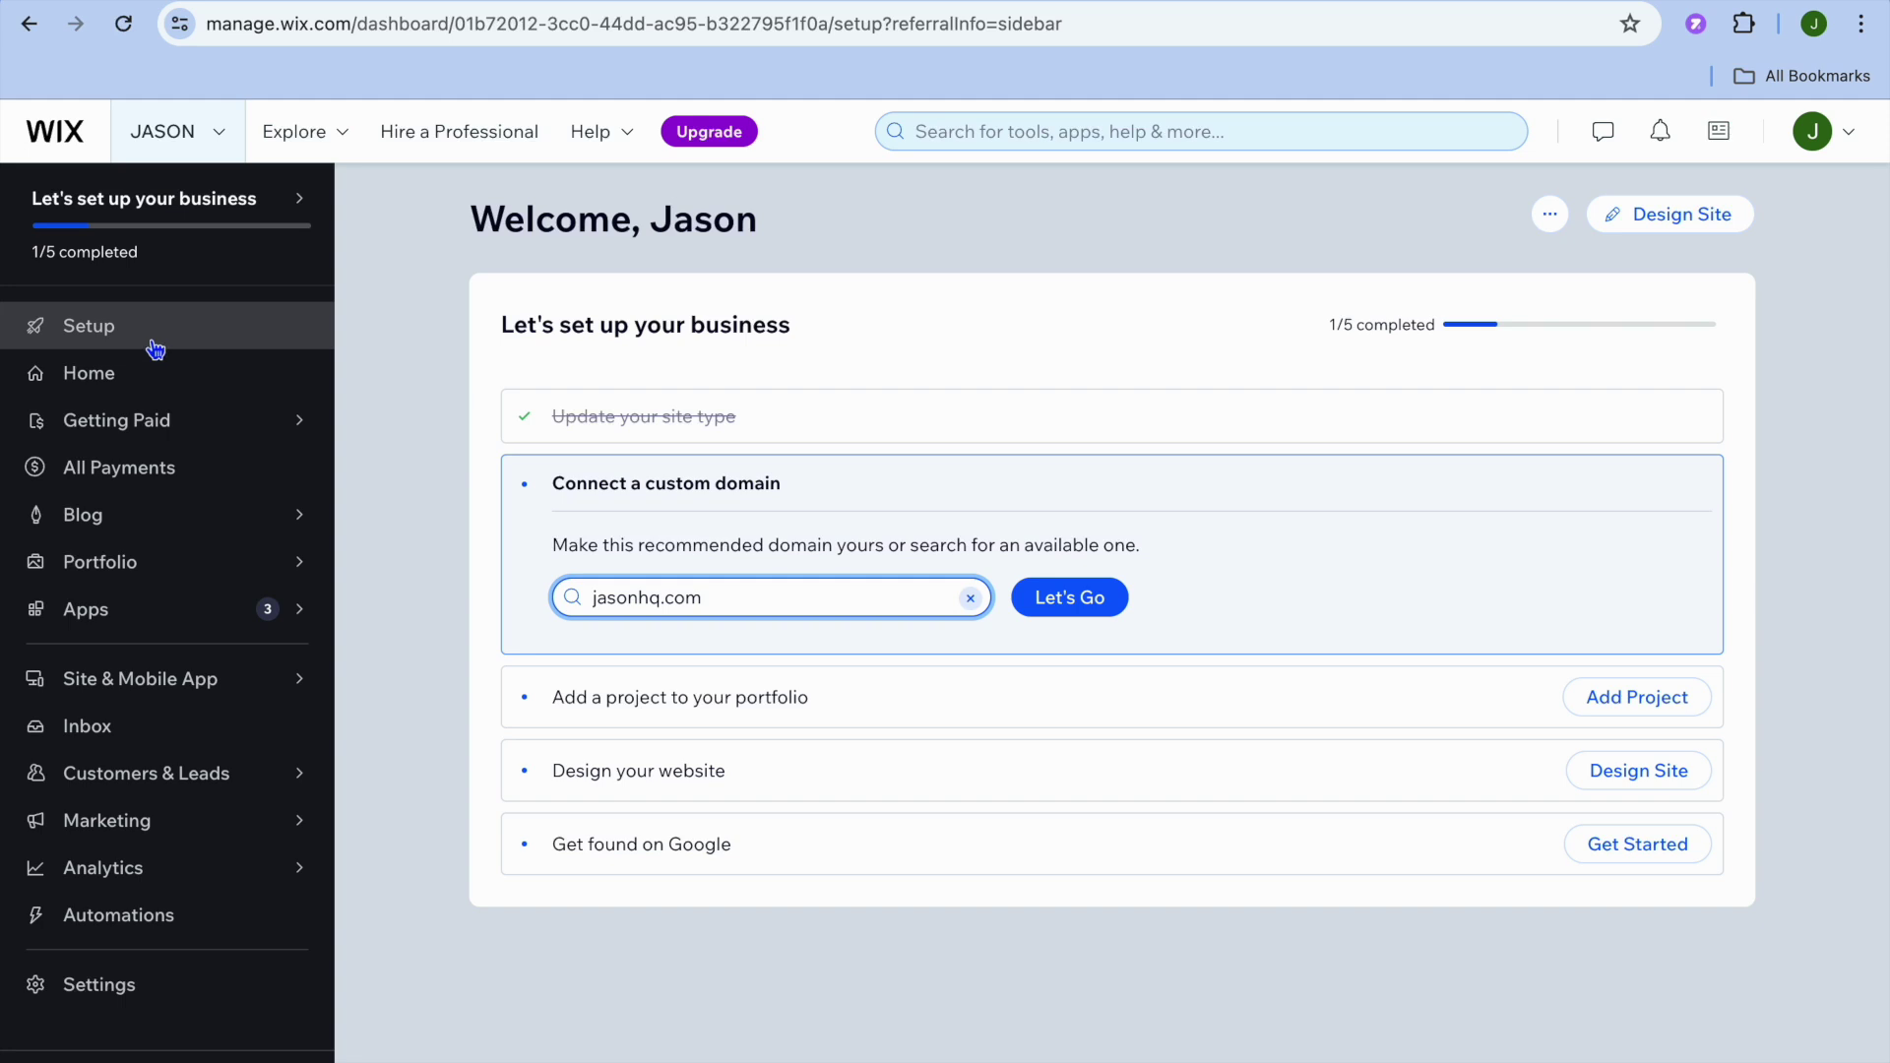
Step: Design the site from a template, editing the first Creative CV in the Personal Portfolio gallery
left_click(1683, 219)
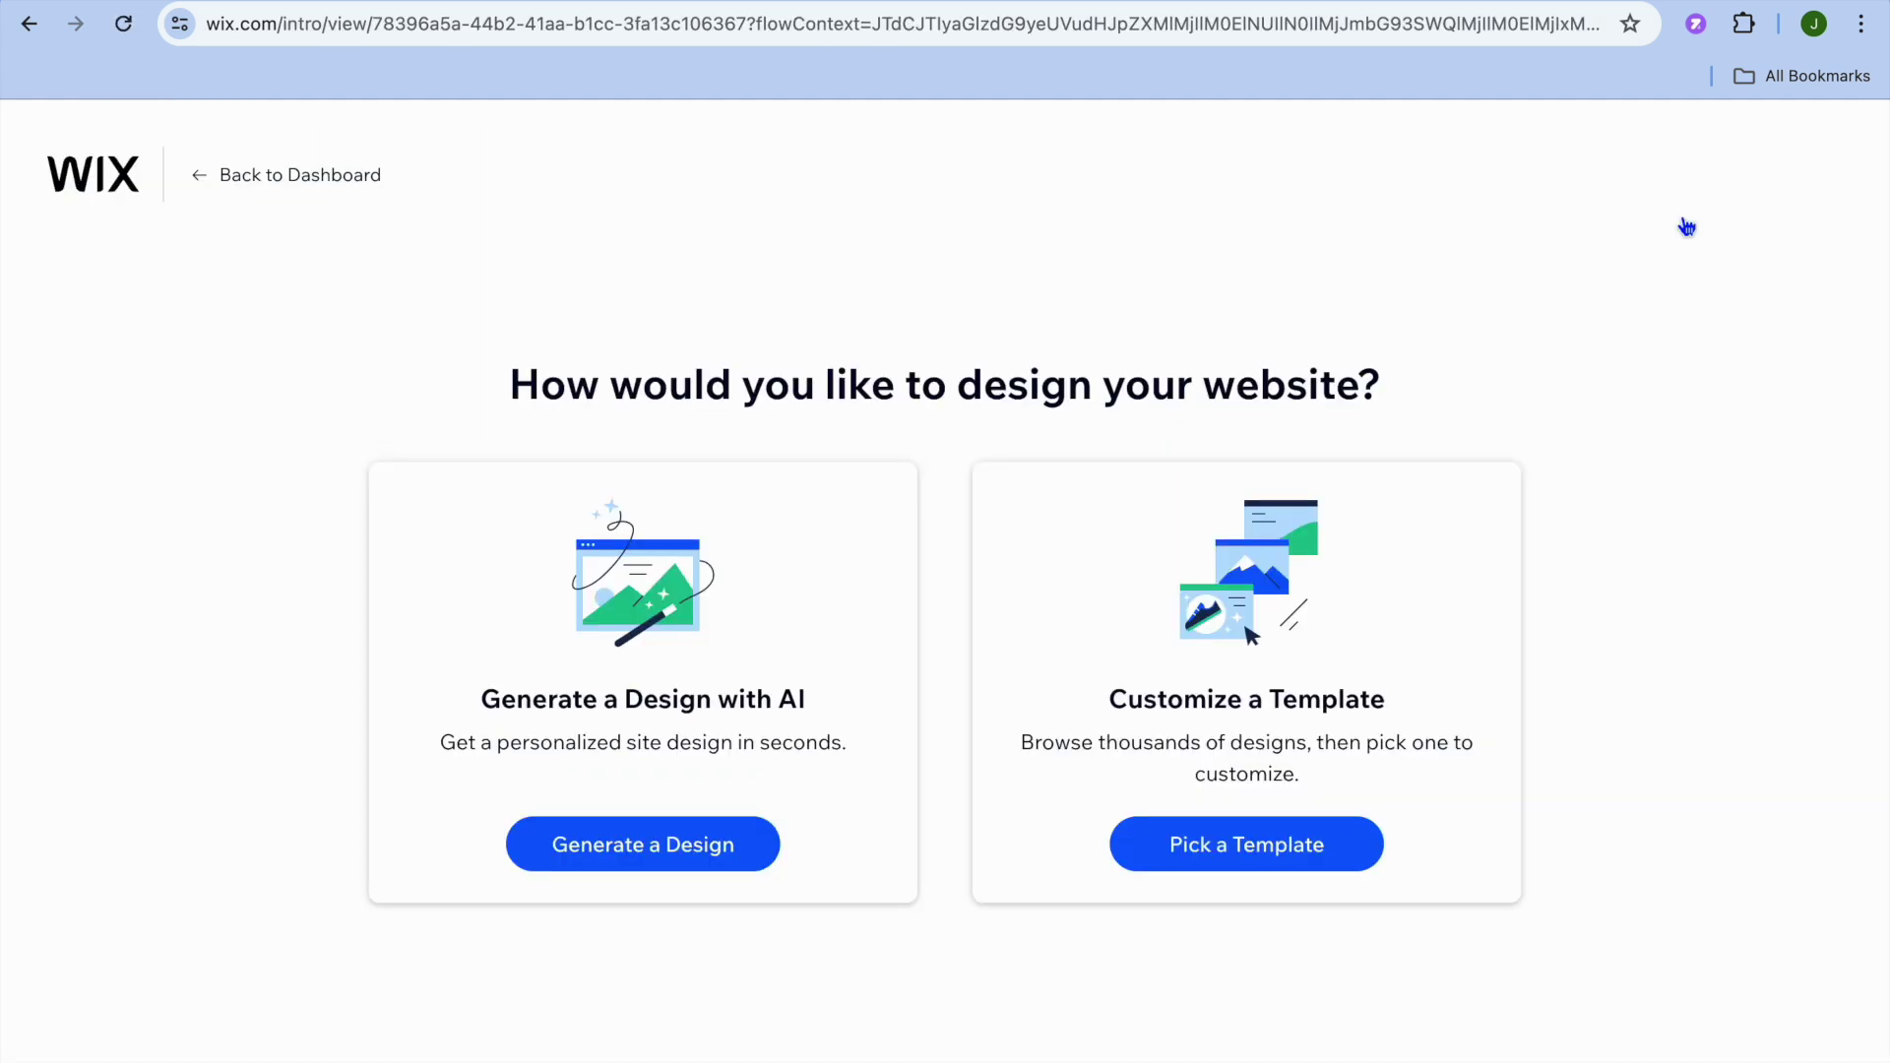
left_click(1303, 849)
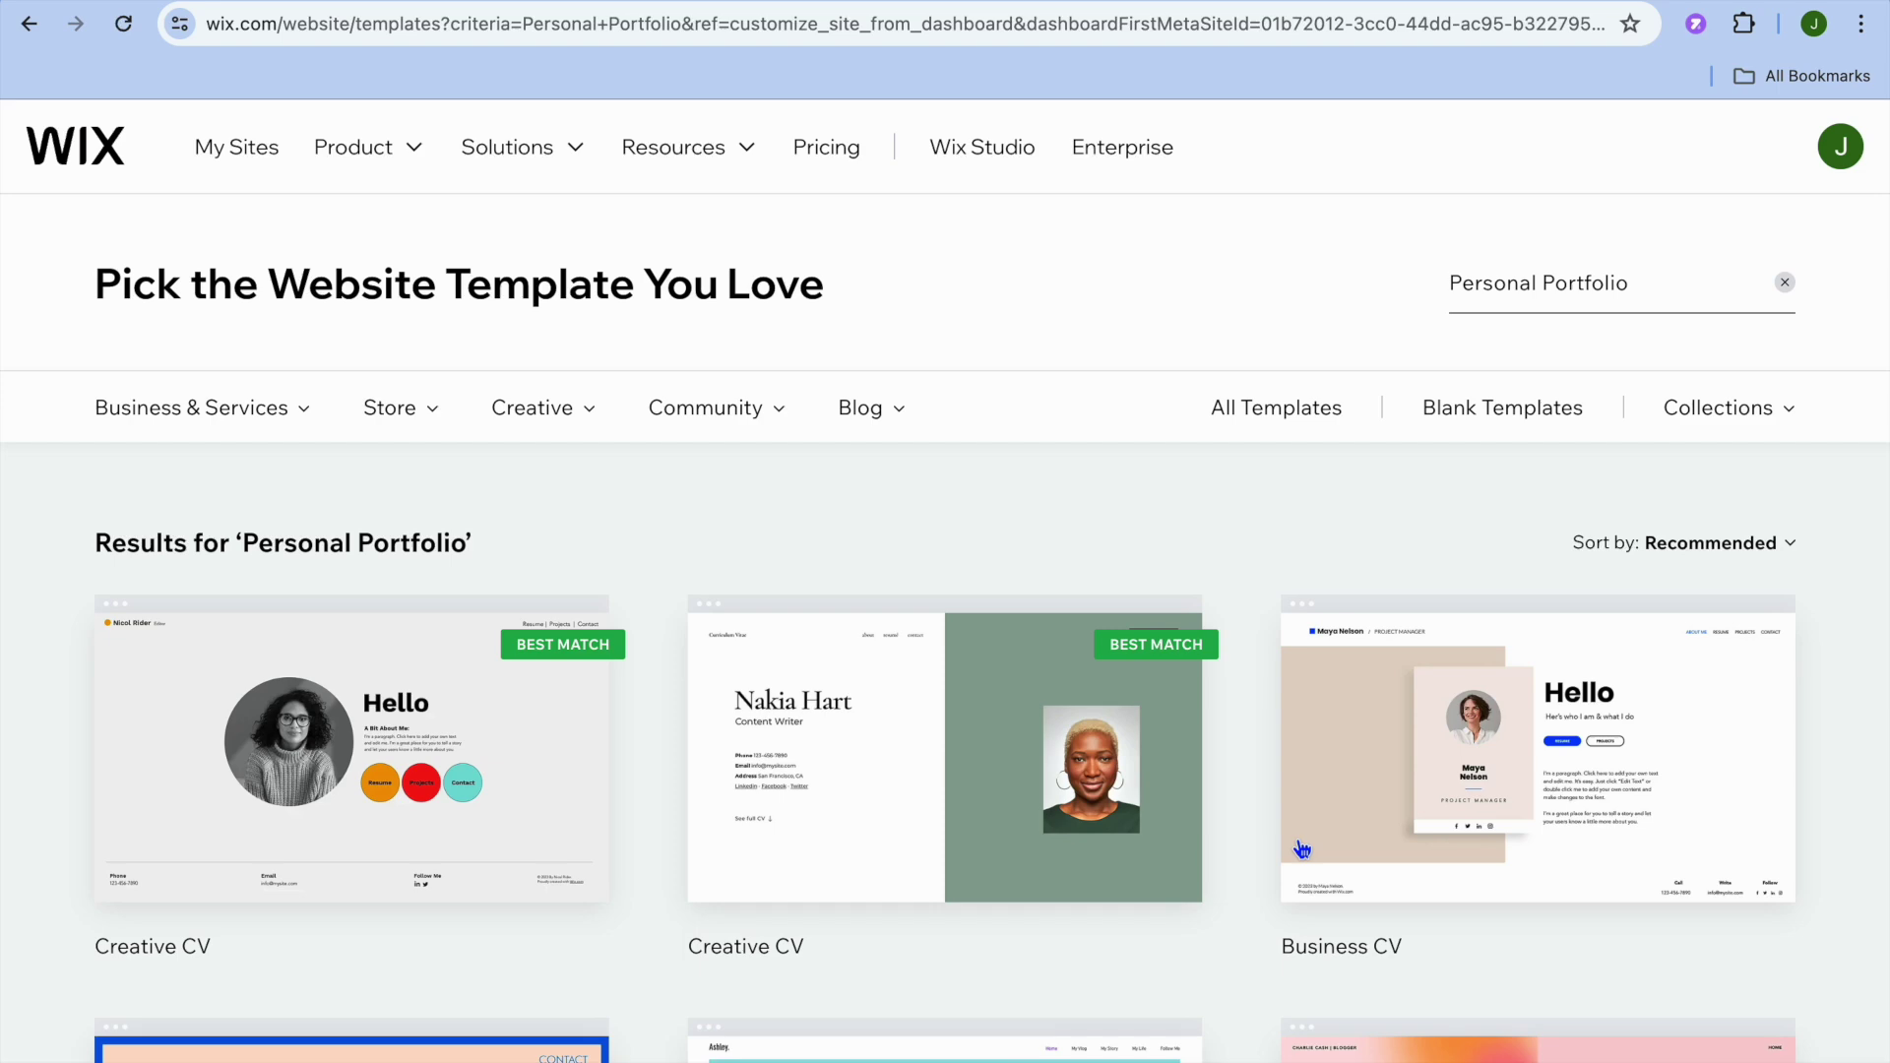
scroll(1303, 849, "down", 10)
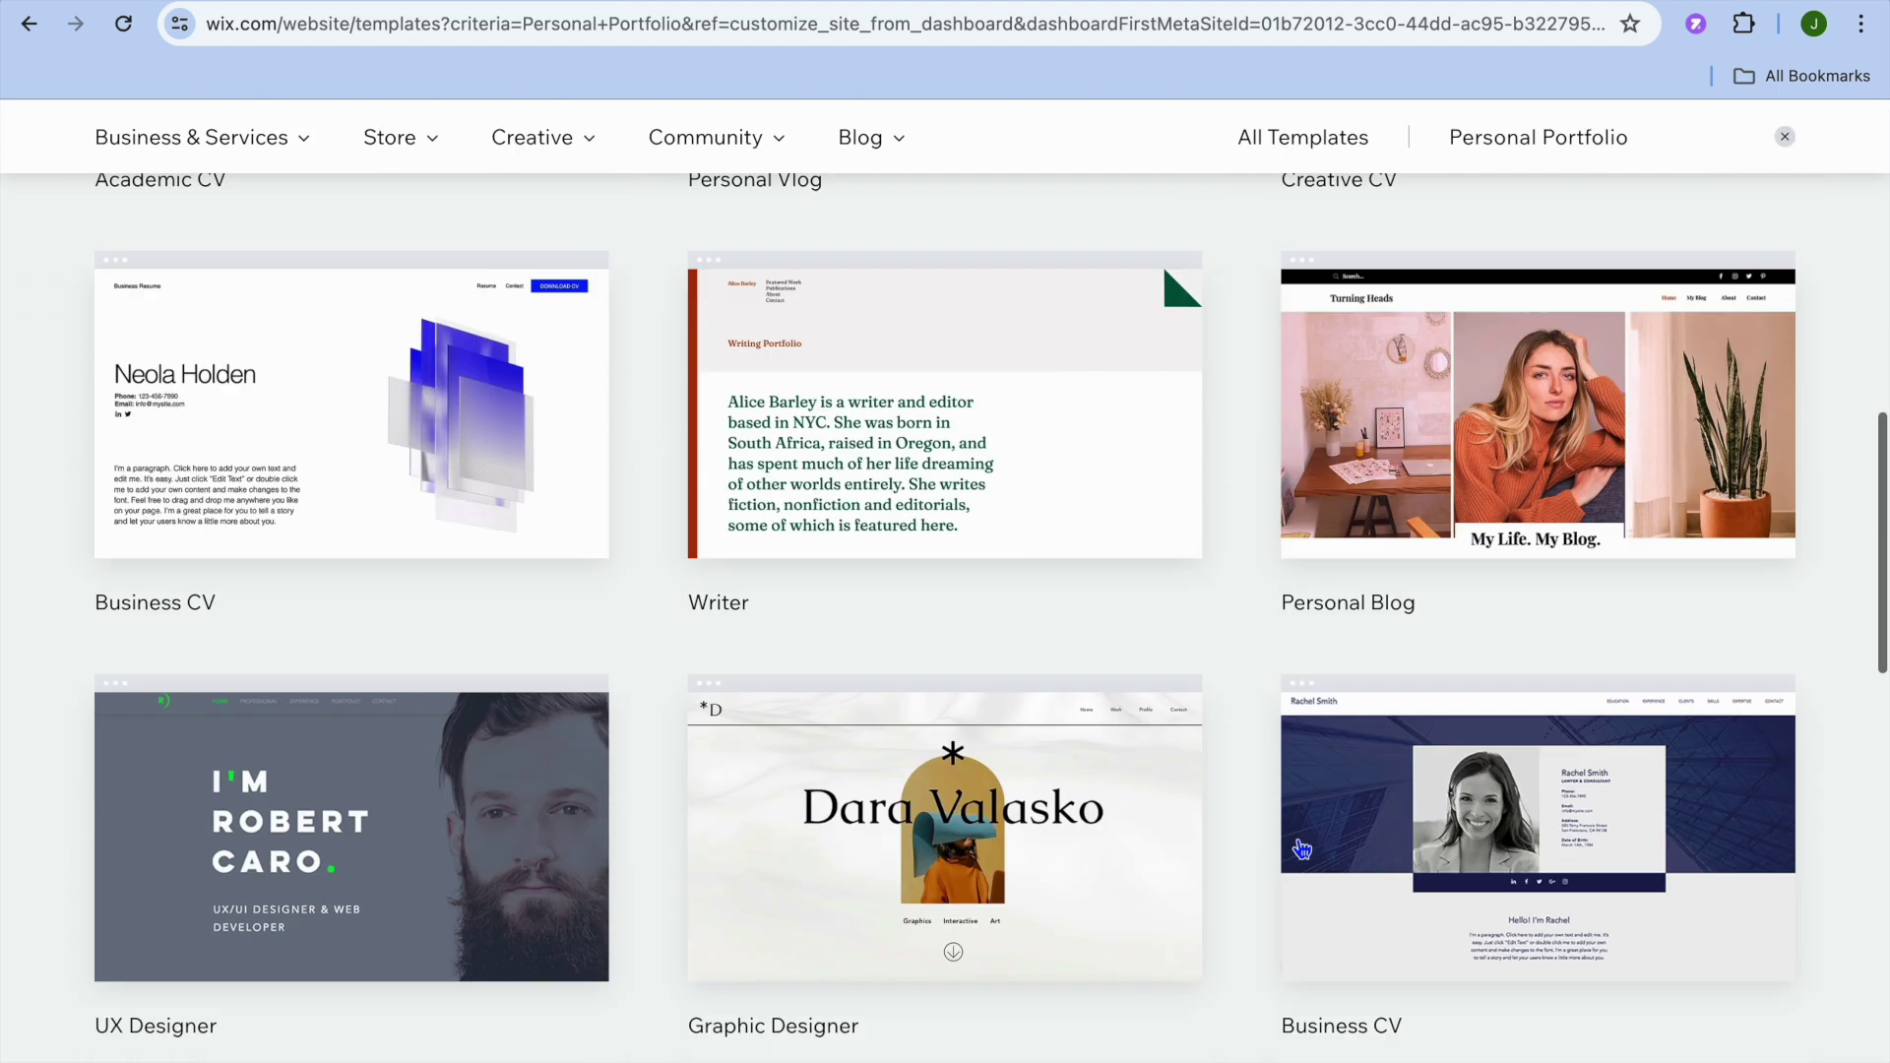
scroll(1302, 848, "down", 4)
scroll(1302, 849, "up", 3)
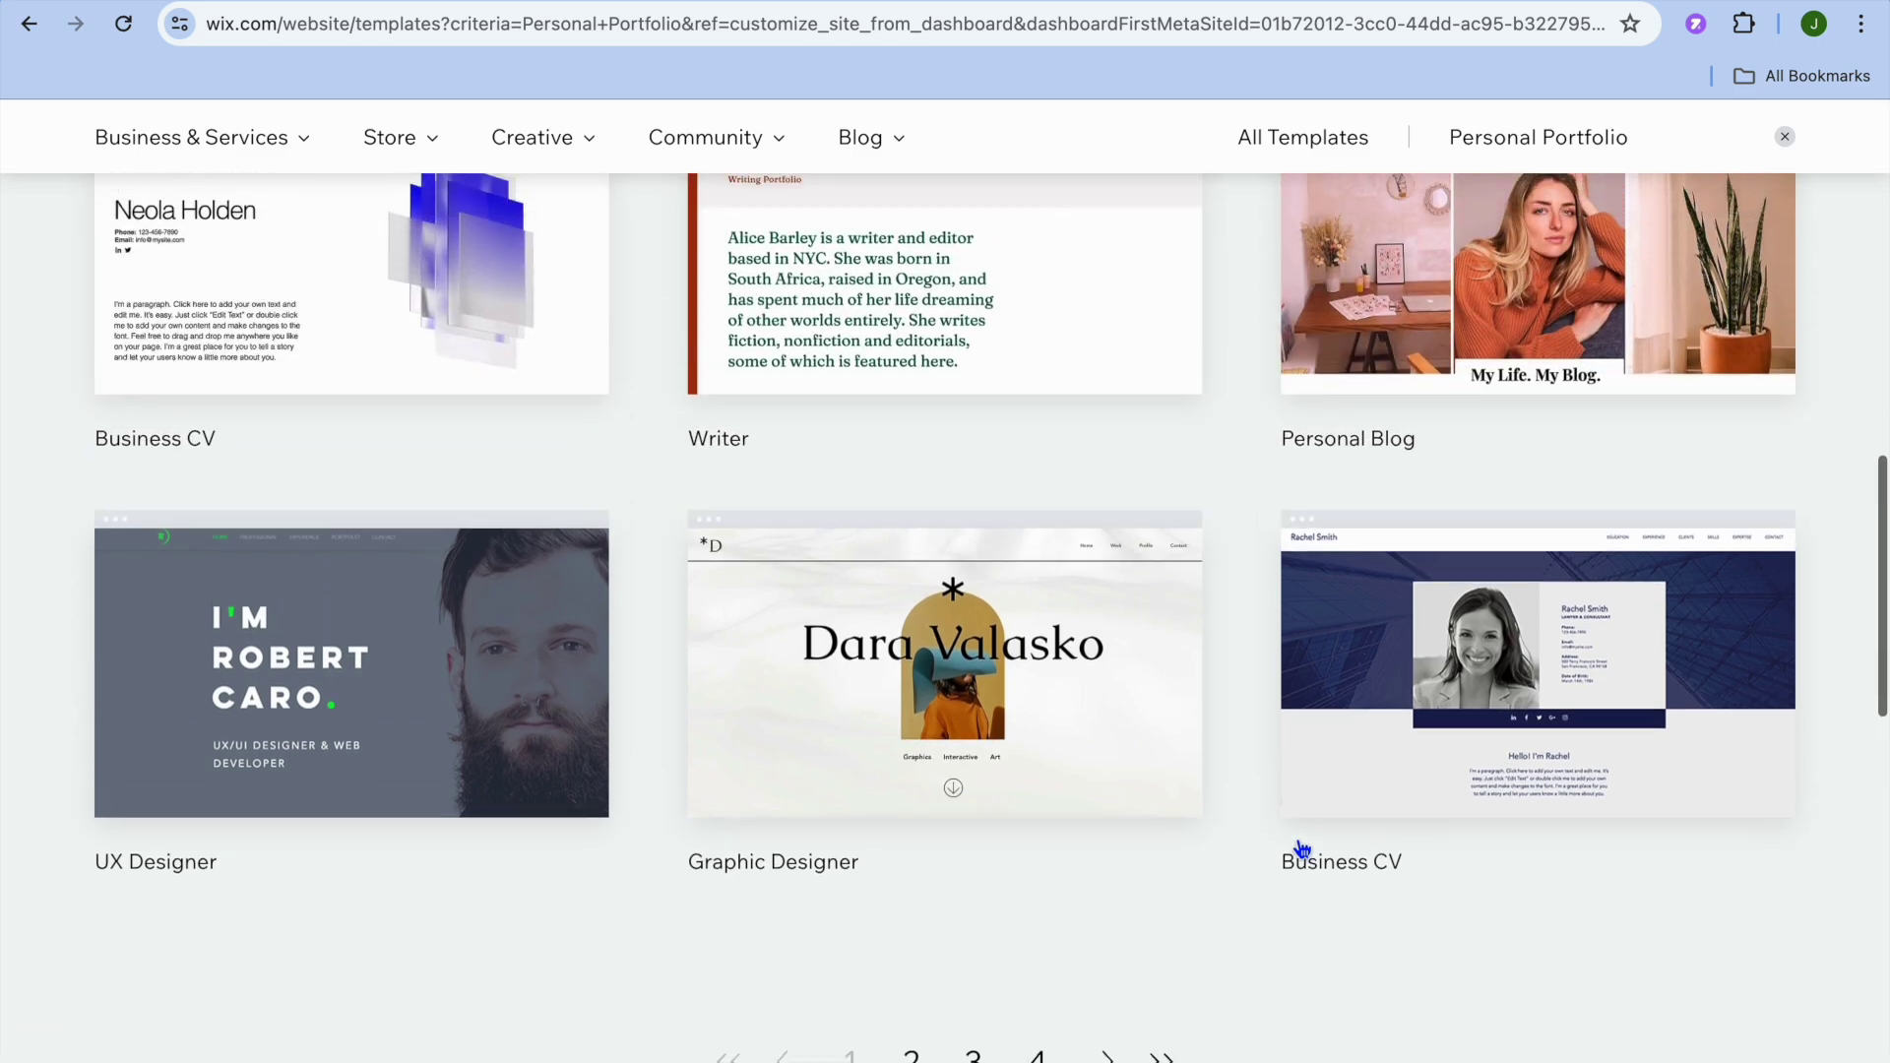
scroll(1303, 849, "up", 10)
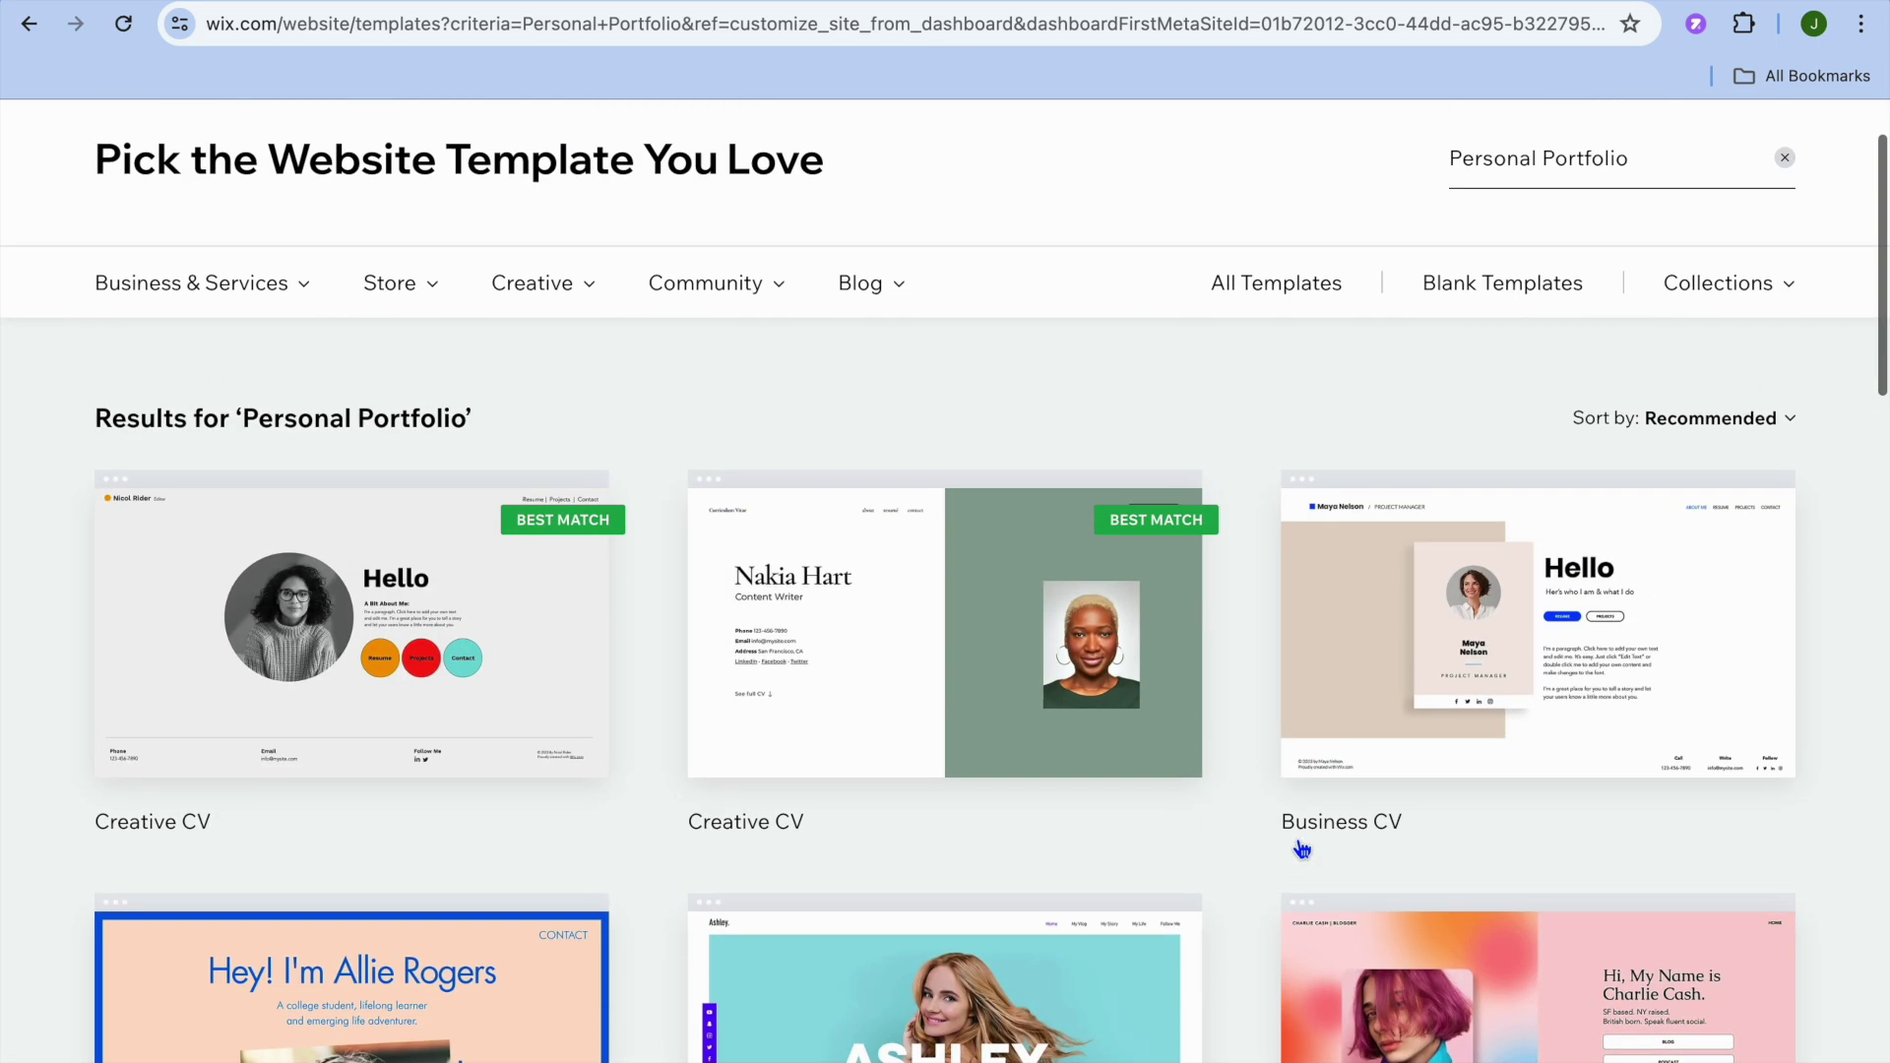
scroll(1303, 849, "down", 2)
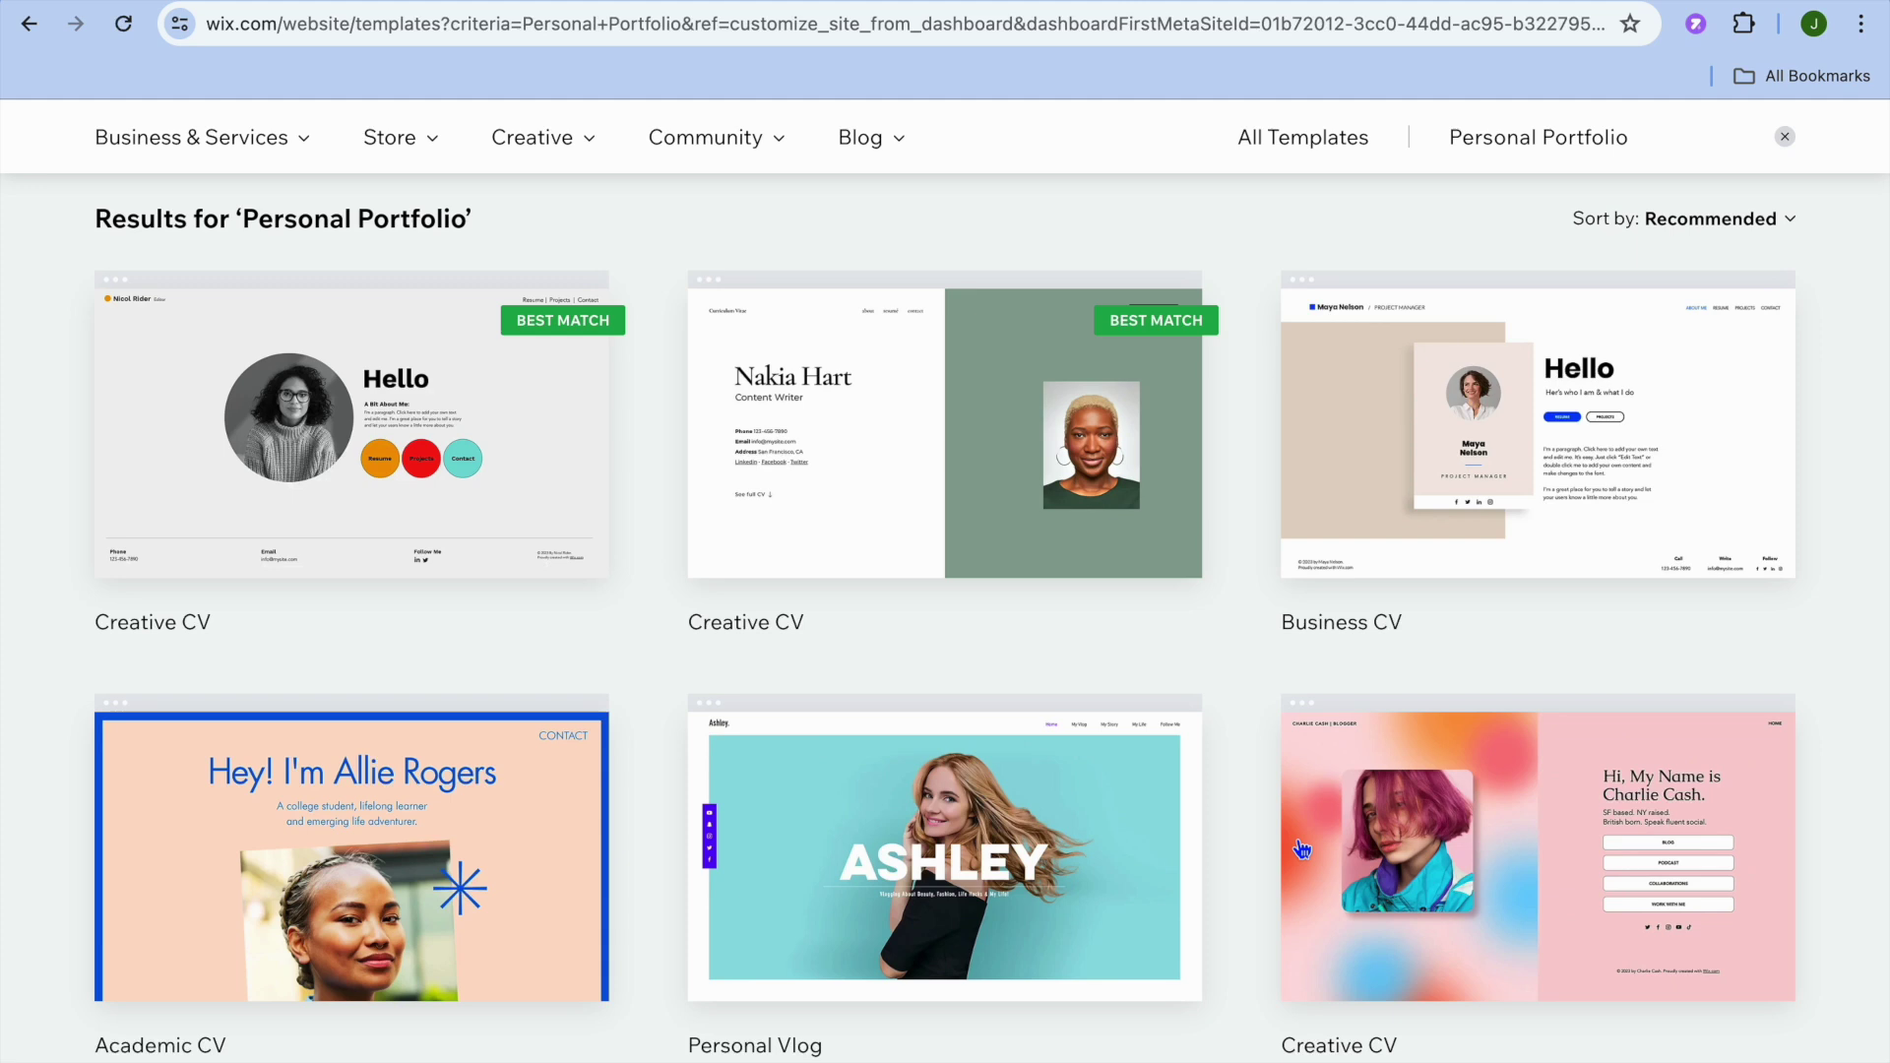
mouse_move(417, 447)
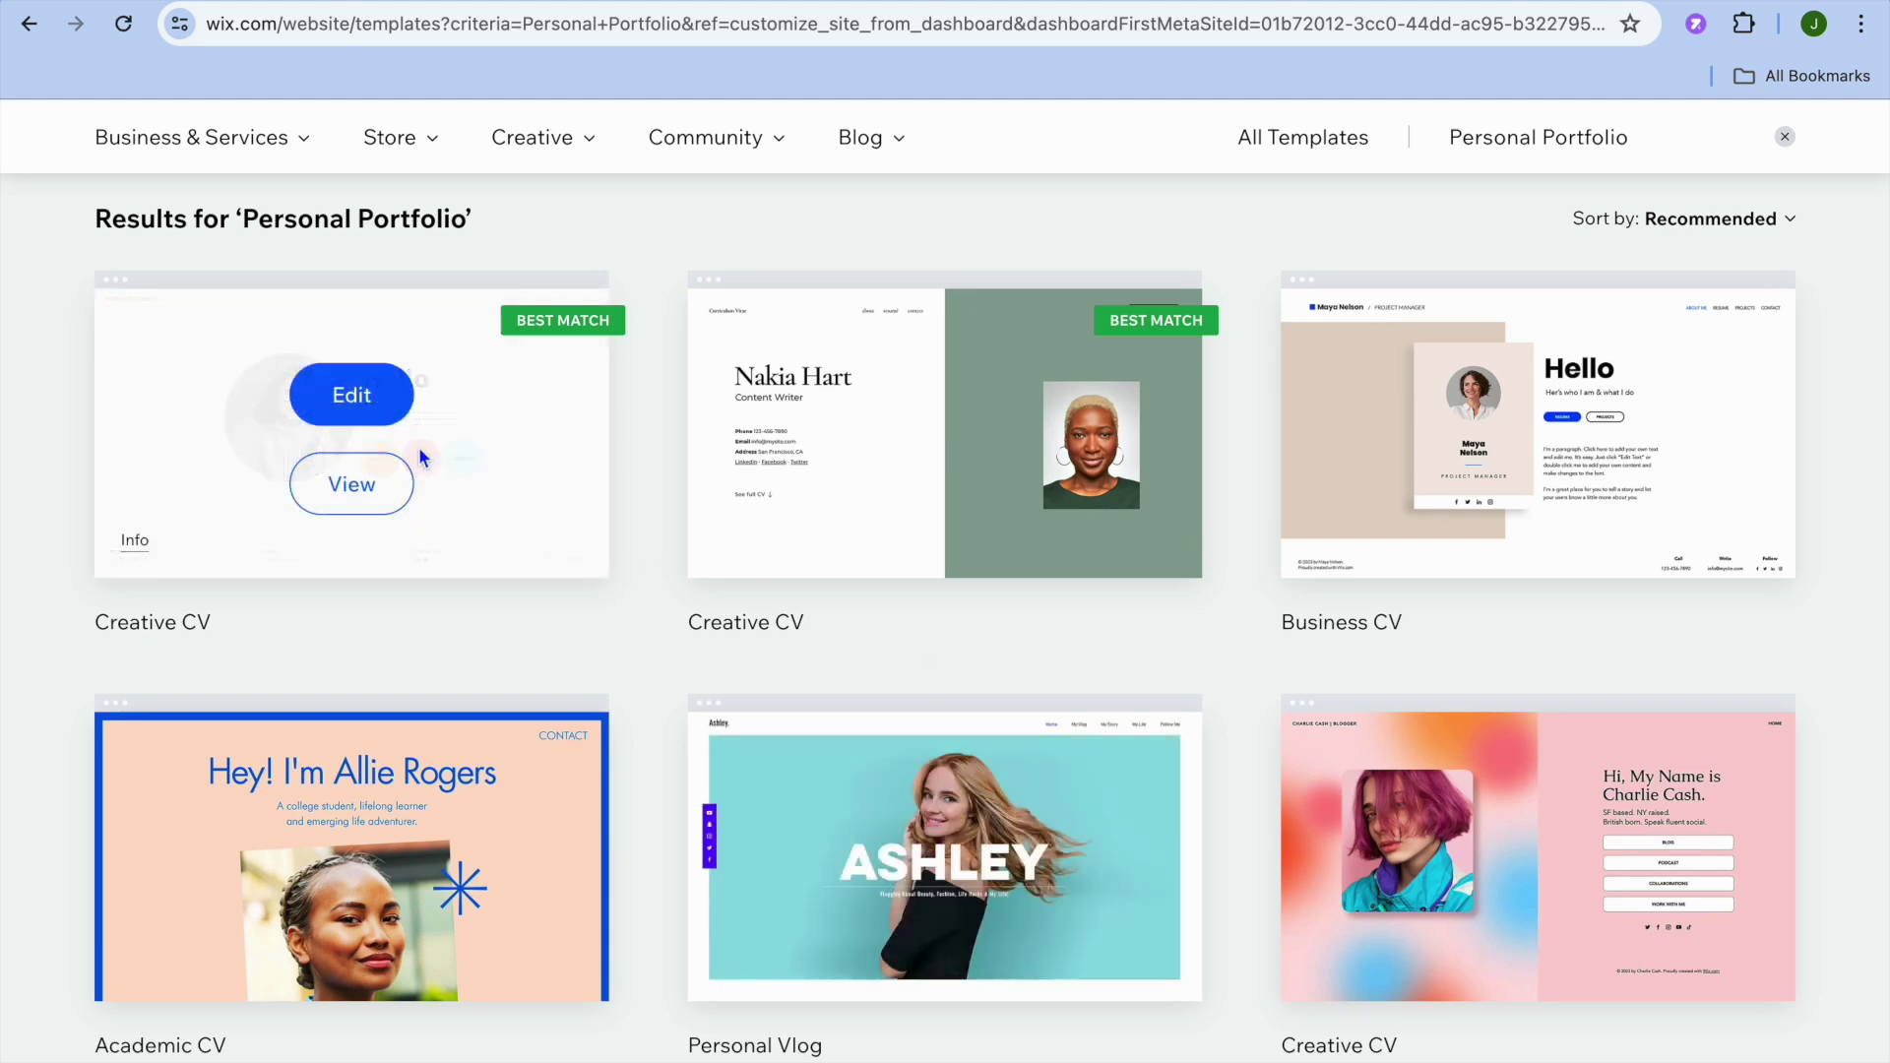
left_click(363, 422)
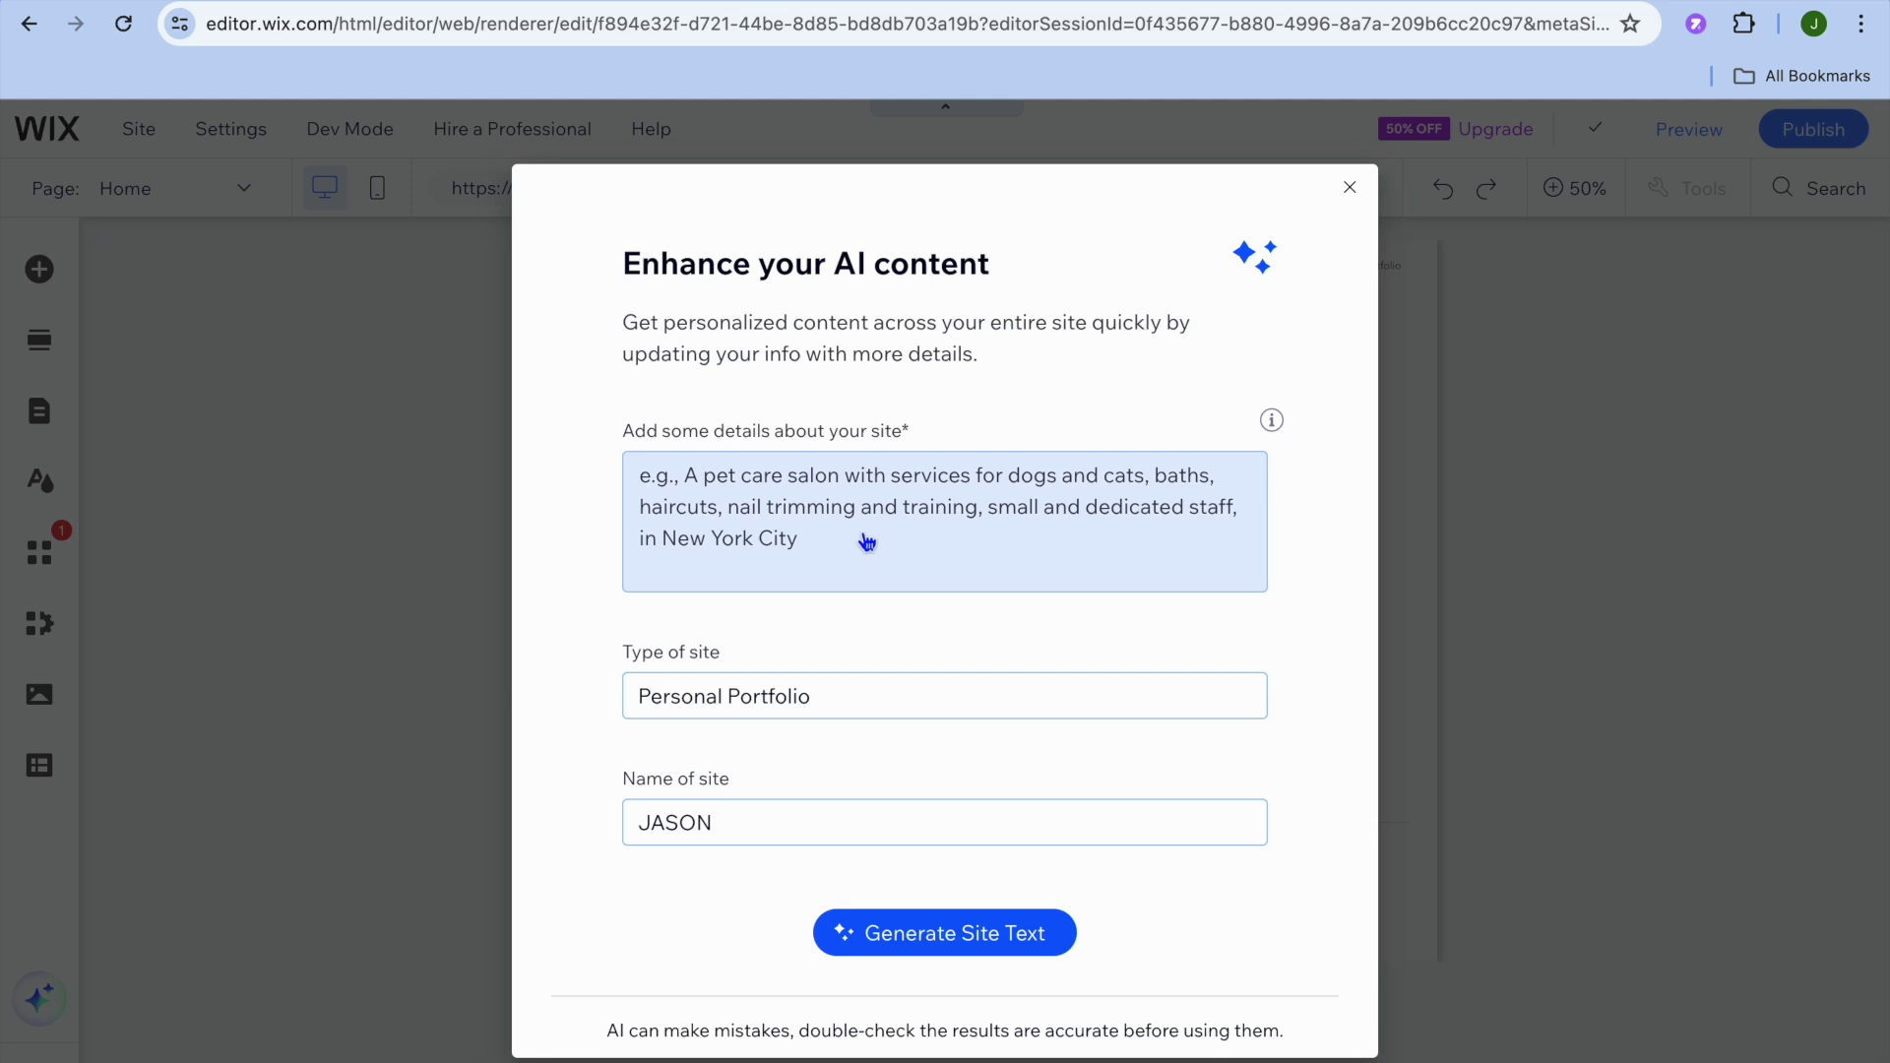
Step: Dismiss the Enhance your AI content prompt and zoom the canvas to 100%
left_click(784, 485)
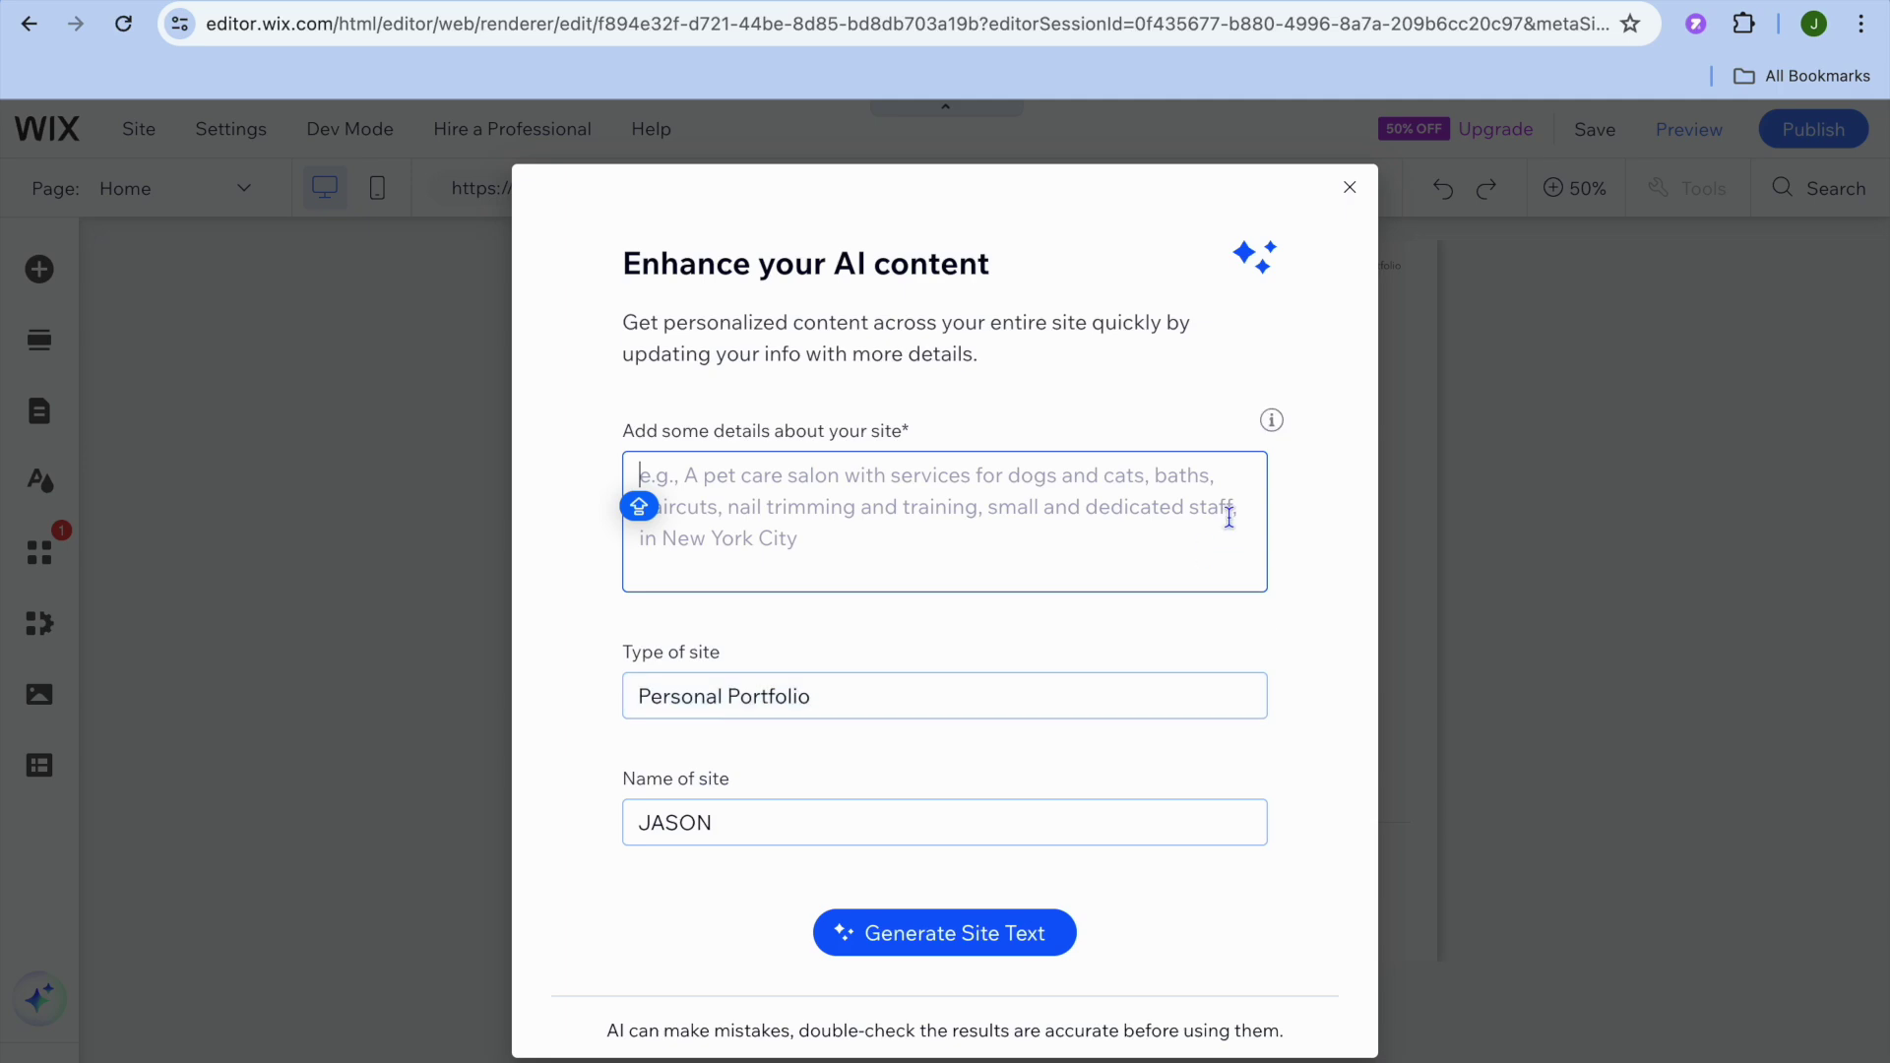
left_click(1350, 187)
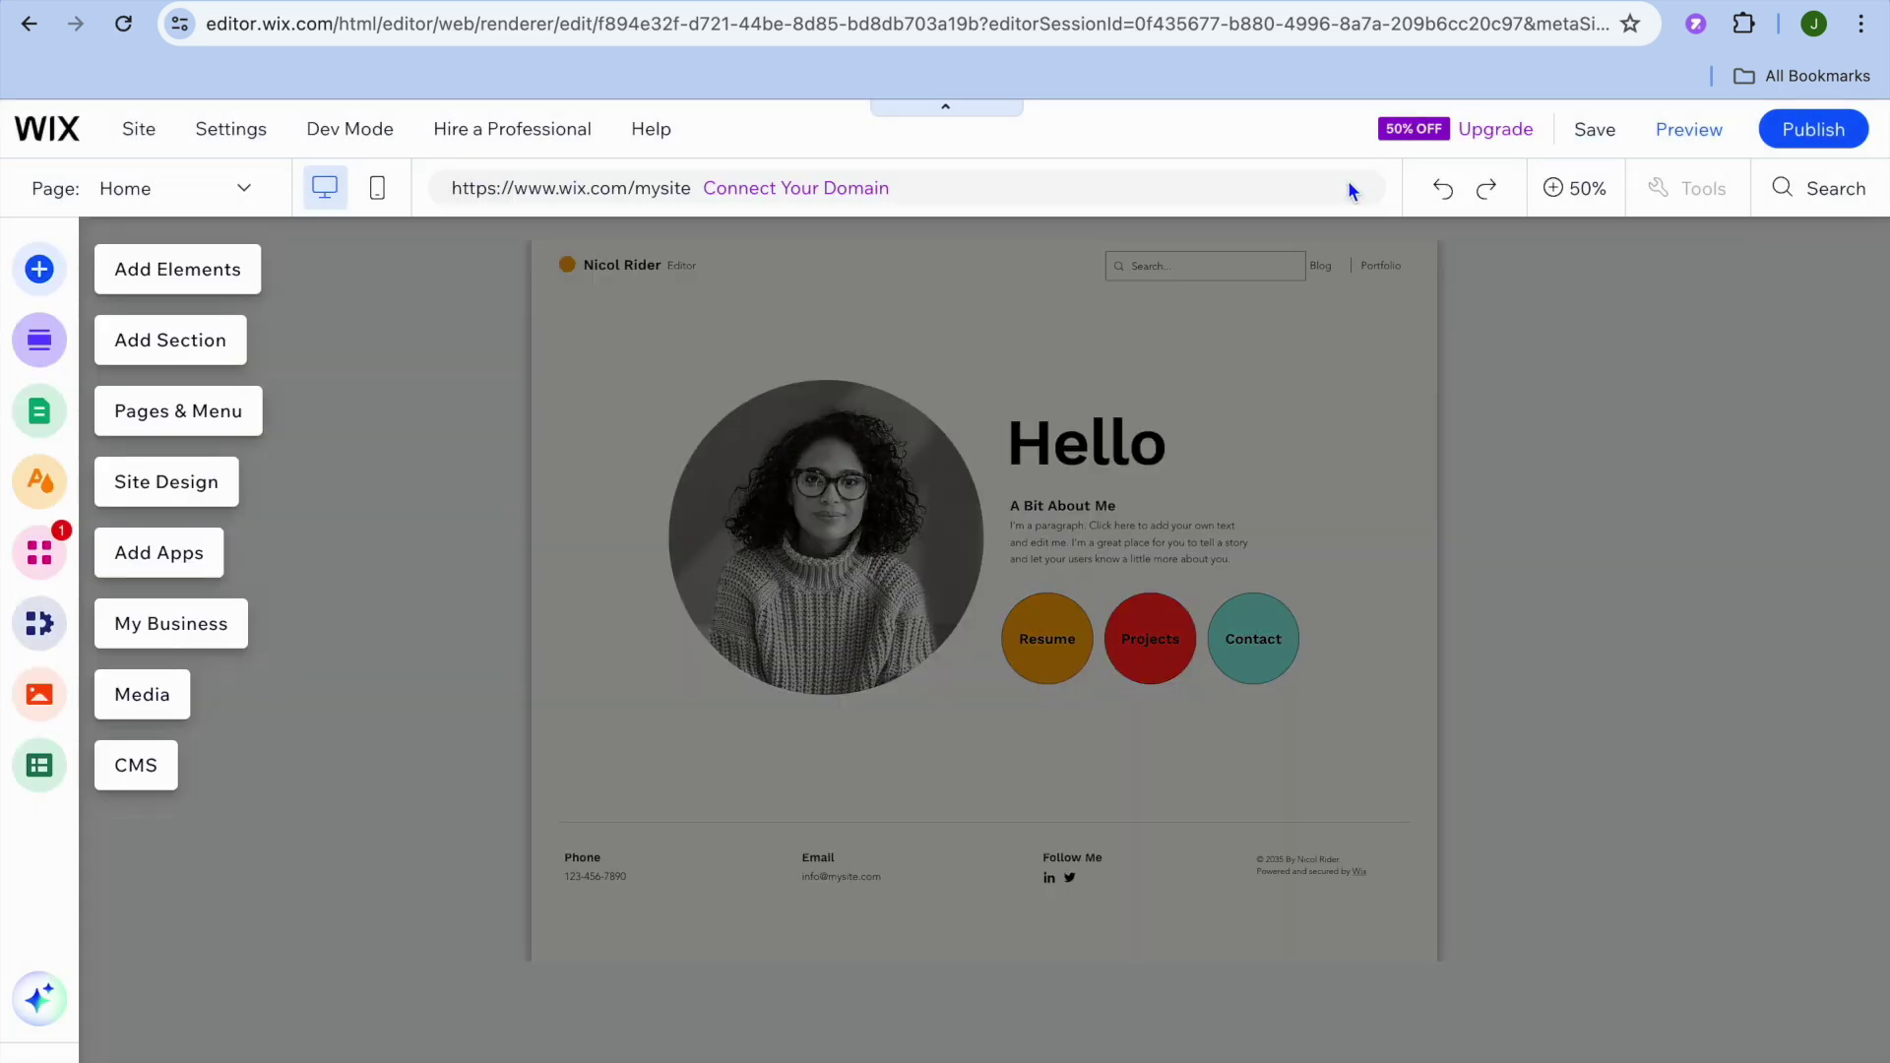
left_click(1557, 192)
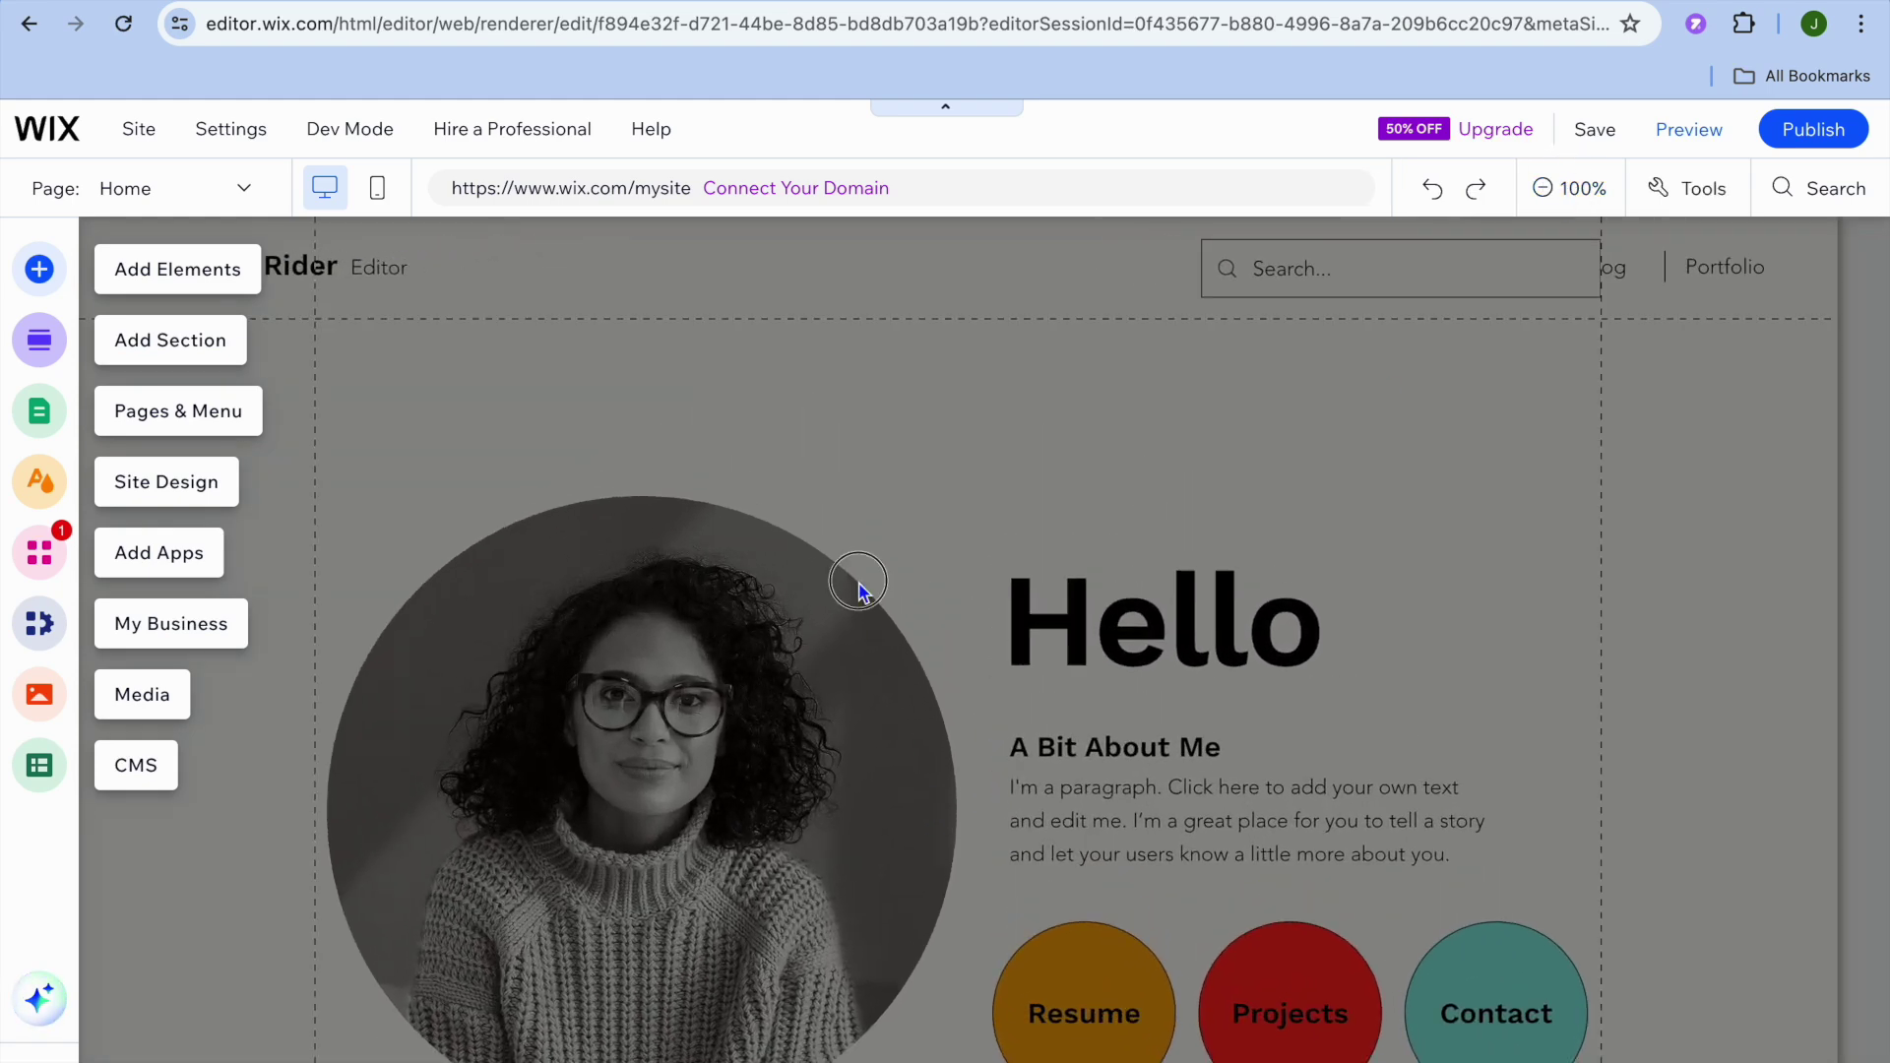
left_click(861, 591)
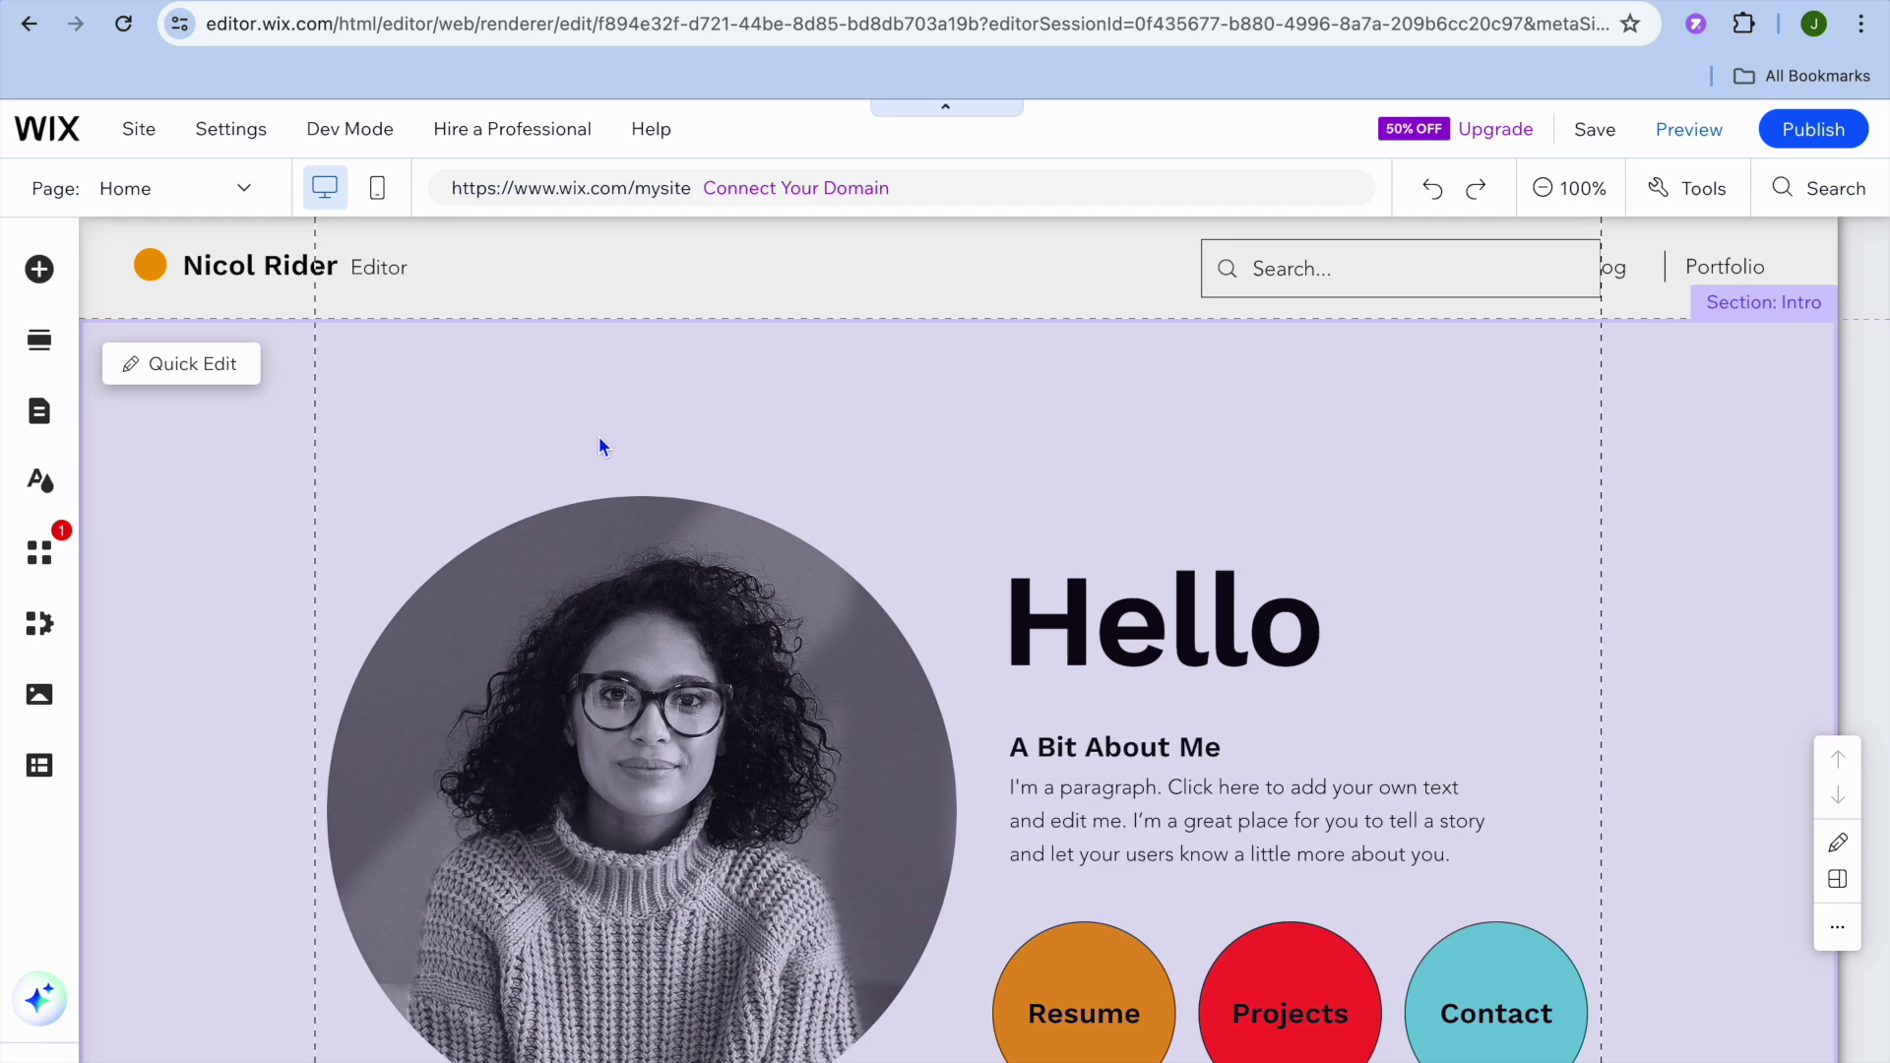
Step: Open Quick Edit for the Intro section and choose to change its portrait image
left_click(163, 366)
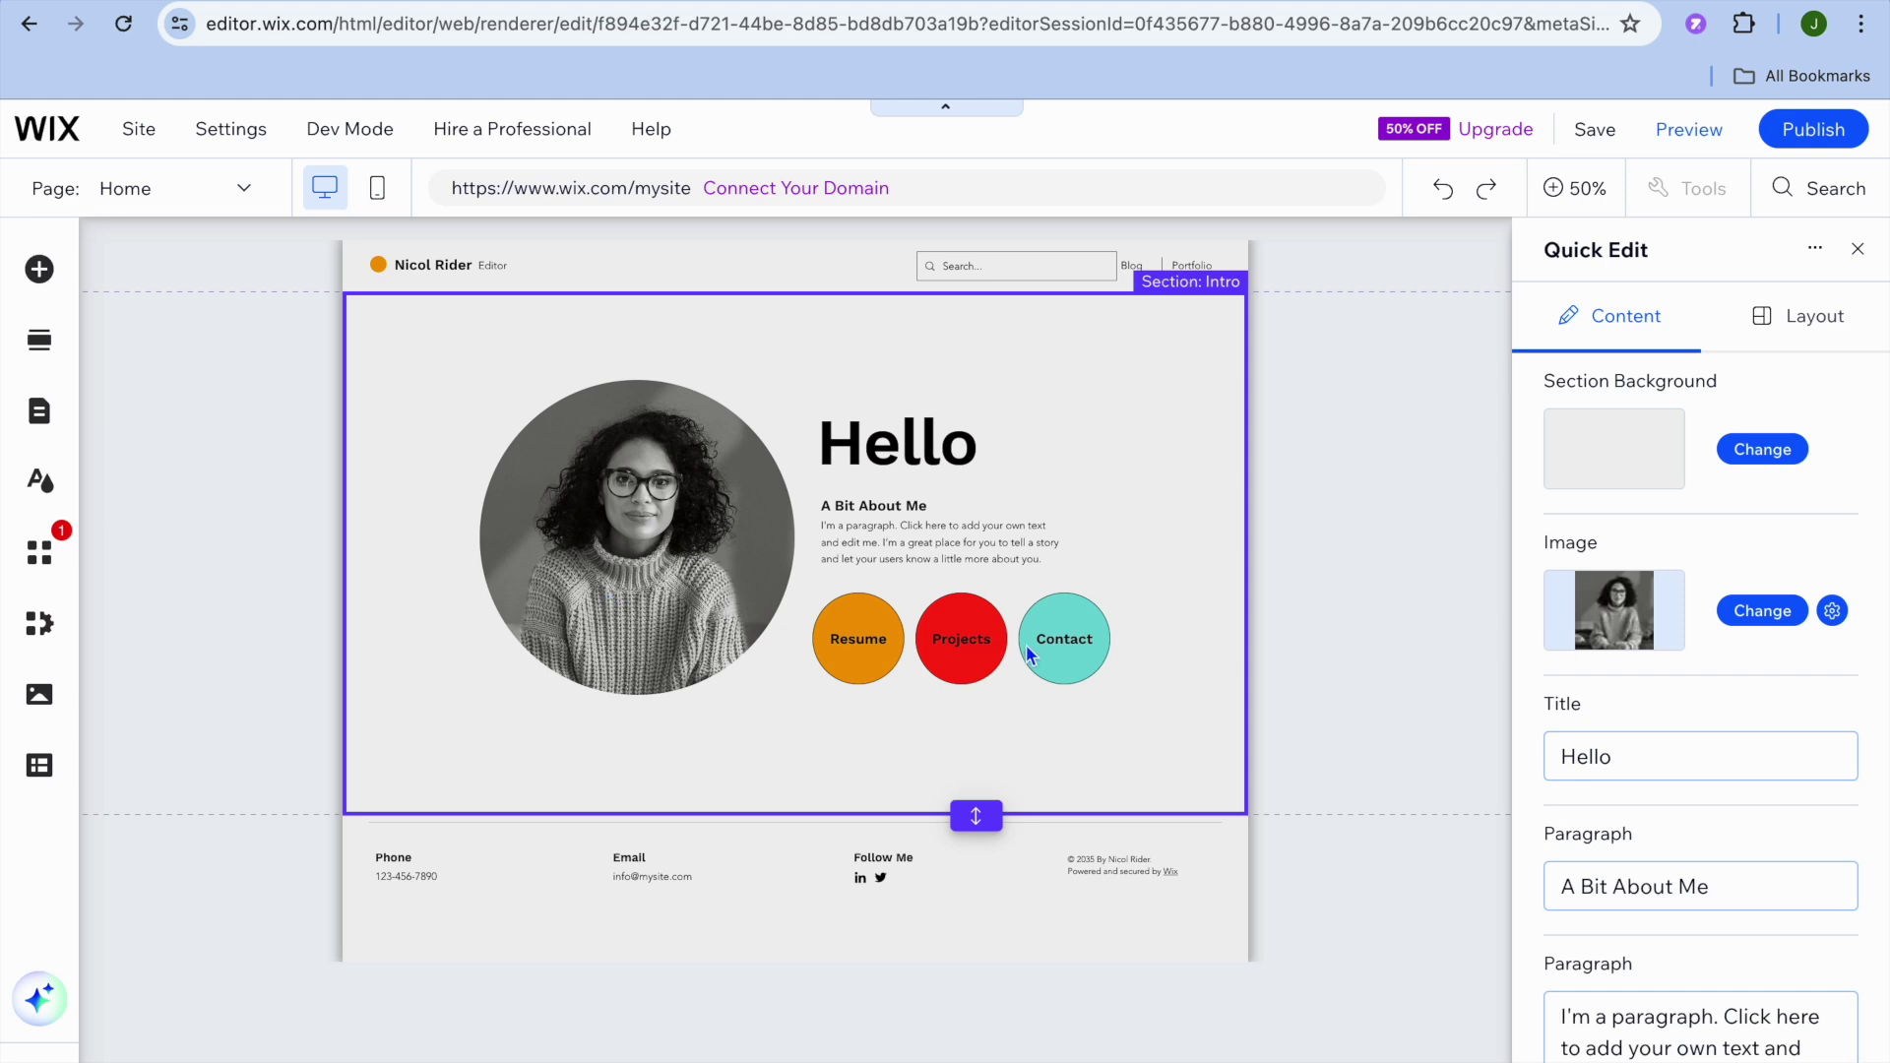
left_click(1763, 613)
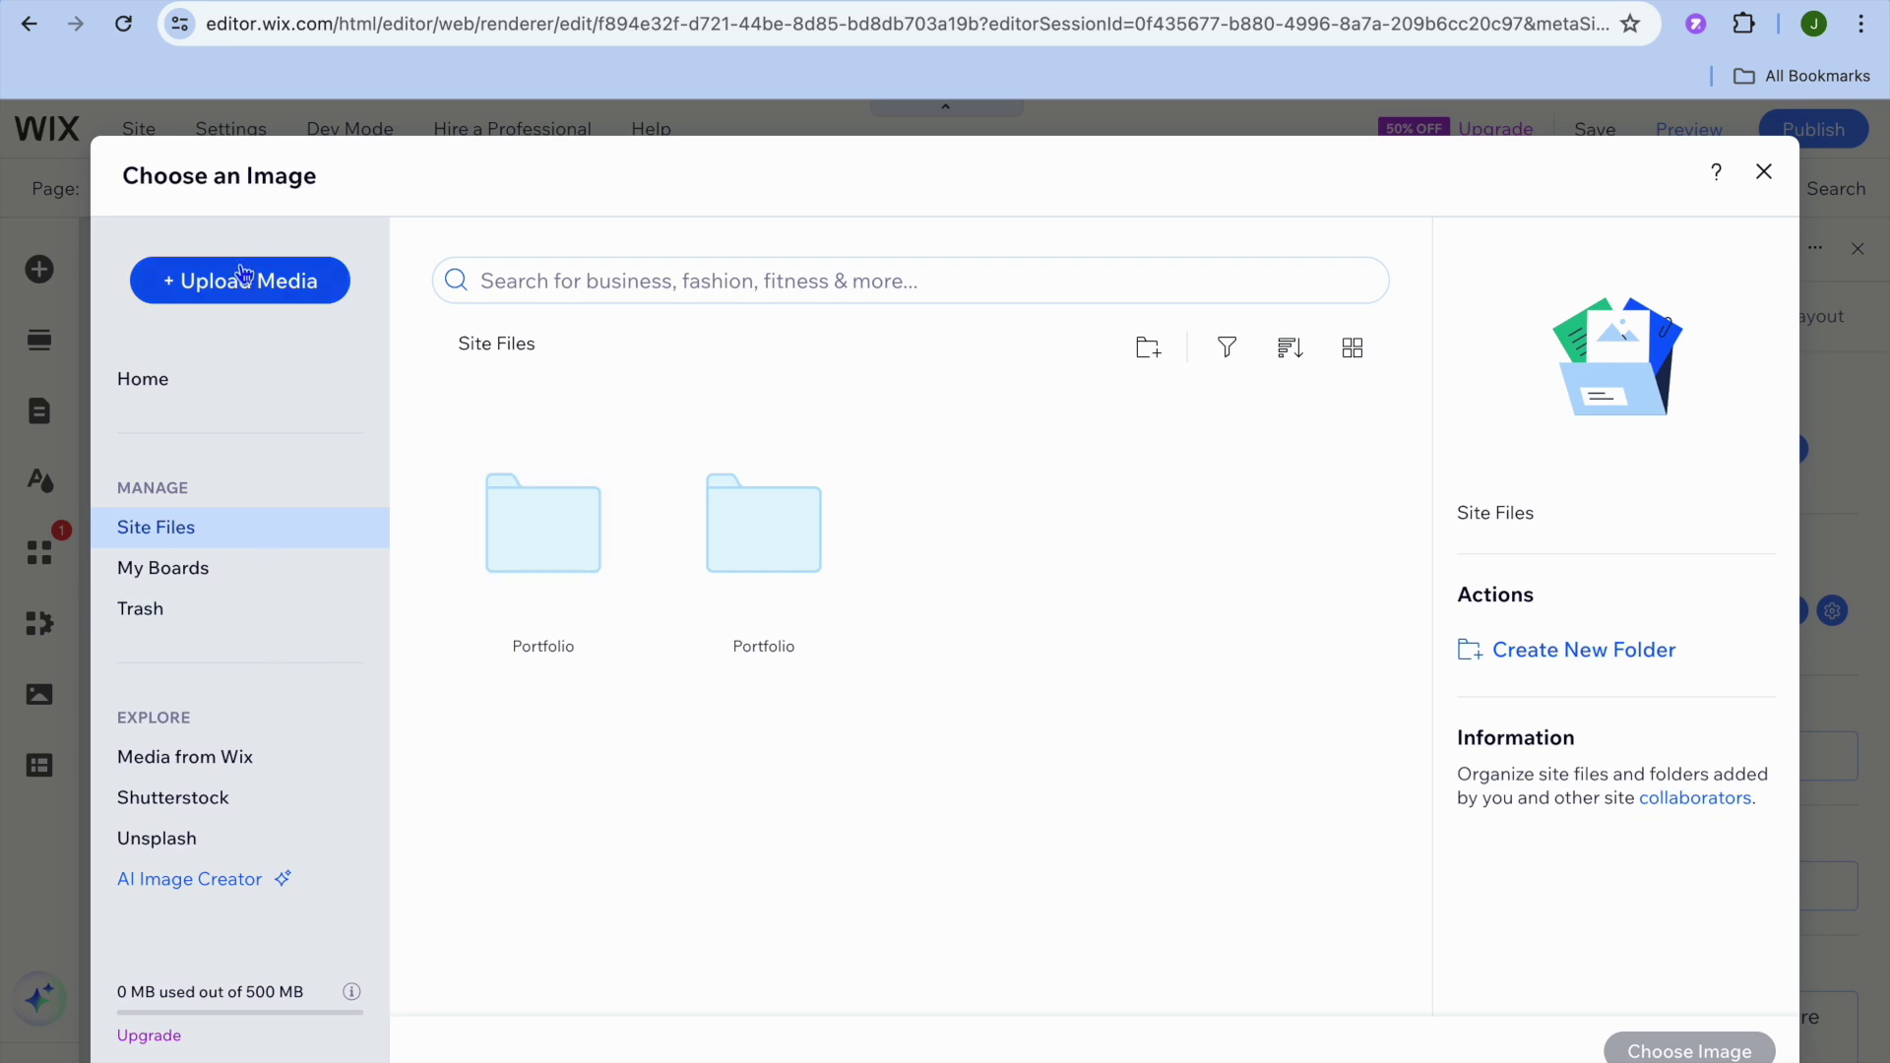
Step: Choose the smiling man in a beige T-shirt from Media from Wix as the intro portrait
left_click(262, 763)
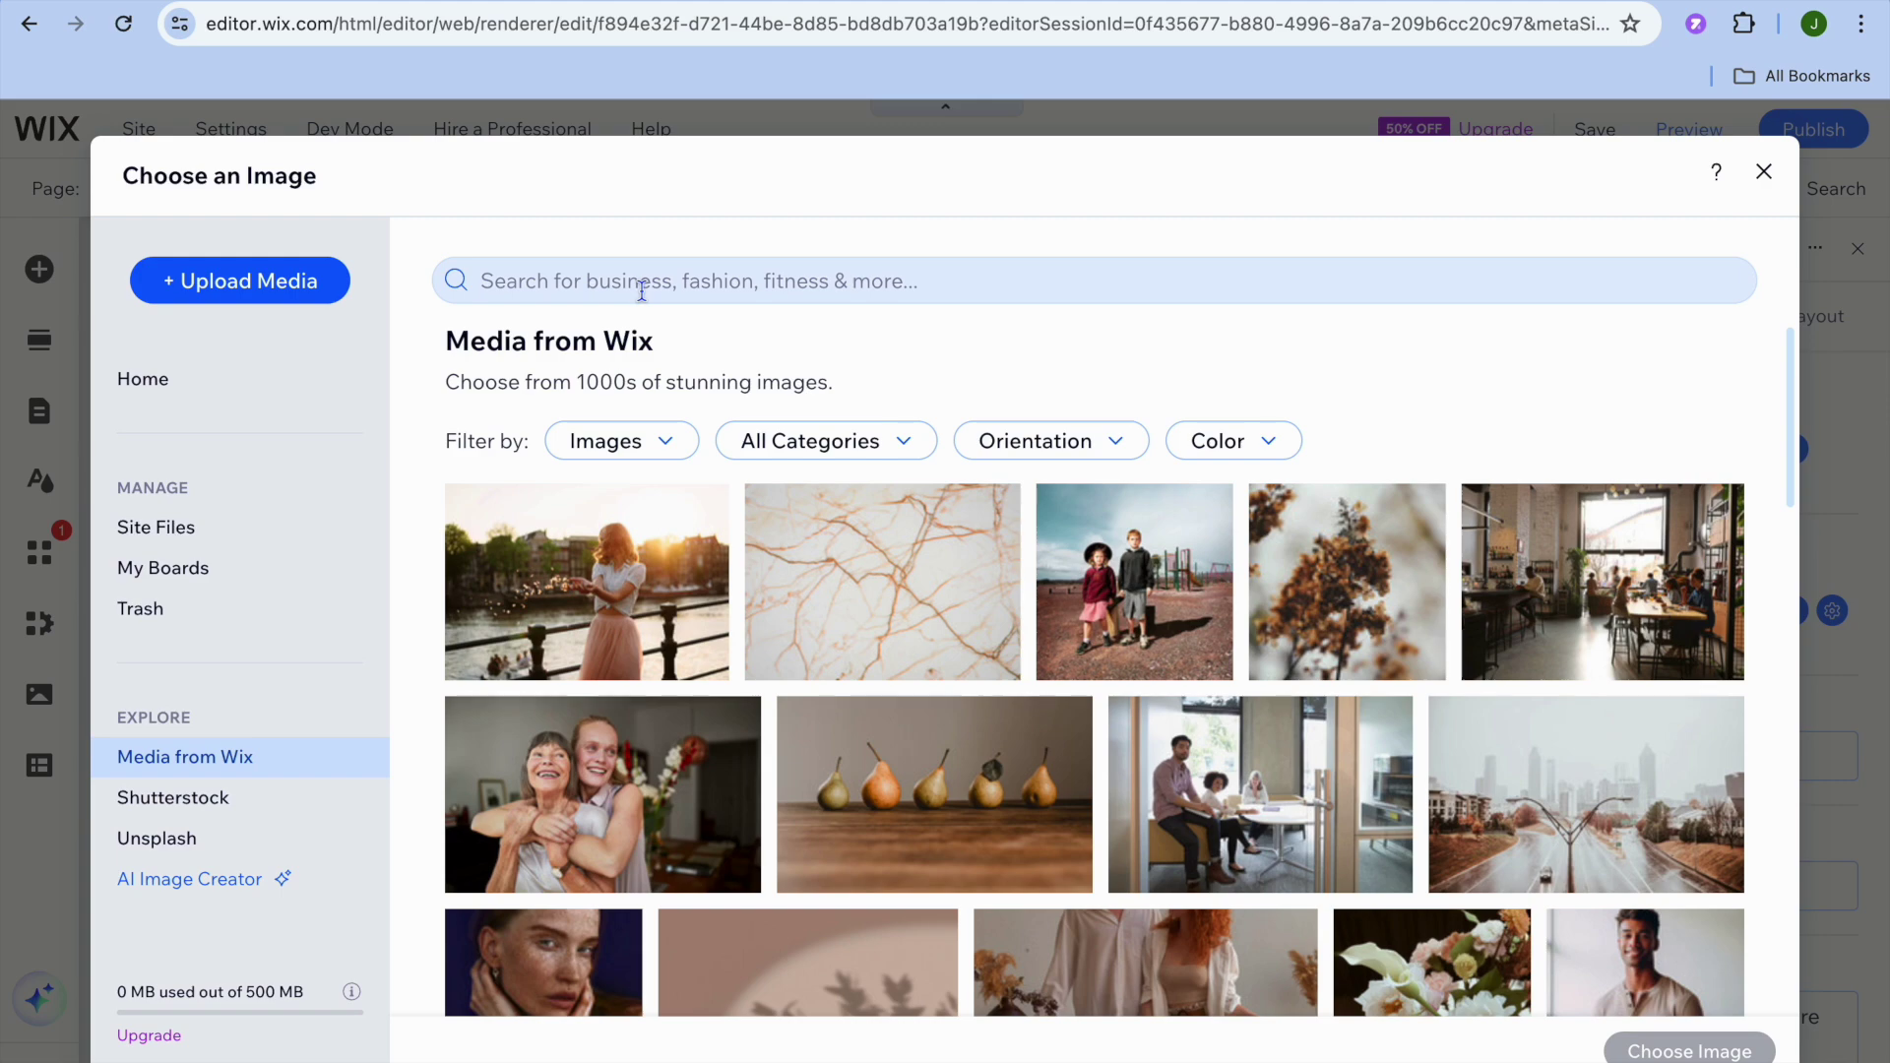
scroll(679, 640, "down", 7)
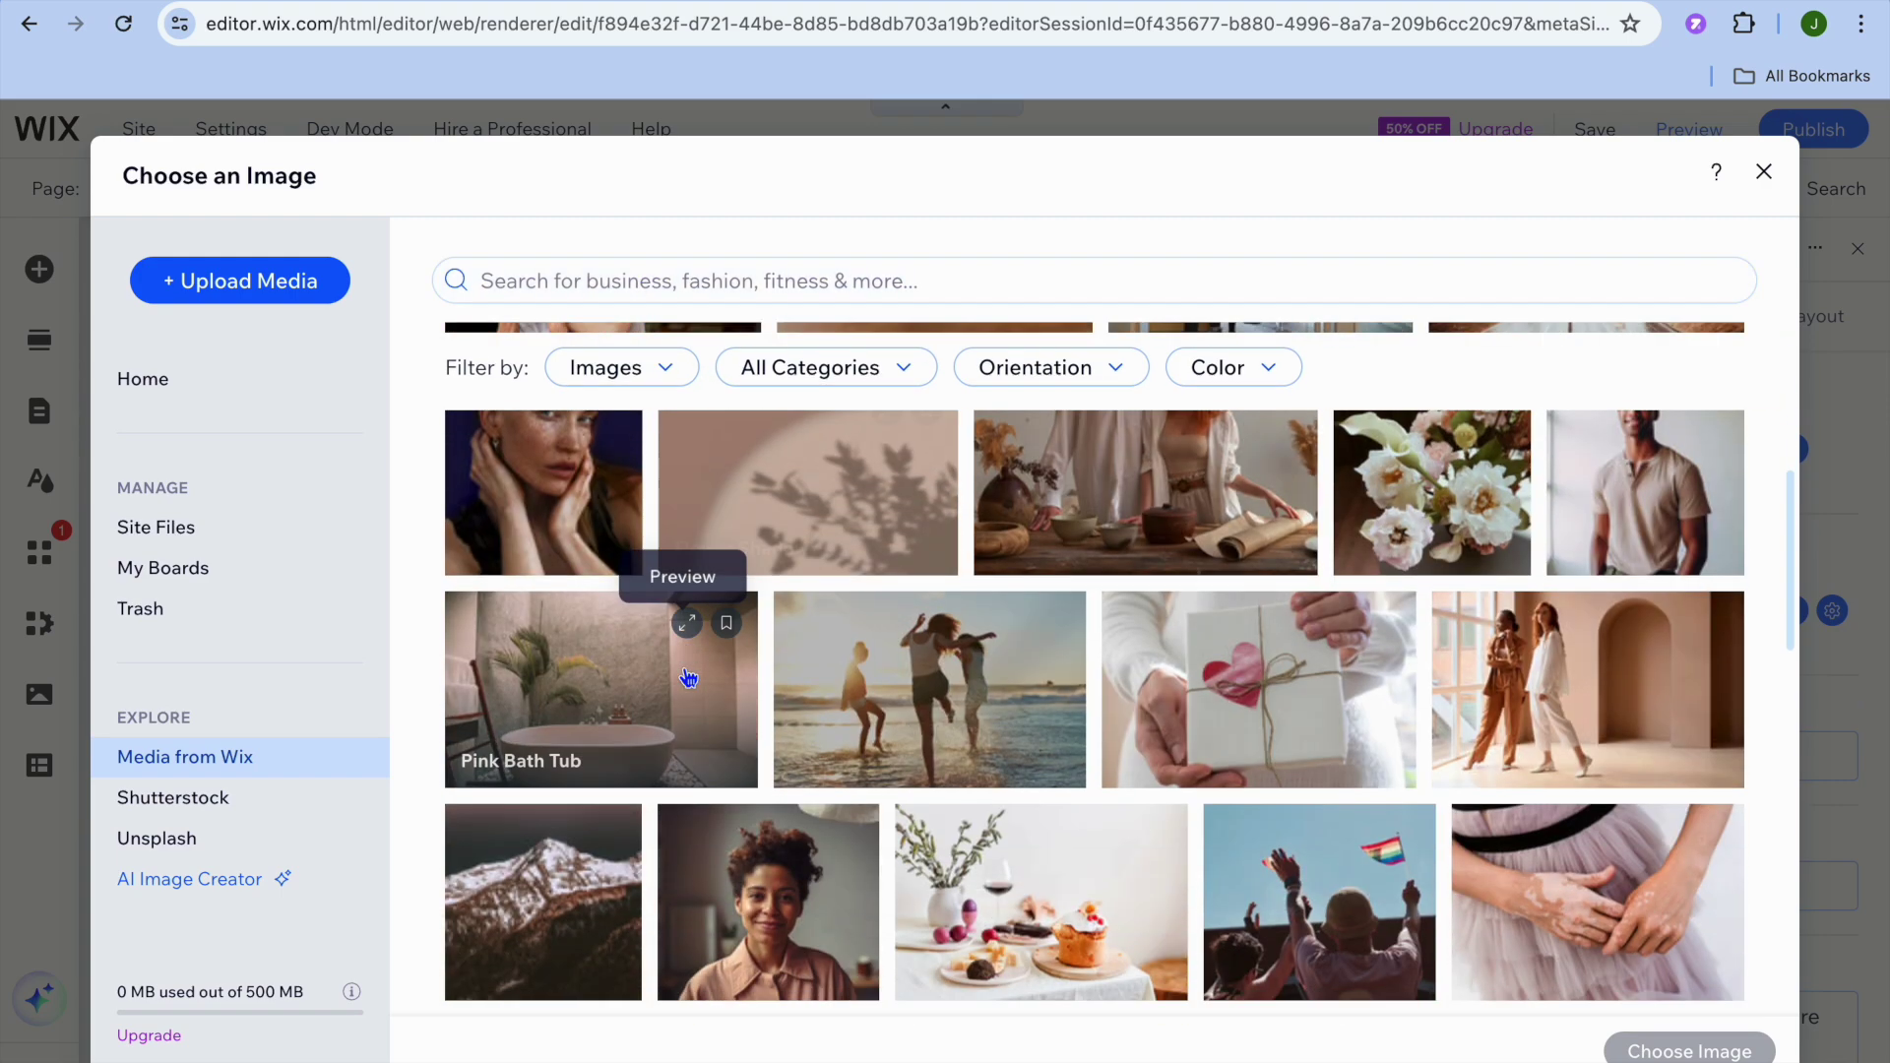
scroll(687, 679, "down", 4)
scroll(684, 669, "up", 3)
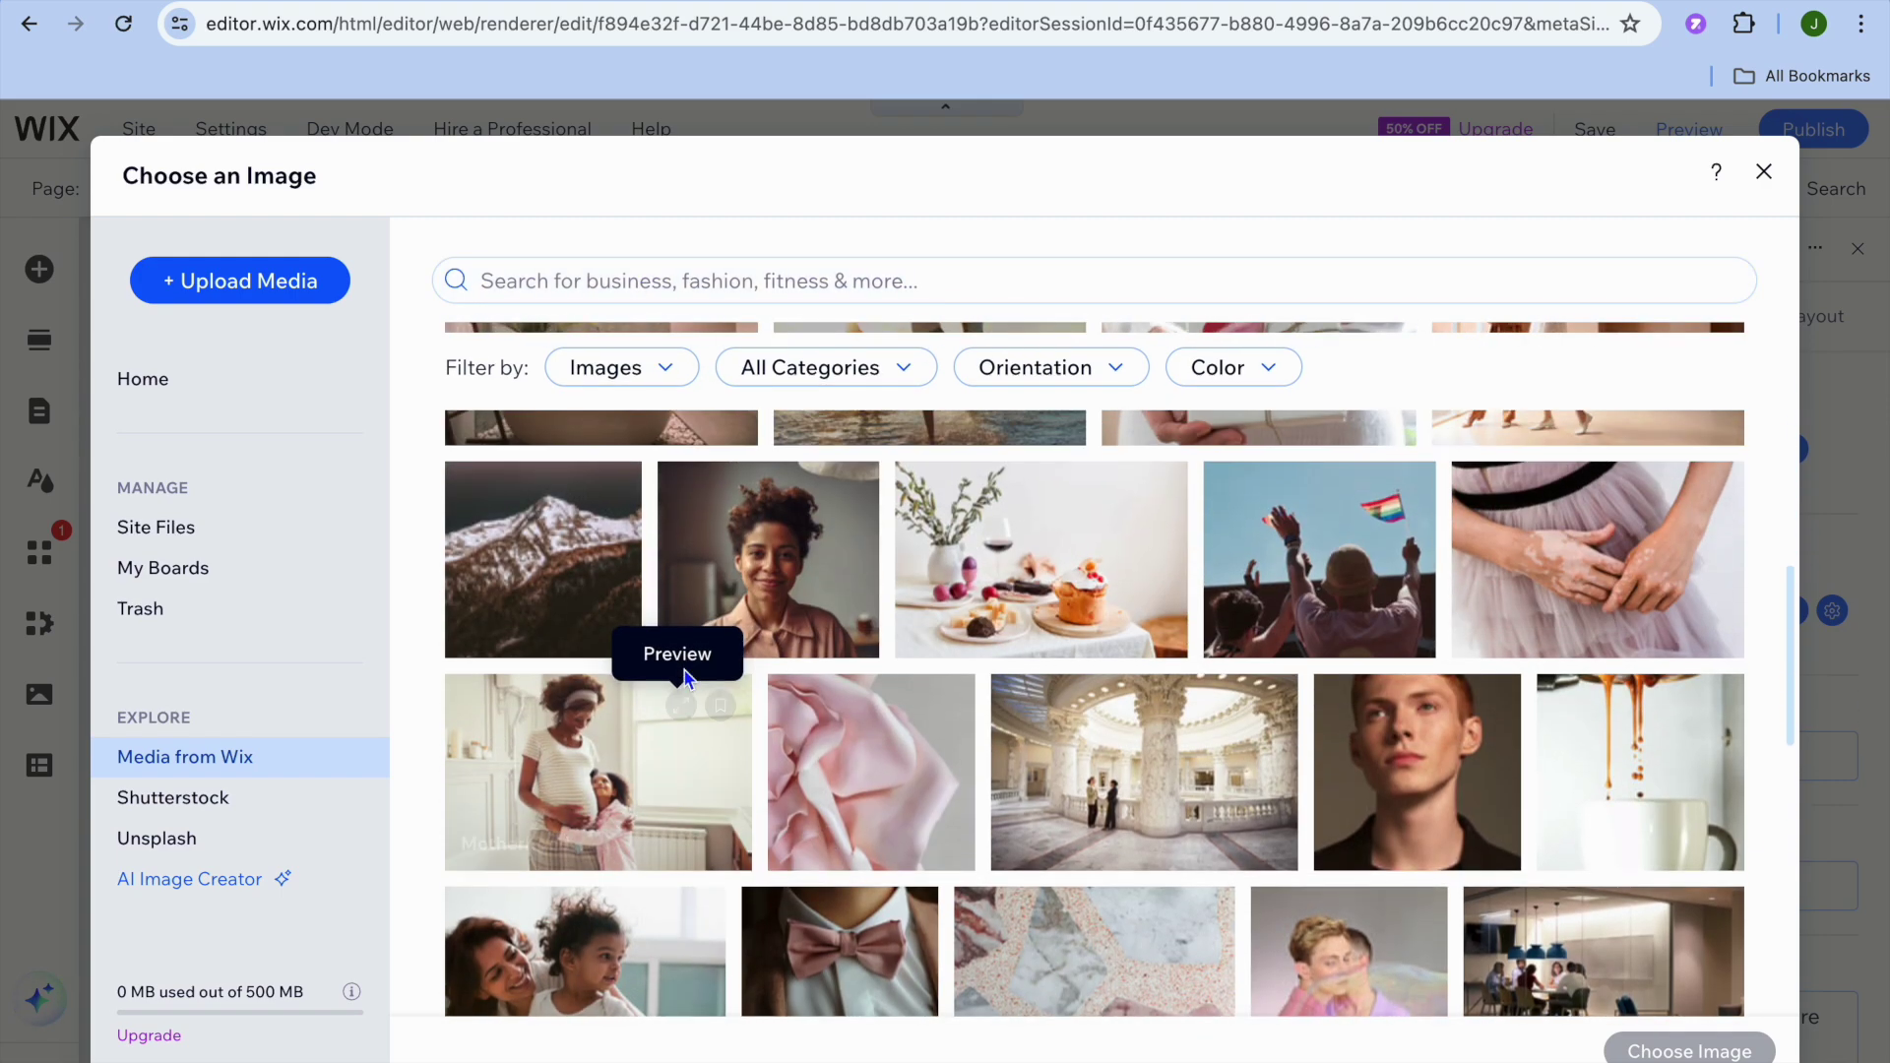
scroll(749, 616, "up", 6)
scroll(753, 603, "down", 2)
scroll(753, 611, "down", 2)
scroll(748, 690, "up", 4)
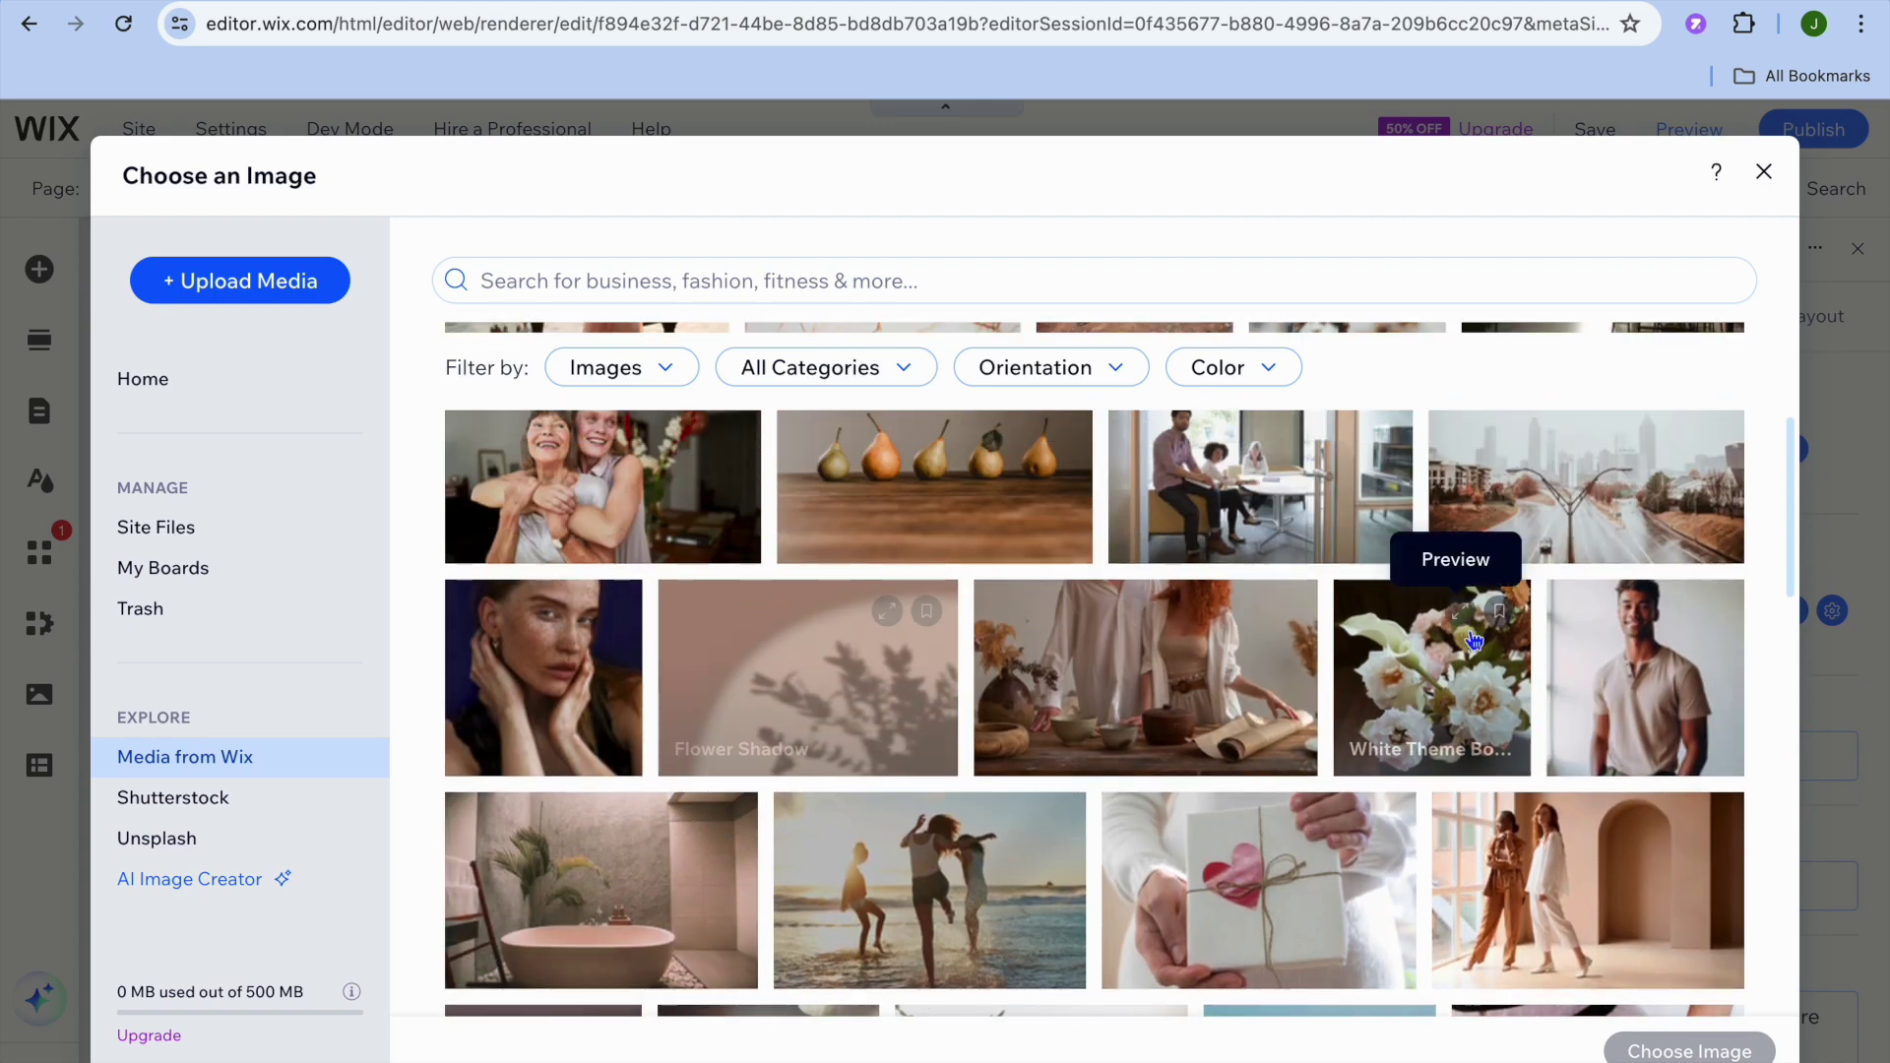
left_click(1632, 662)
left_click(1680, 1051)
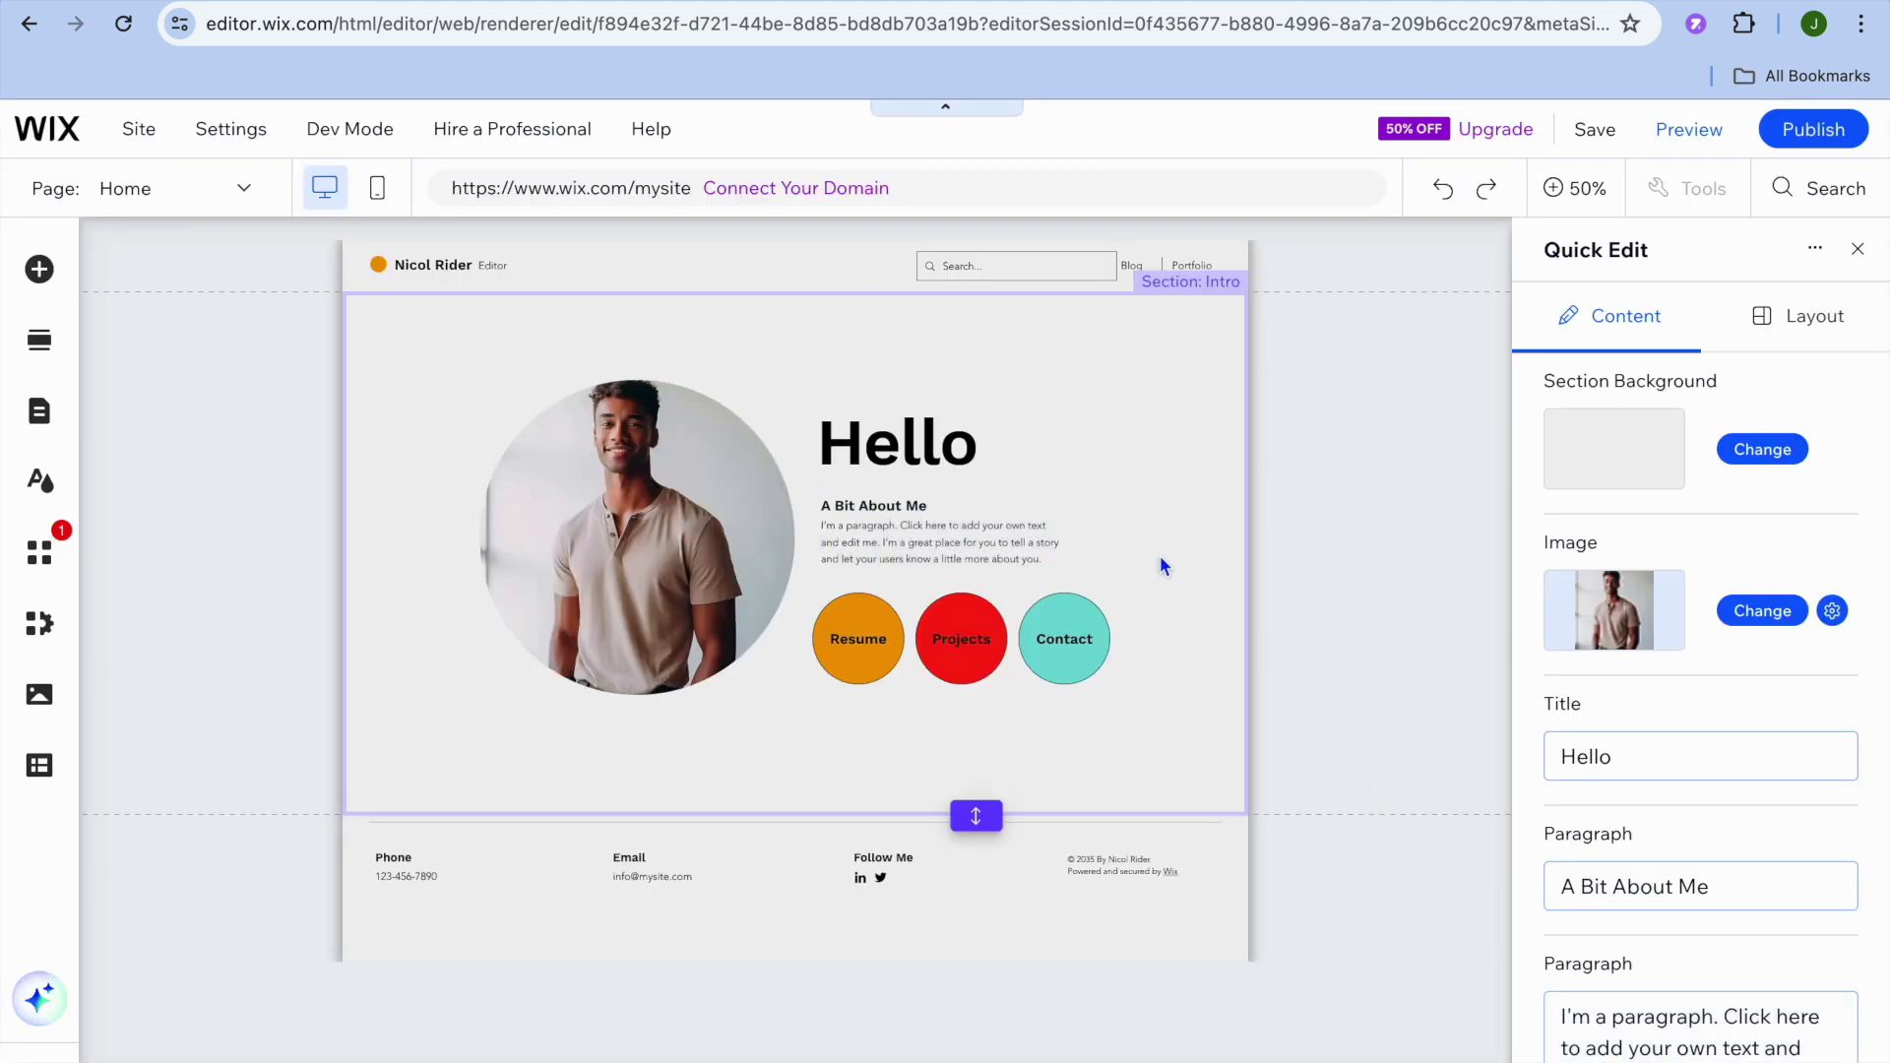
Step: Review the A Bit About Me and intro paragraph texts, then close the Quick Edit panel
left_click(1604, 898)
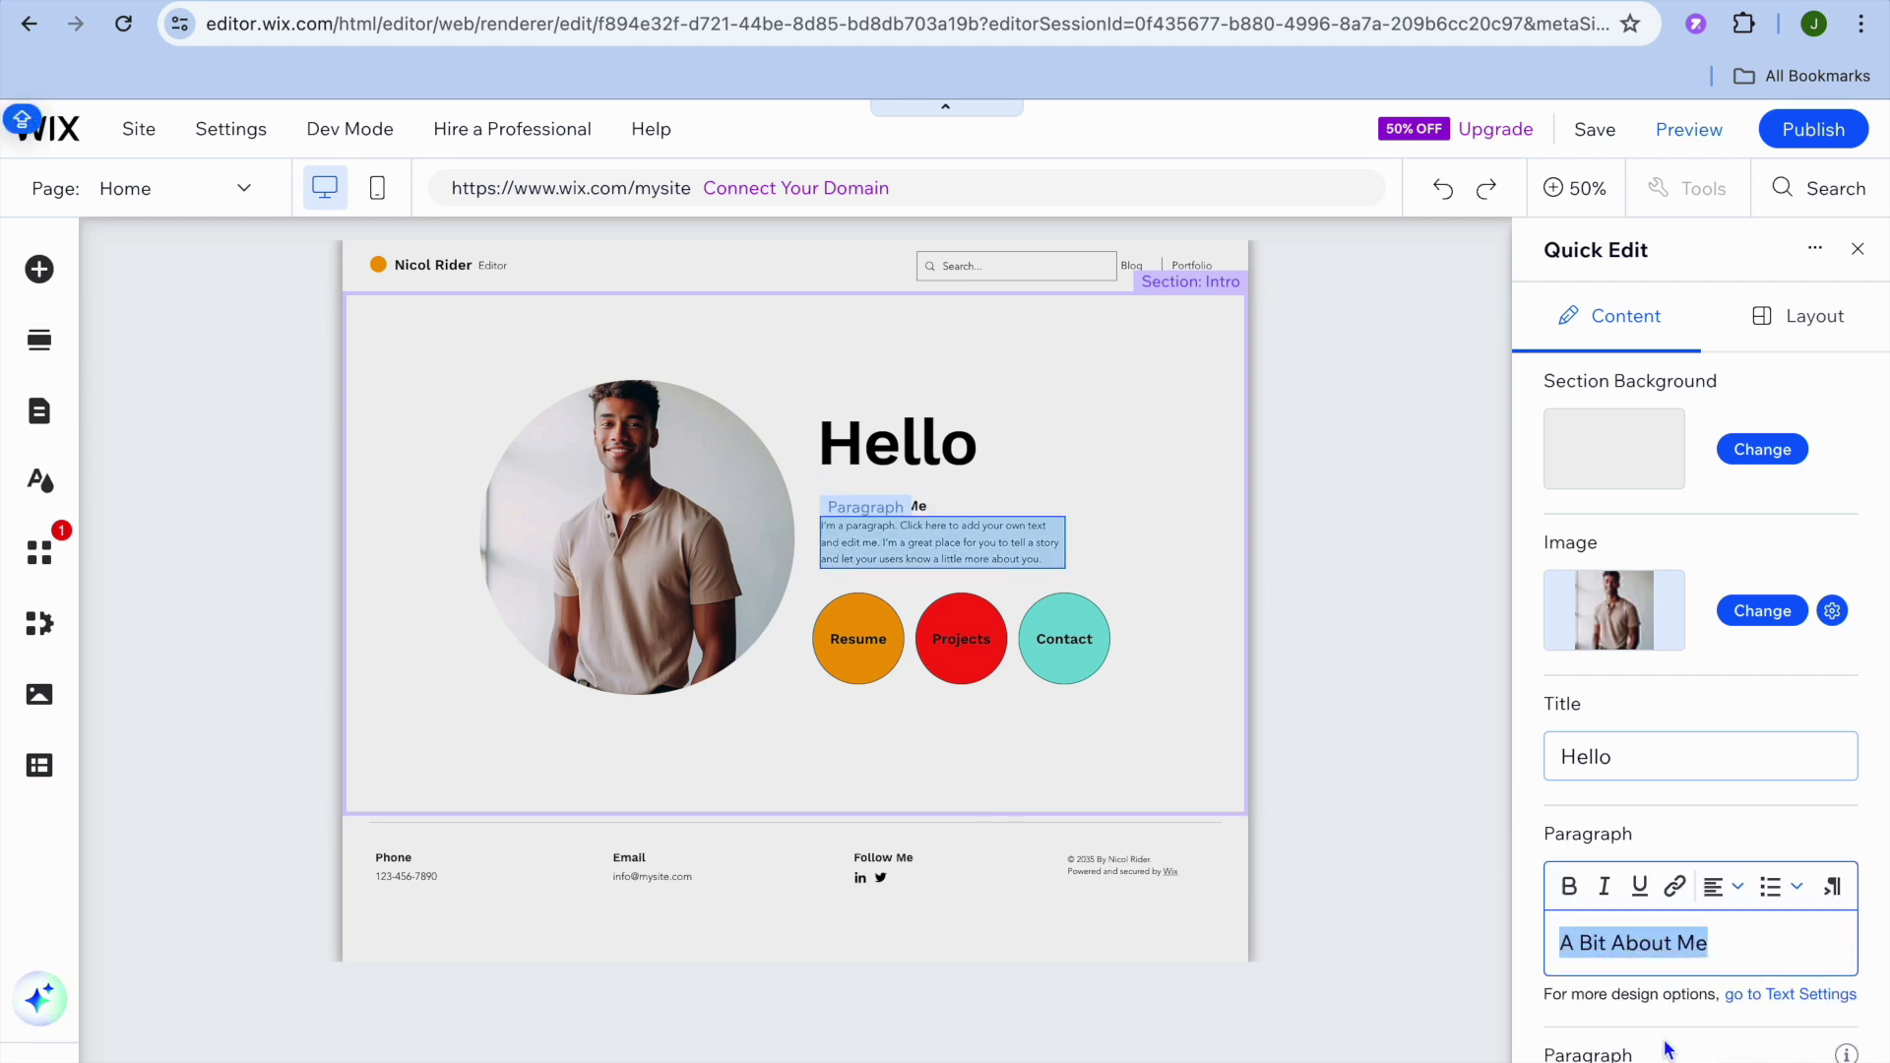
scroll(1667, 1051, "down", 3)
left_click(1640, 830)
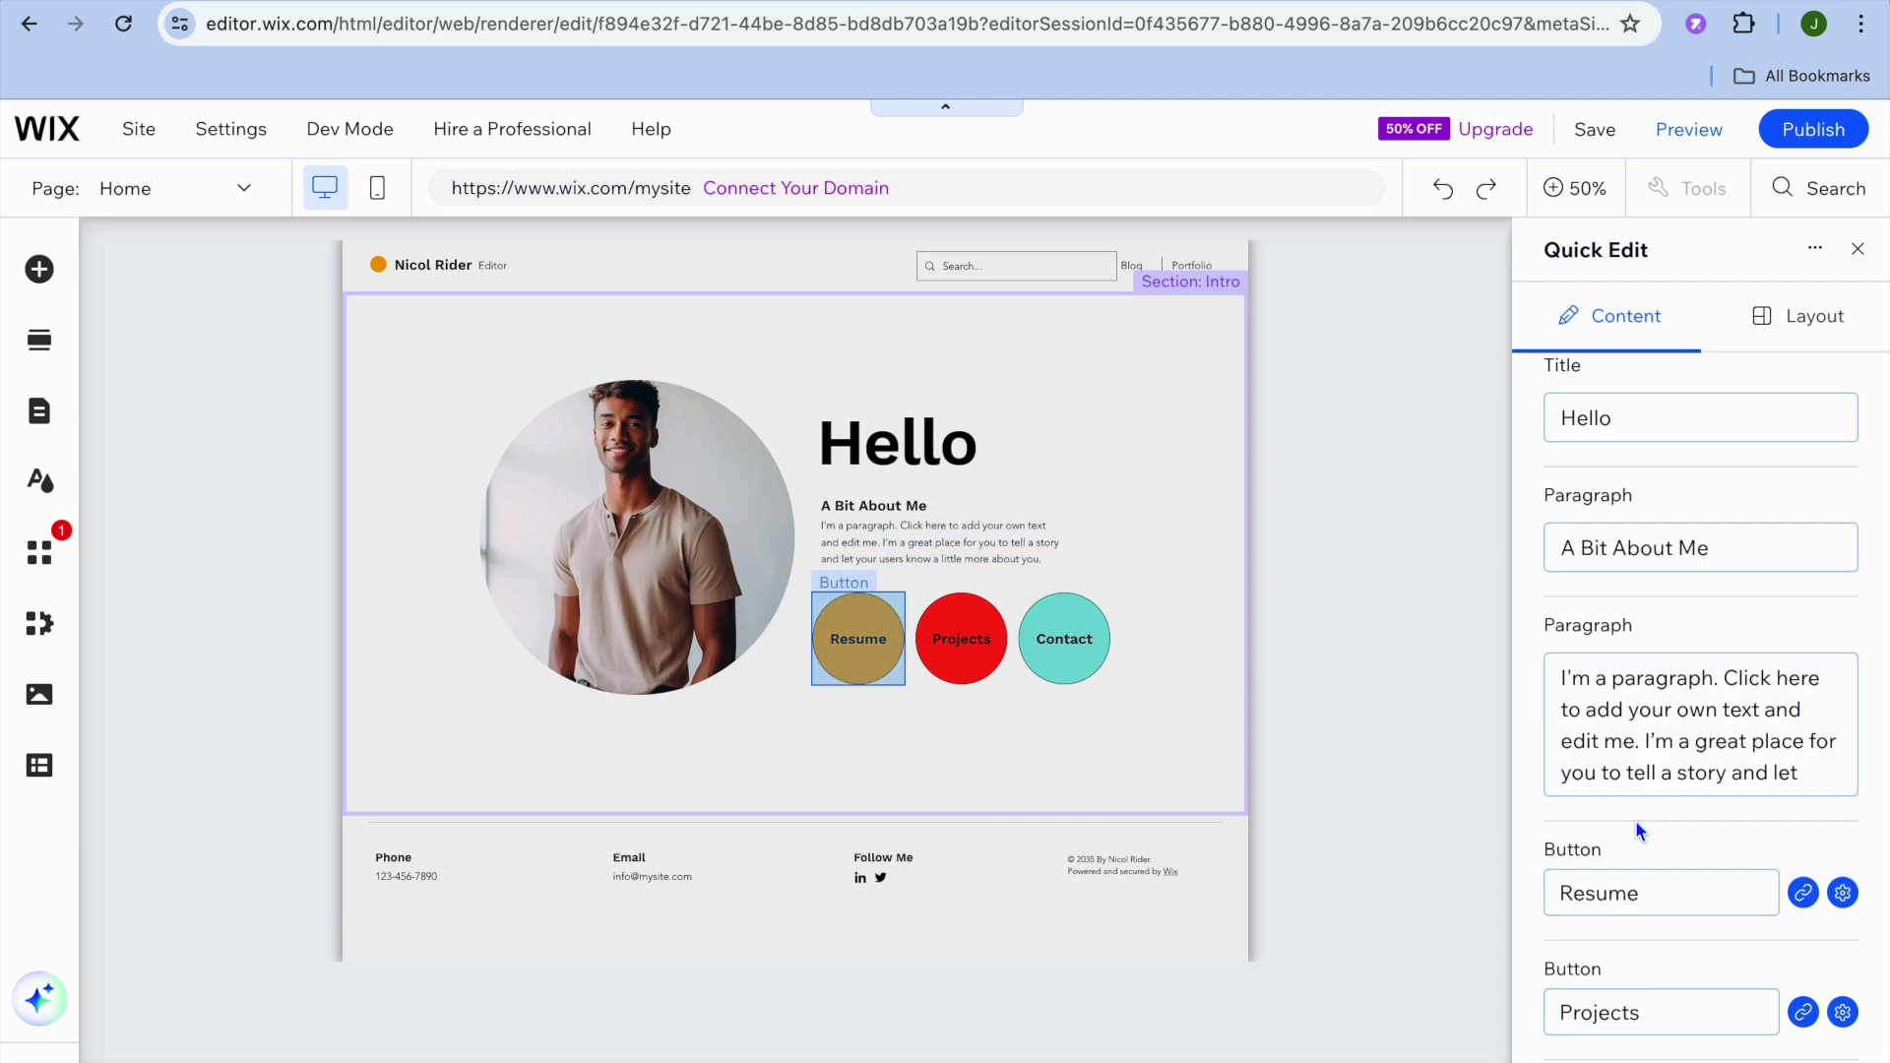
left_click(1637, 785)
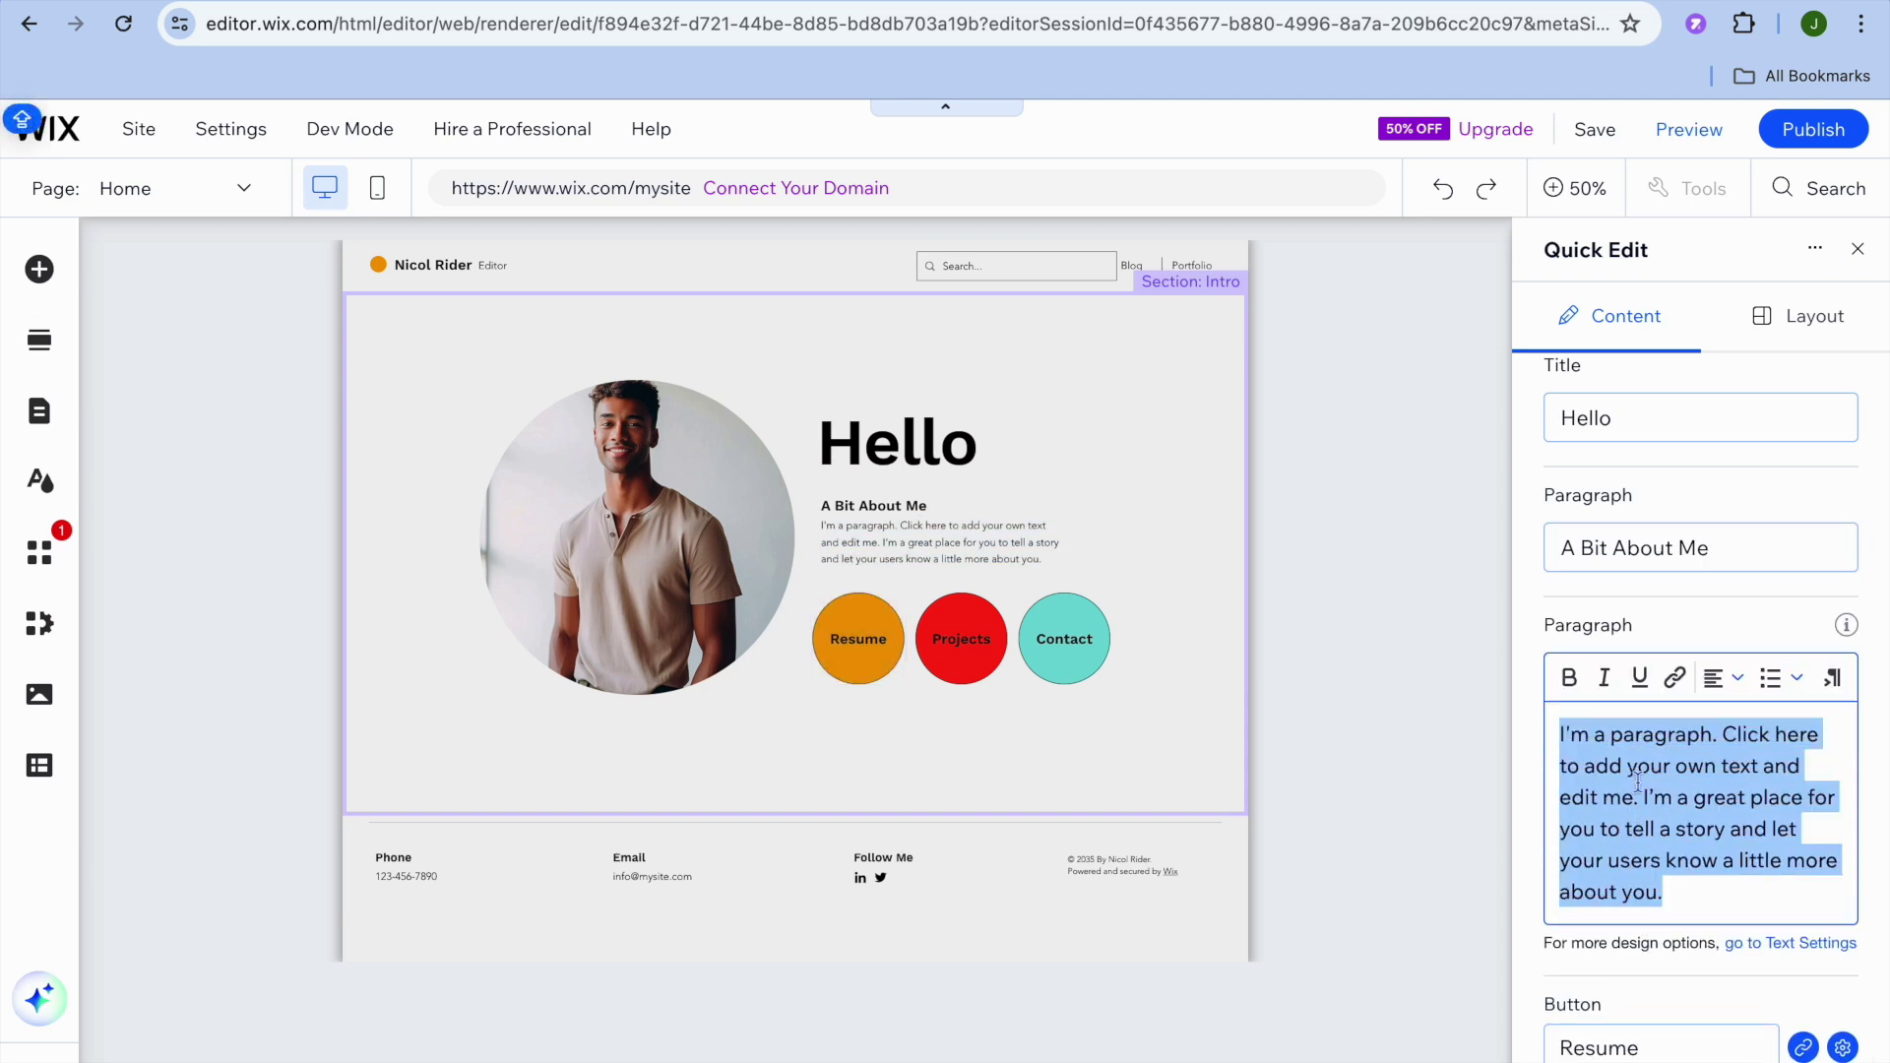
left_click(1858, 249)
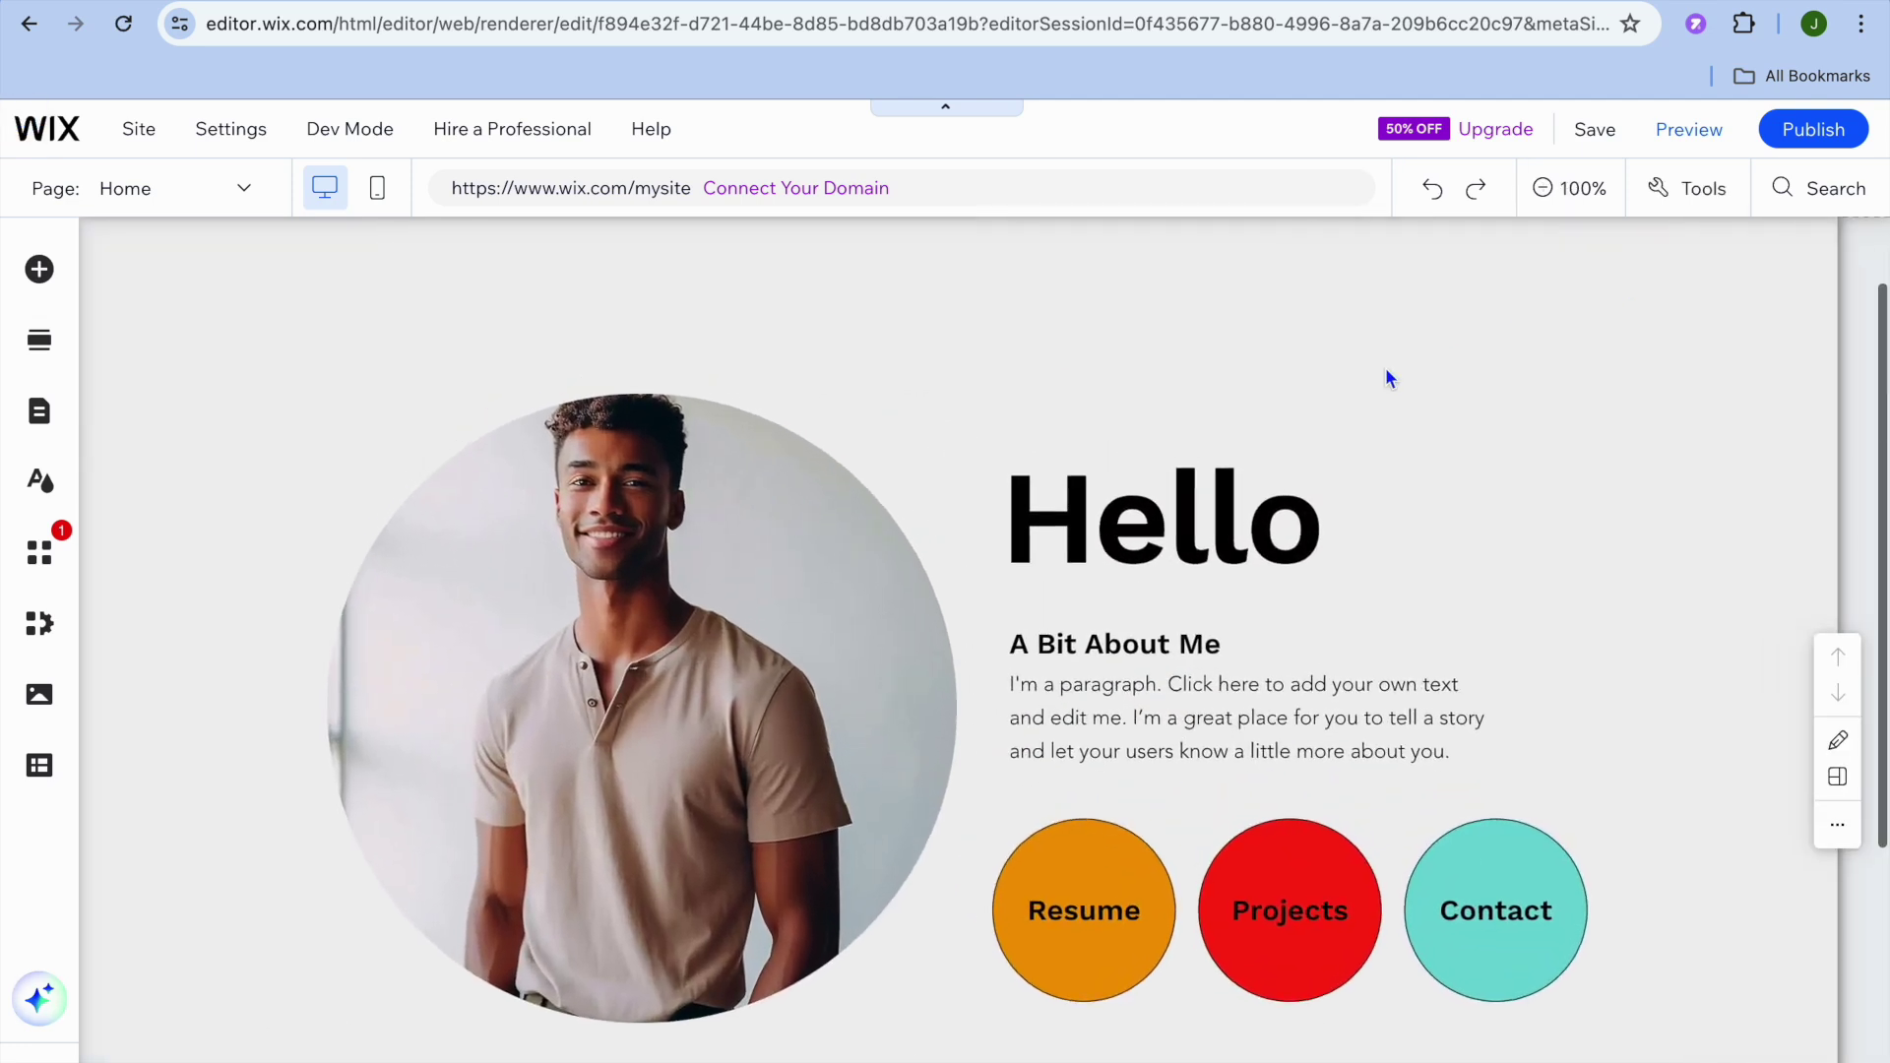
scroll(1212, 458, "up", 1)
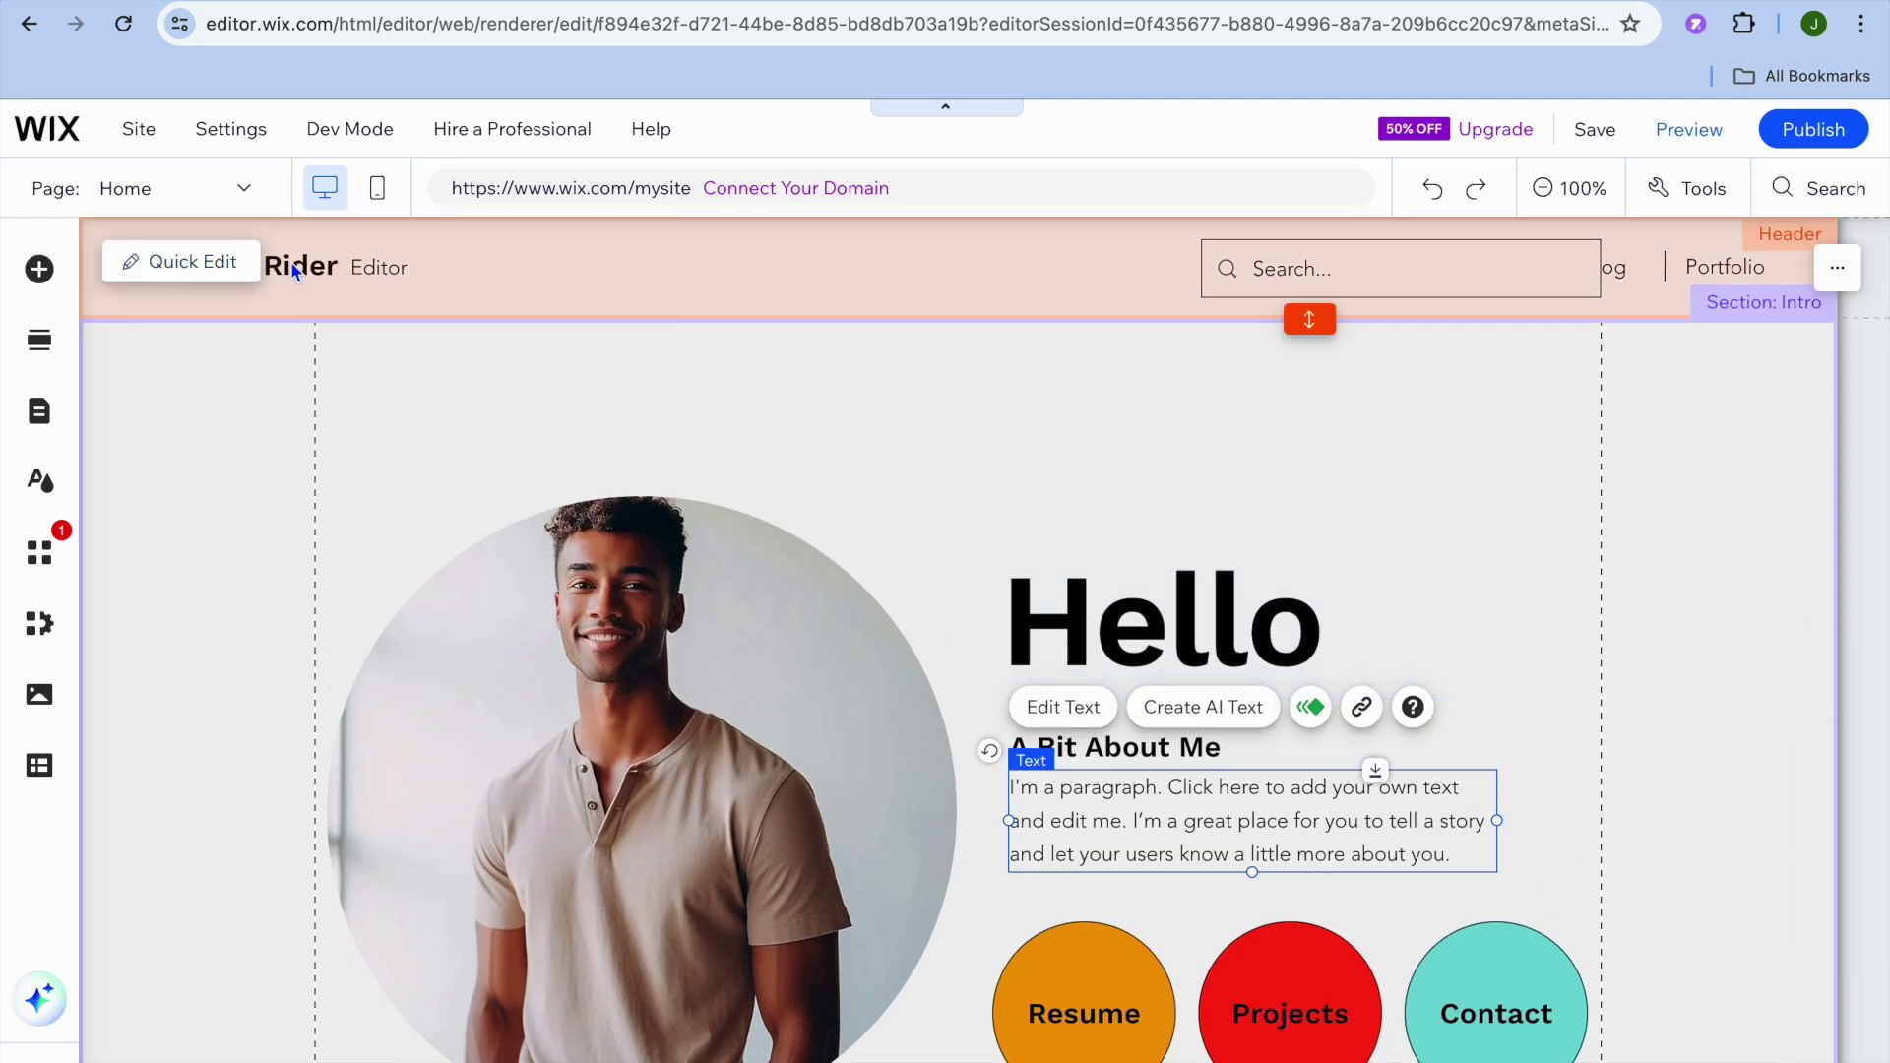
Step: Replace the template's header name with JASON TEST in Quick Edit, then return to full view
left_click(183, 260)
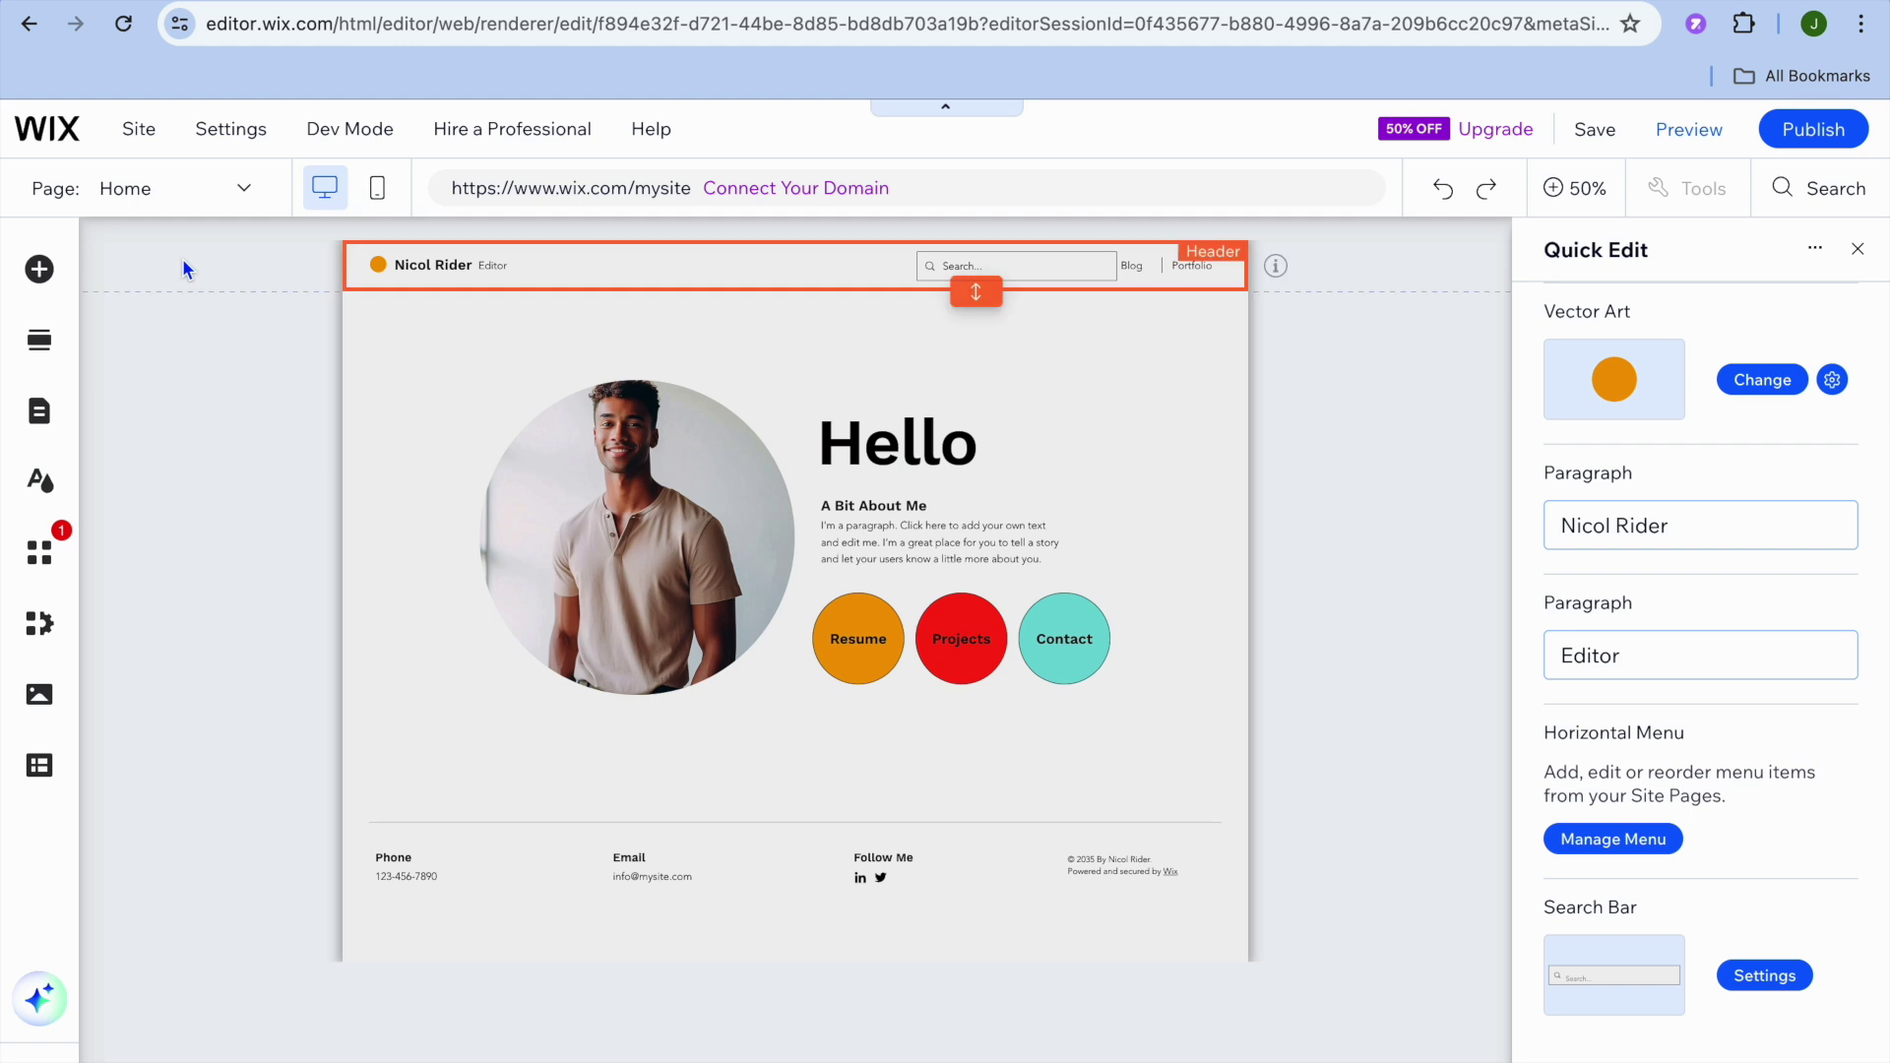
left_click(1673, 528)
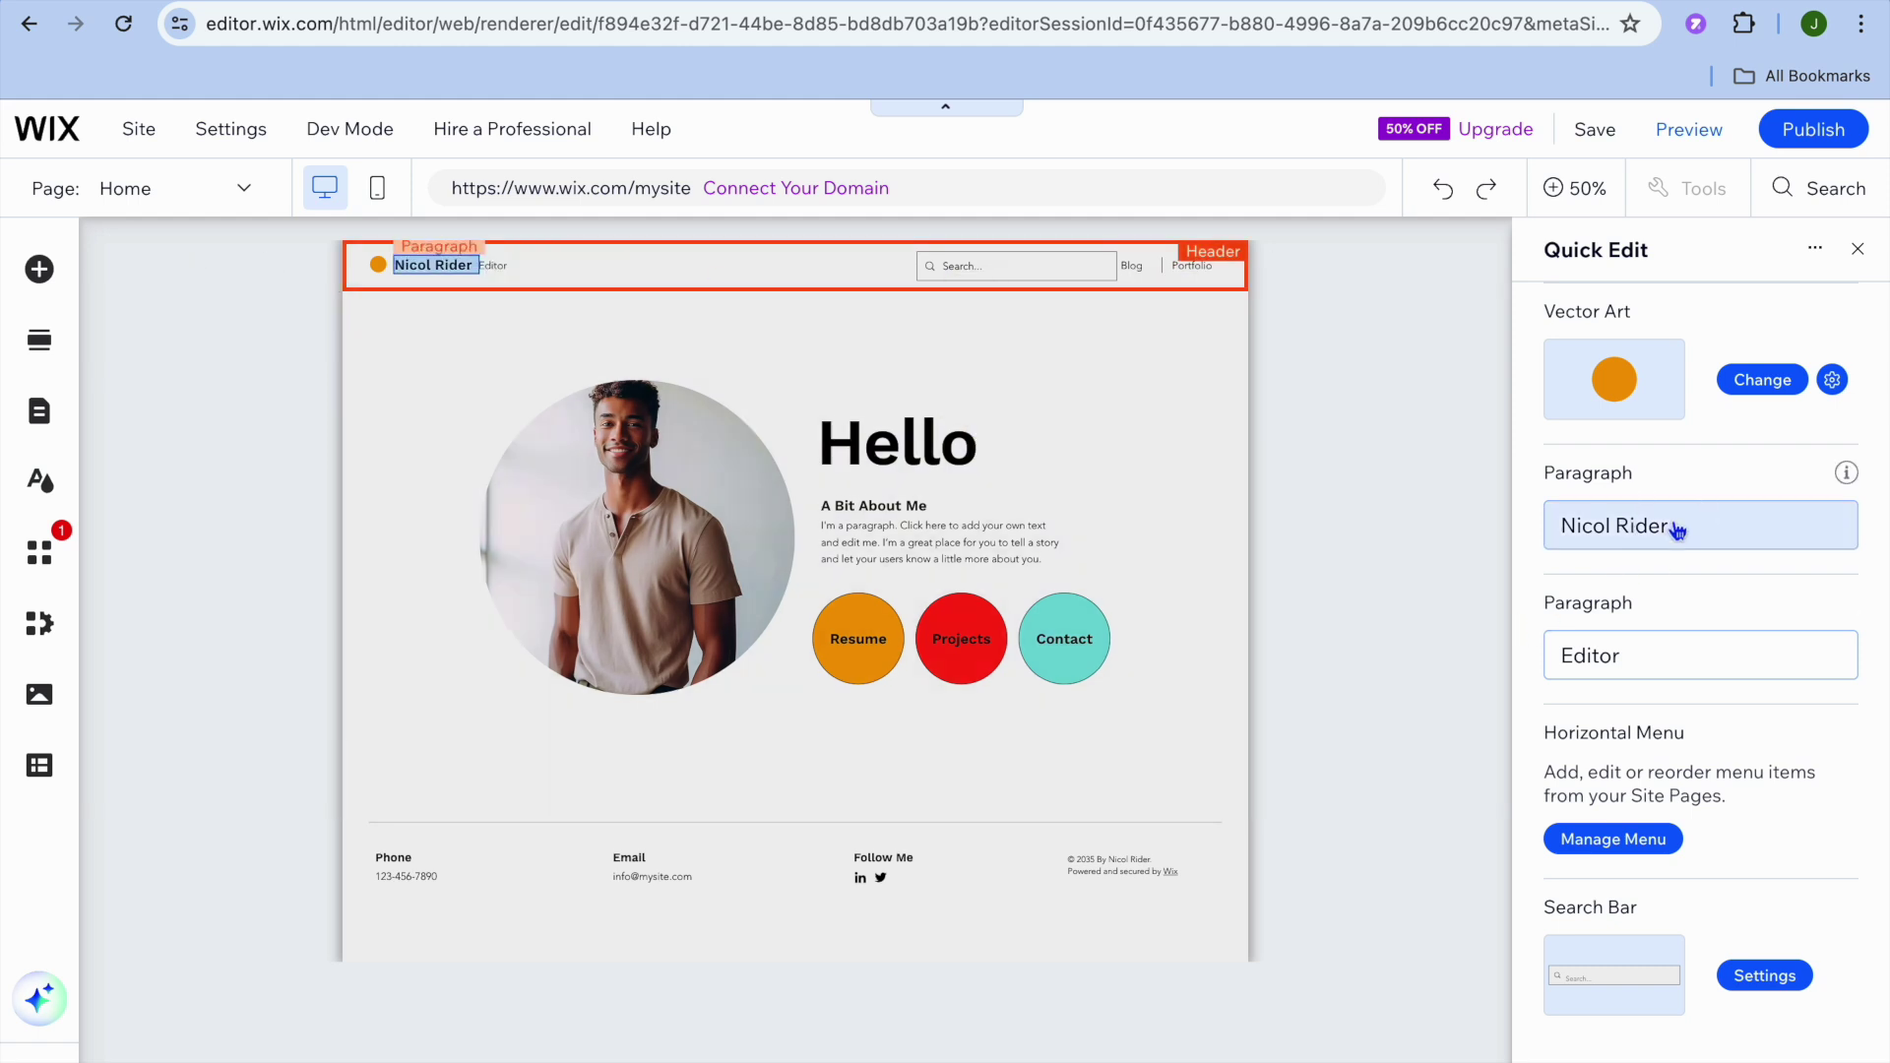
type("JASON")
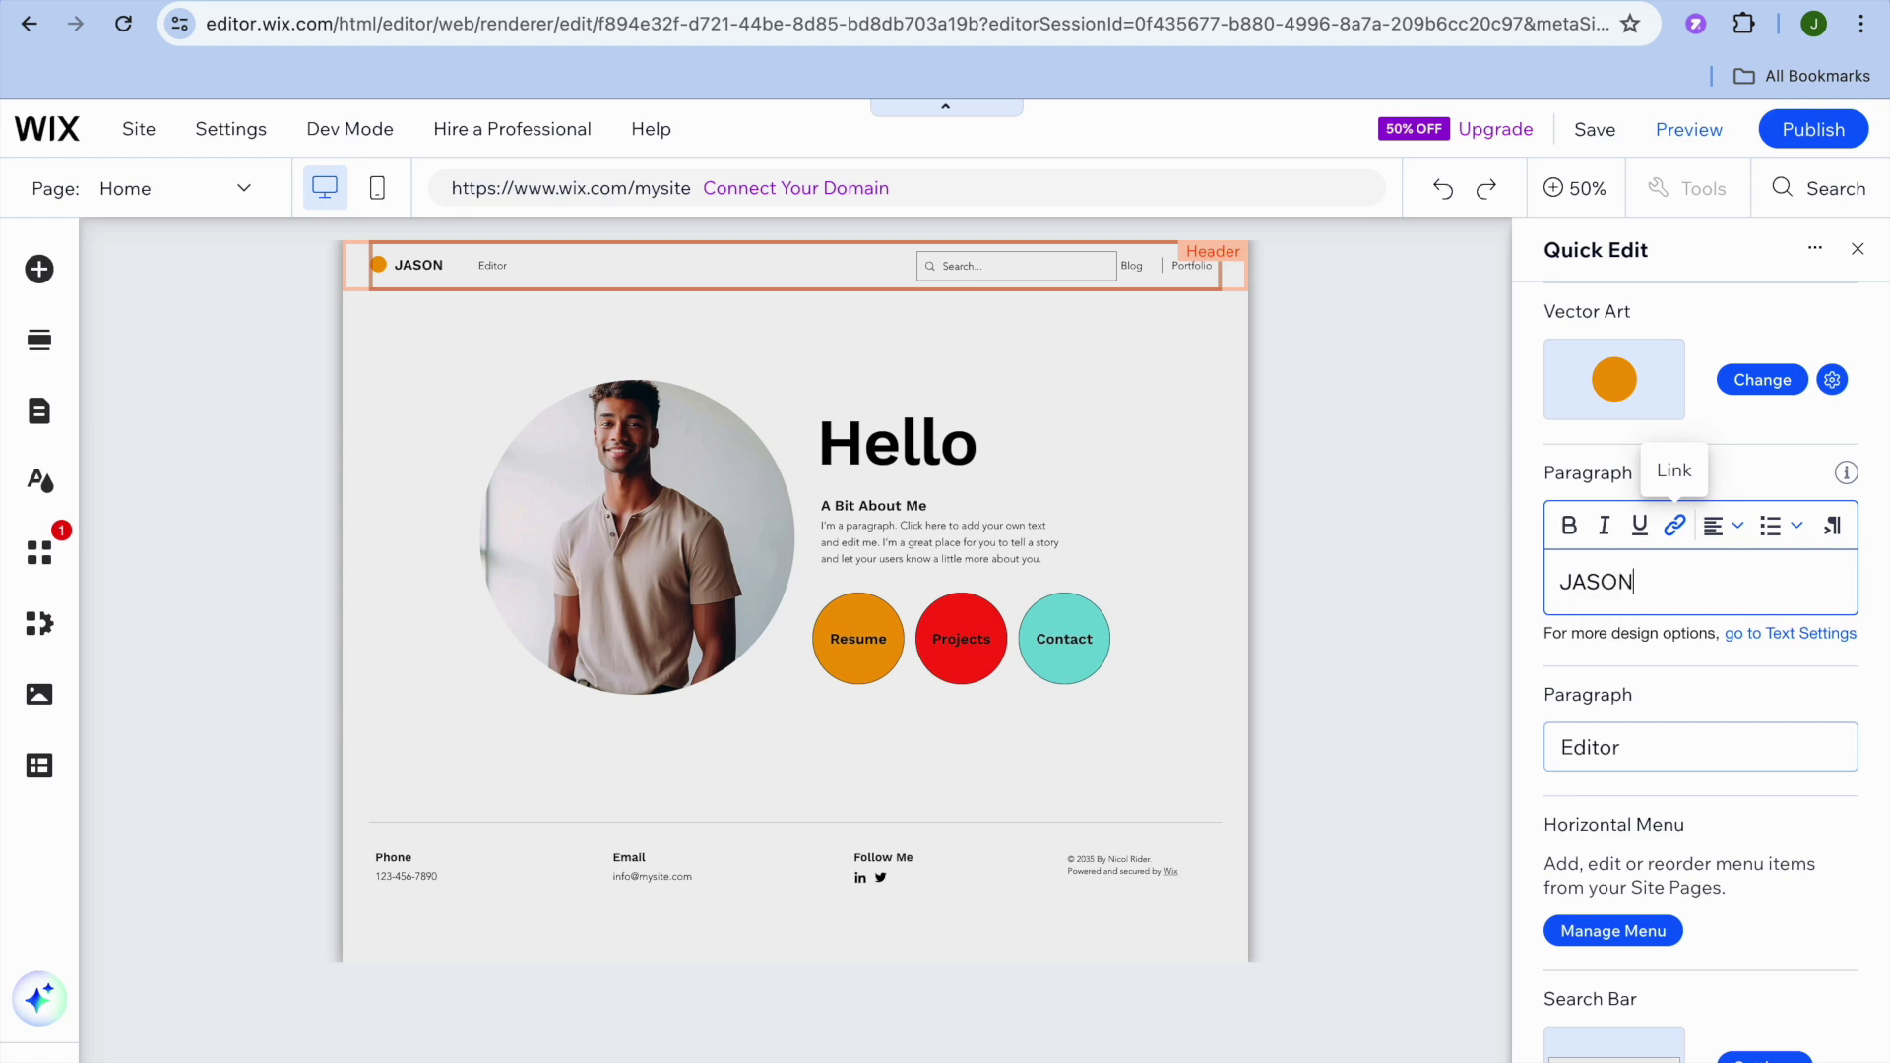
type(" TEST")
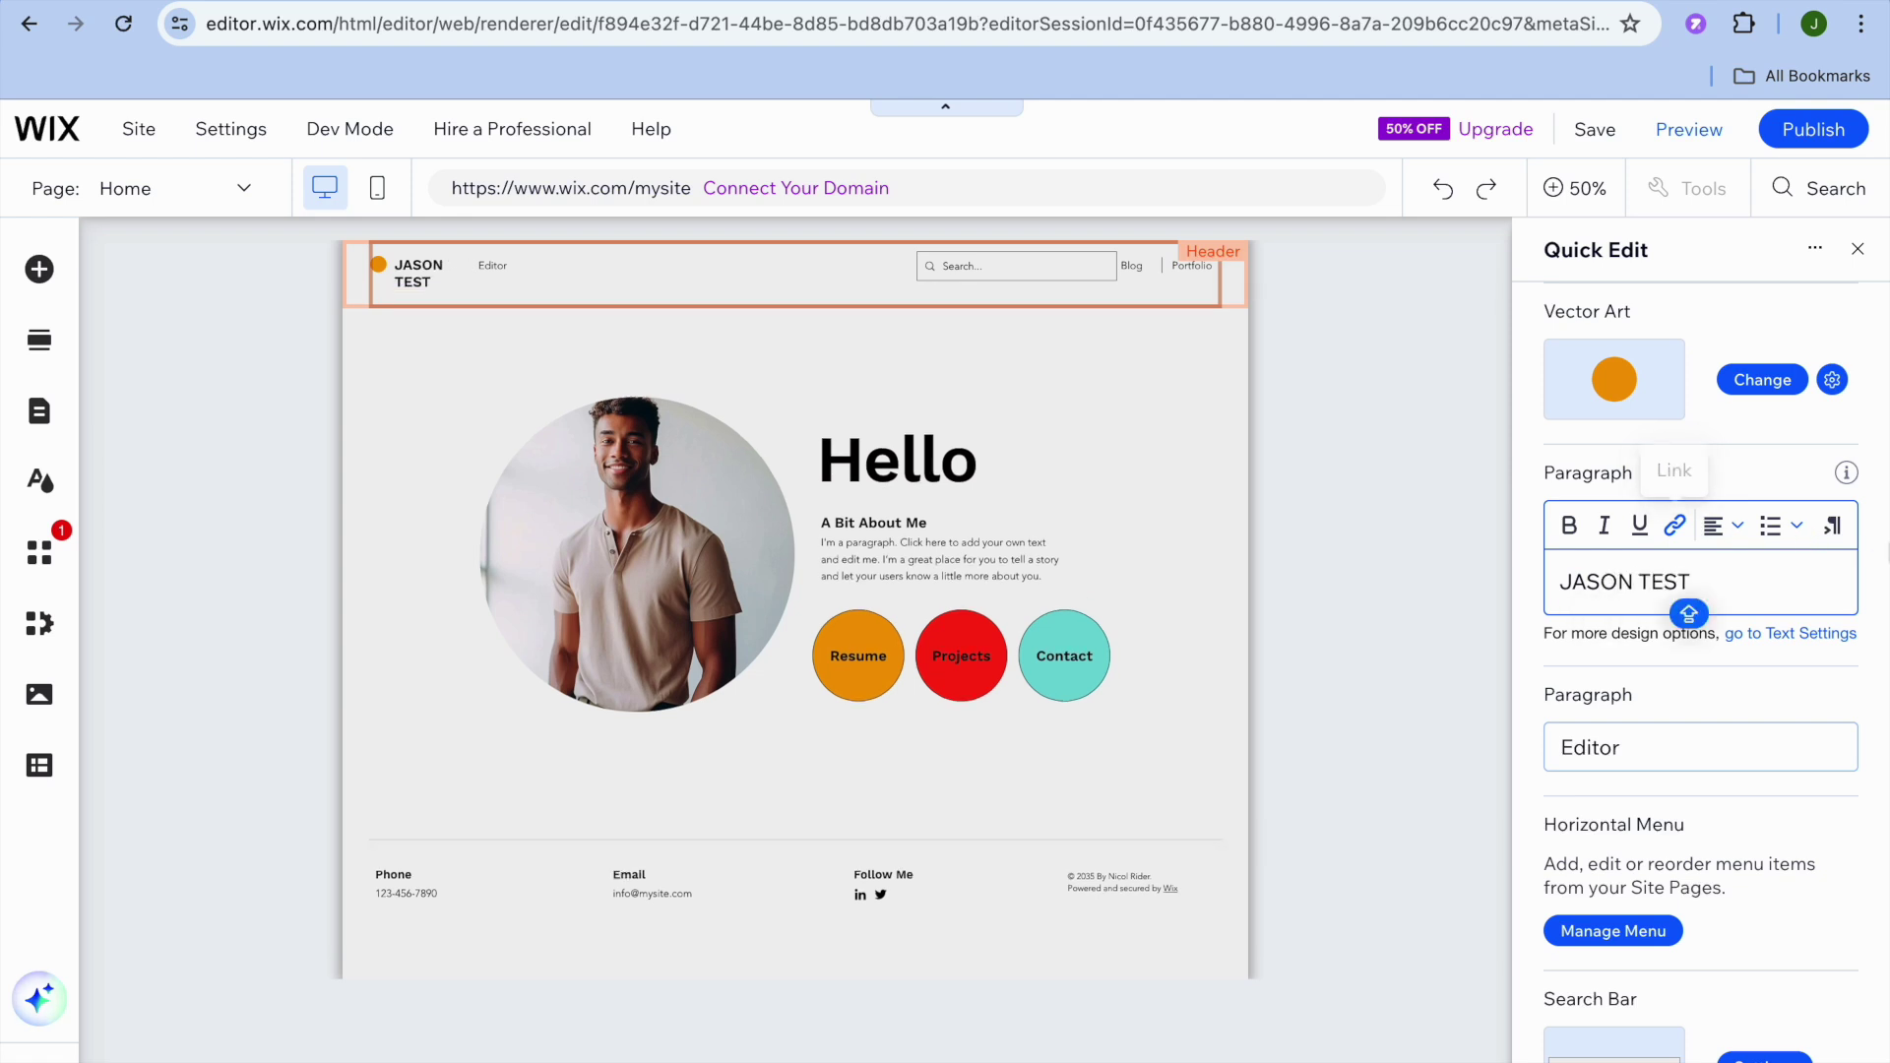
left_click(1658, 759)
left_click(1634, 656)
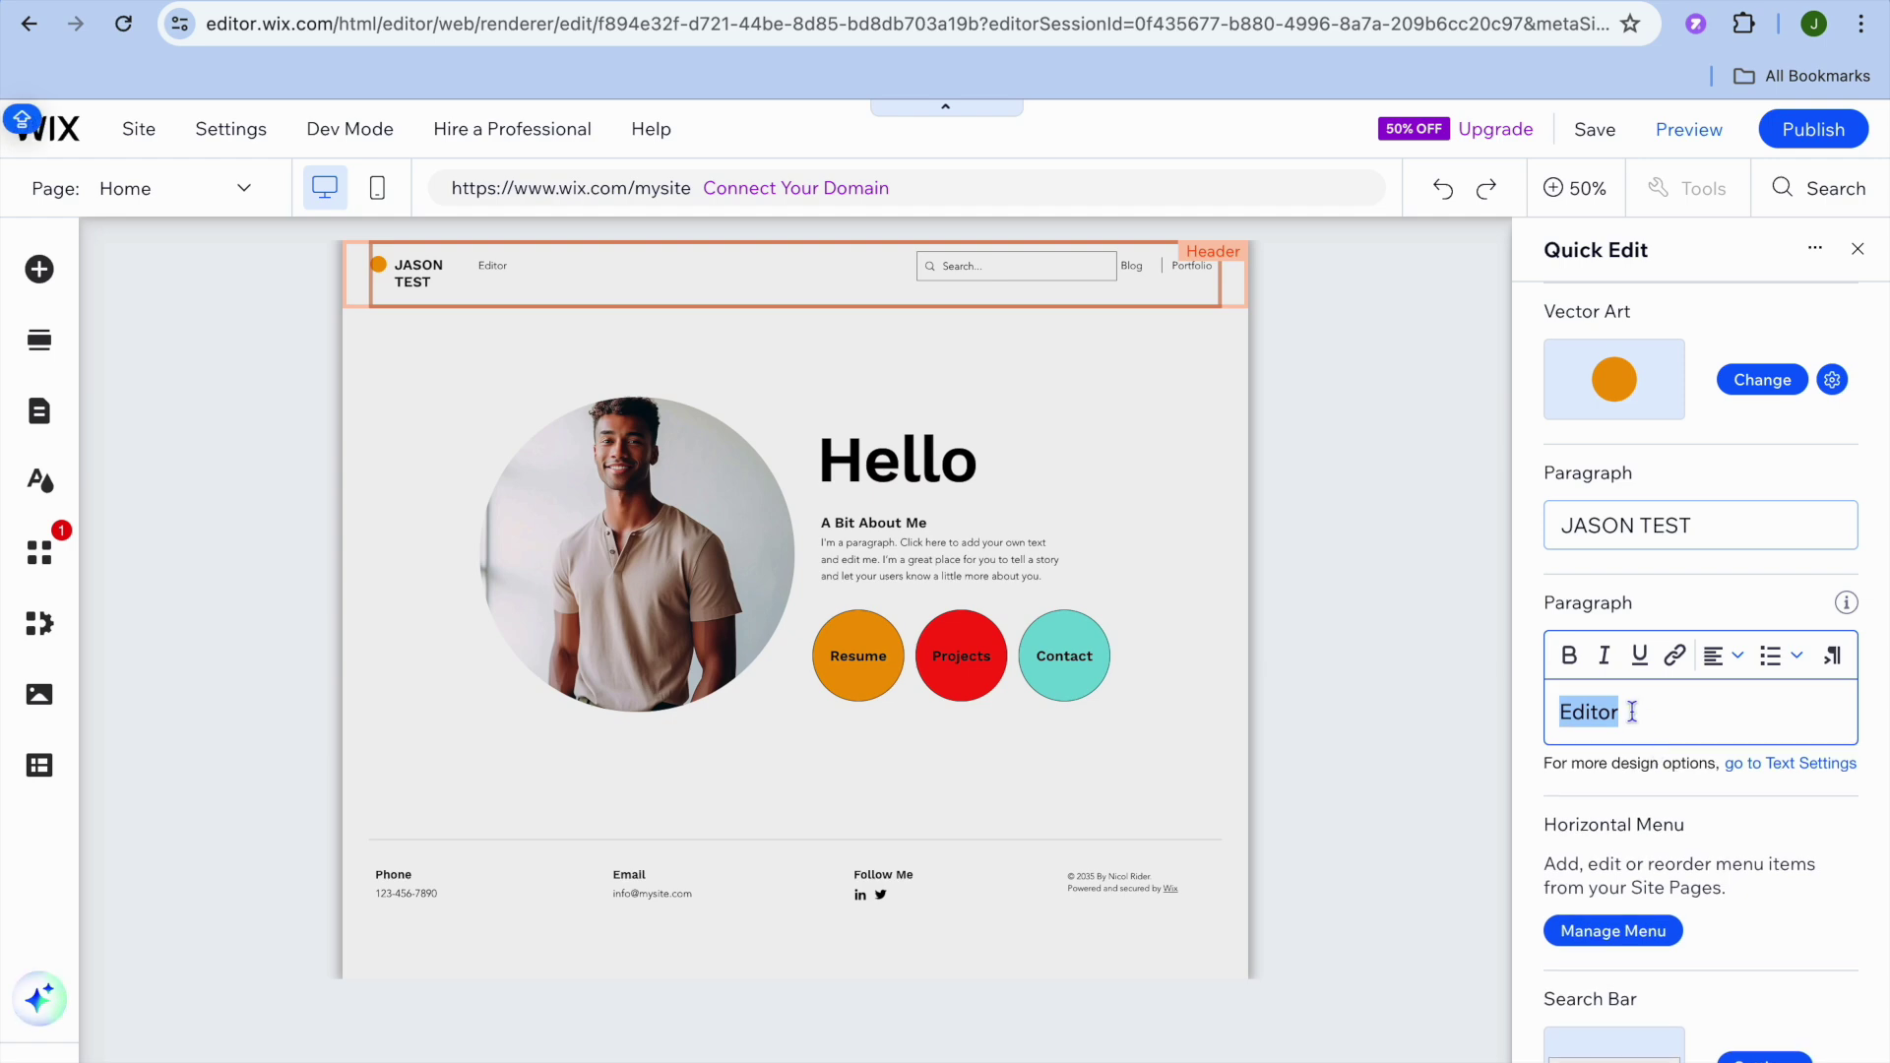
left_click(1857, 248)
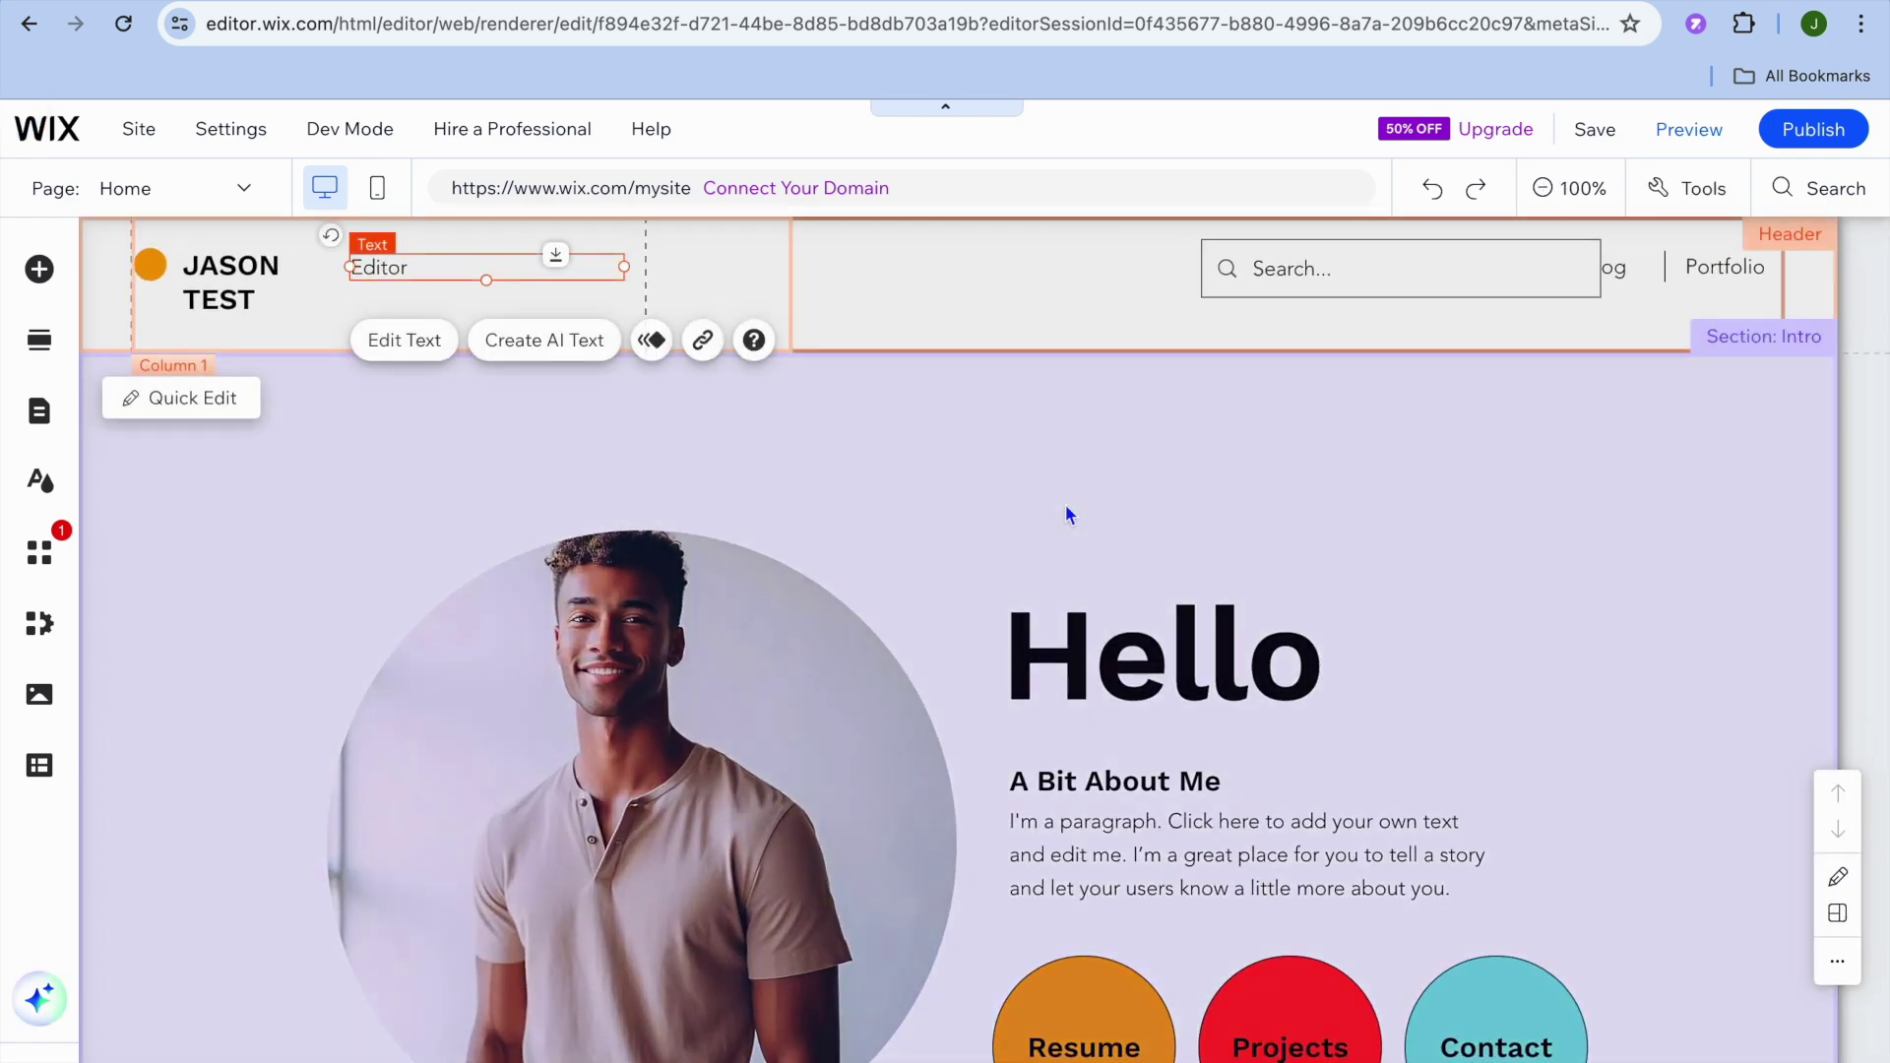
scroll(1069, 514, "down", 6)
scroll(1070, 514, "up", 6)
scroll(1070, 514, "down", 6)
left_click(647, 861)
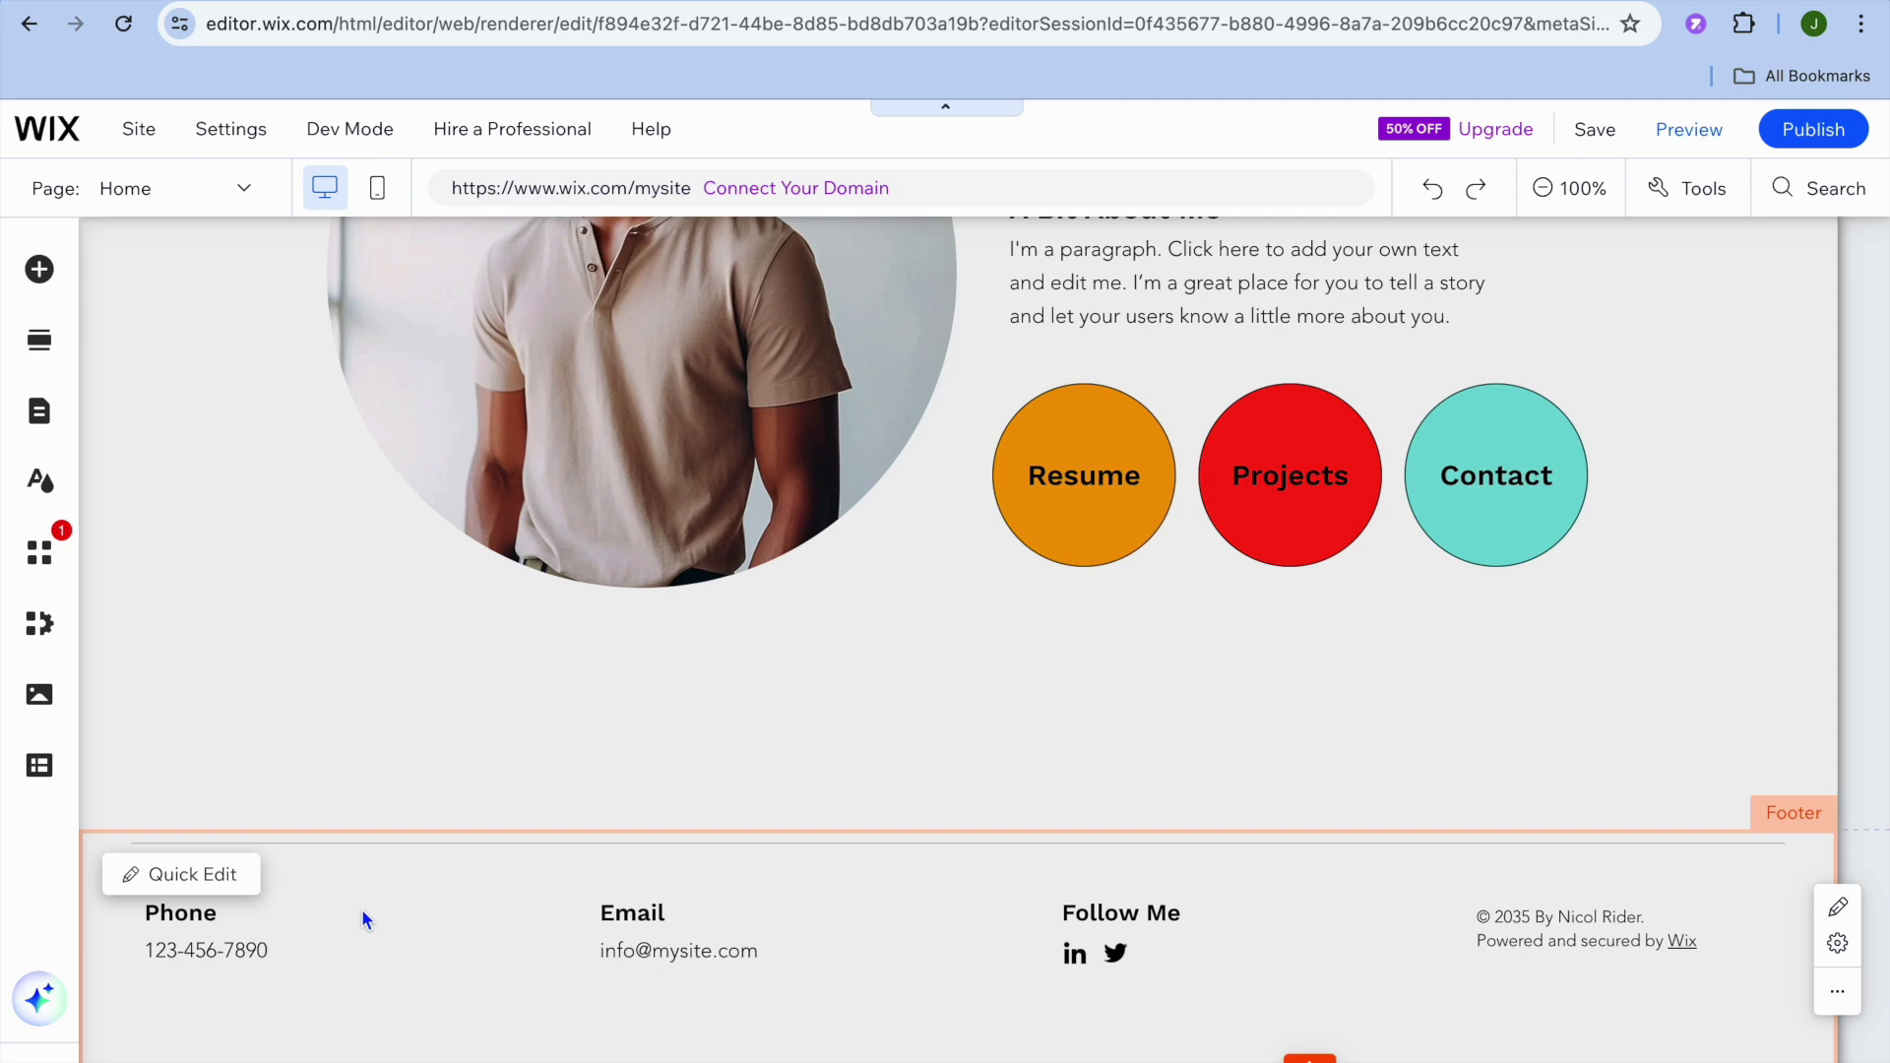
left_click(185, 889)
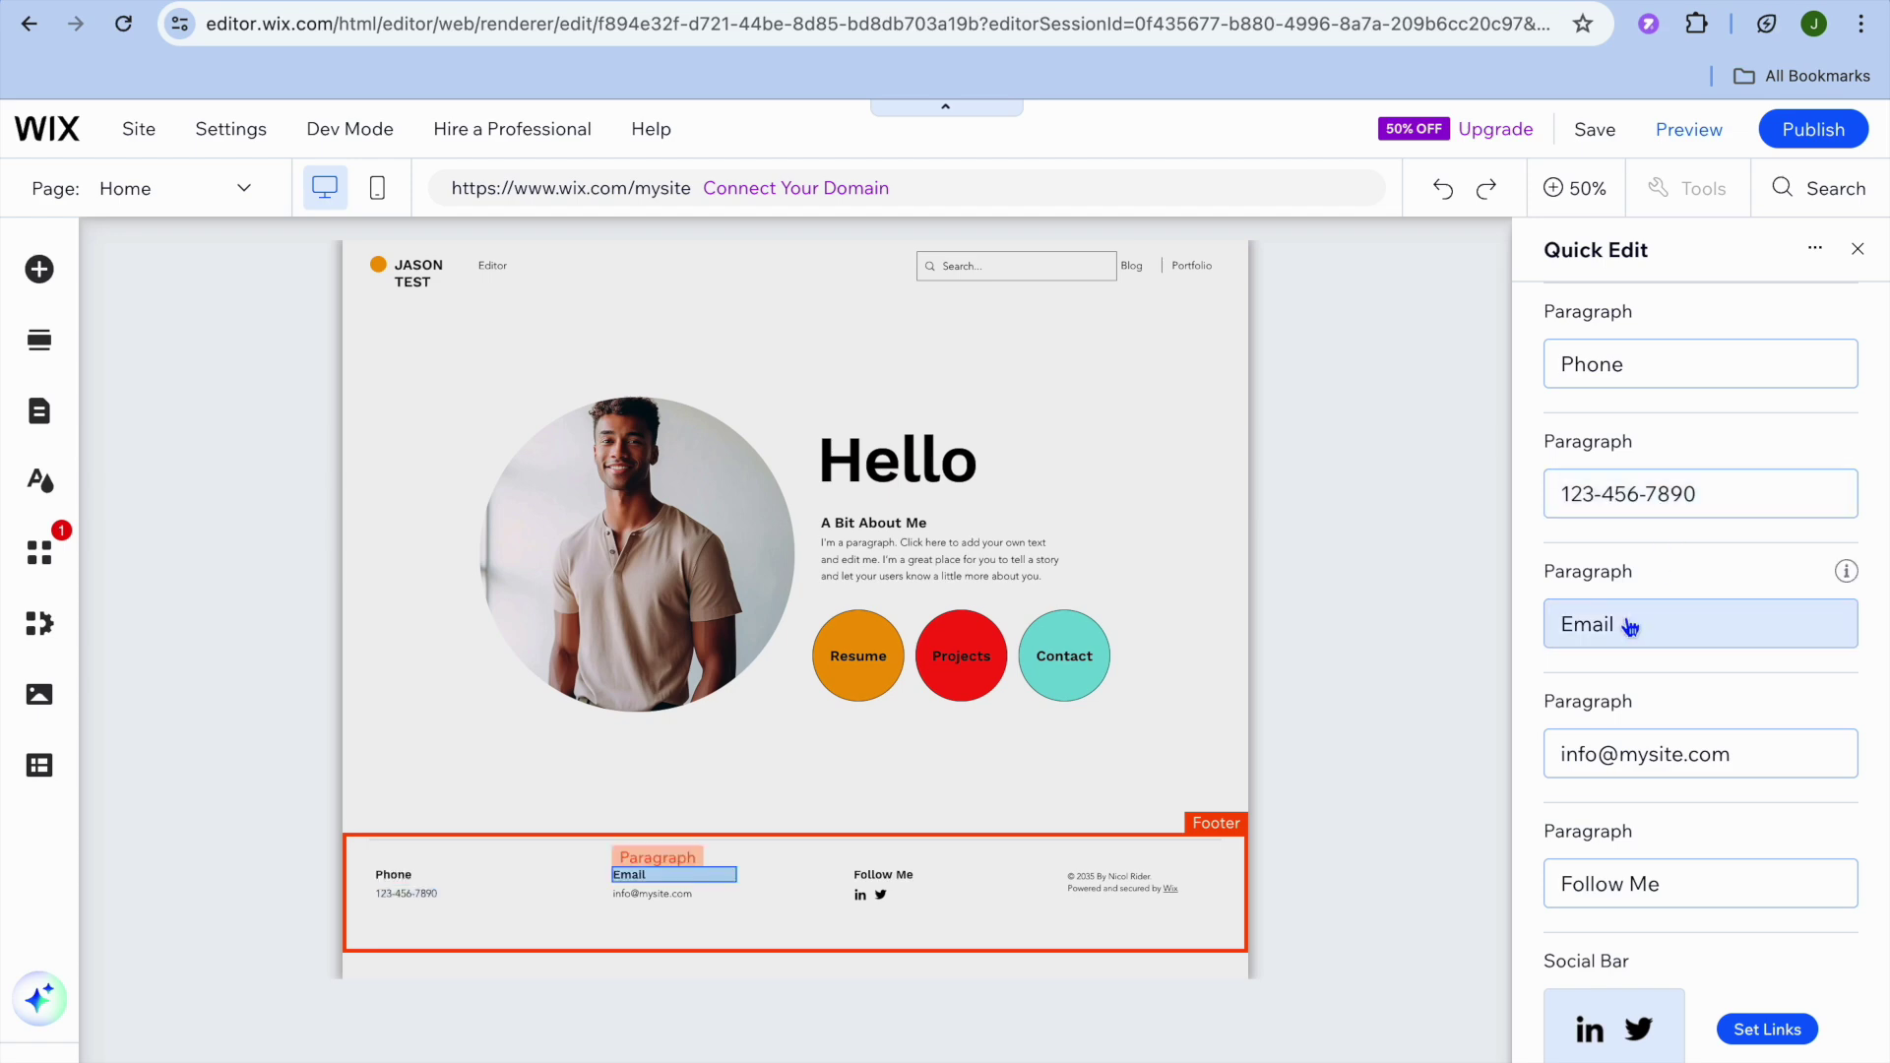
scroll(1631, 628, "down", 2)
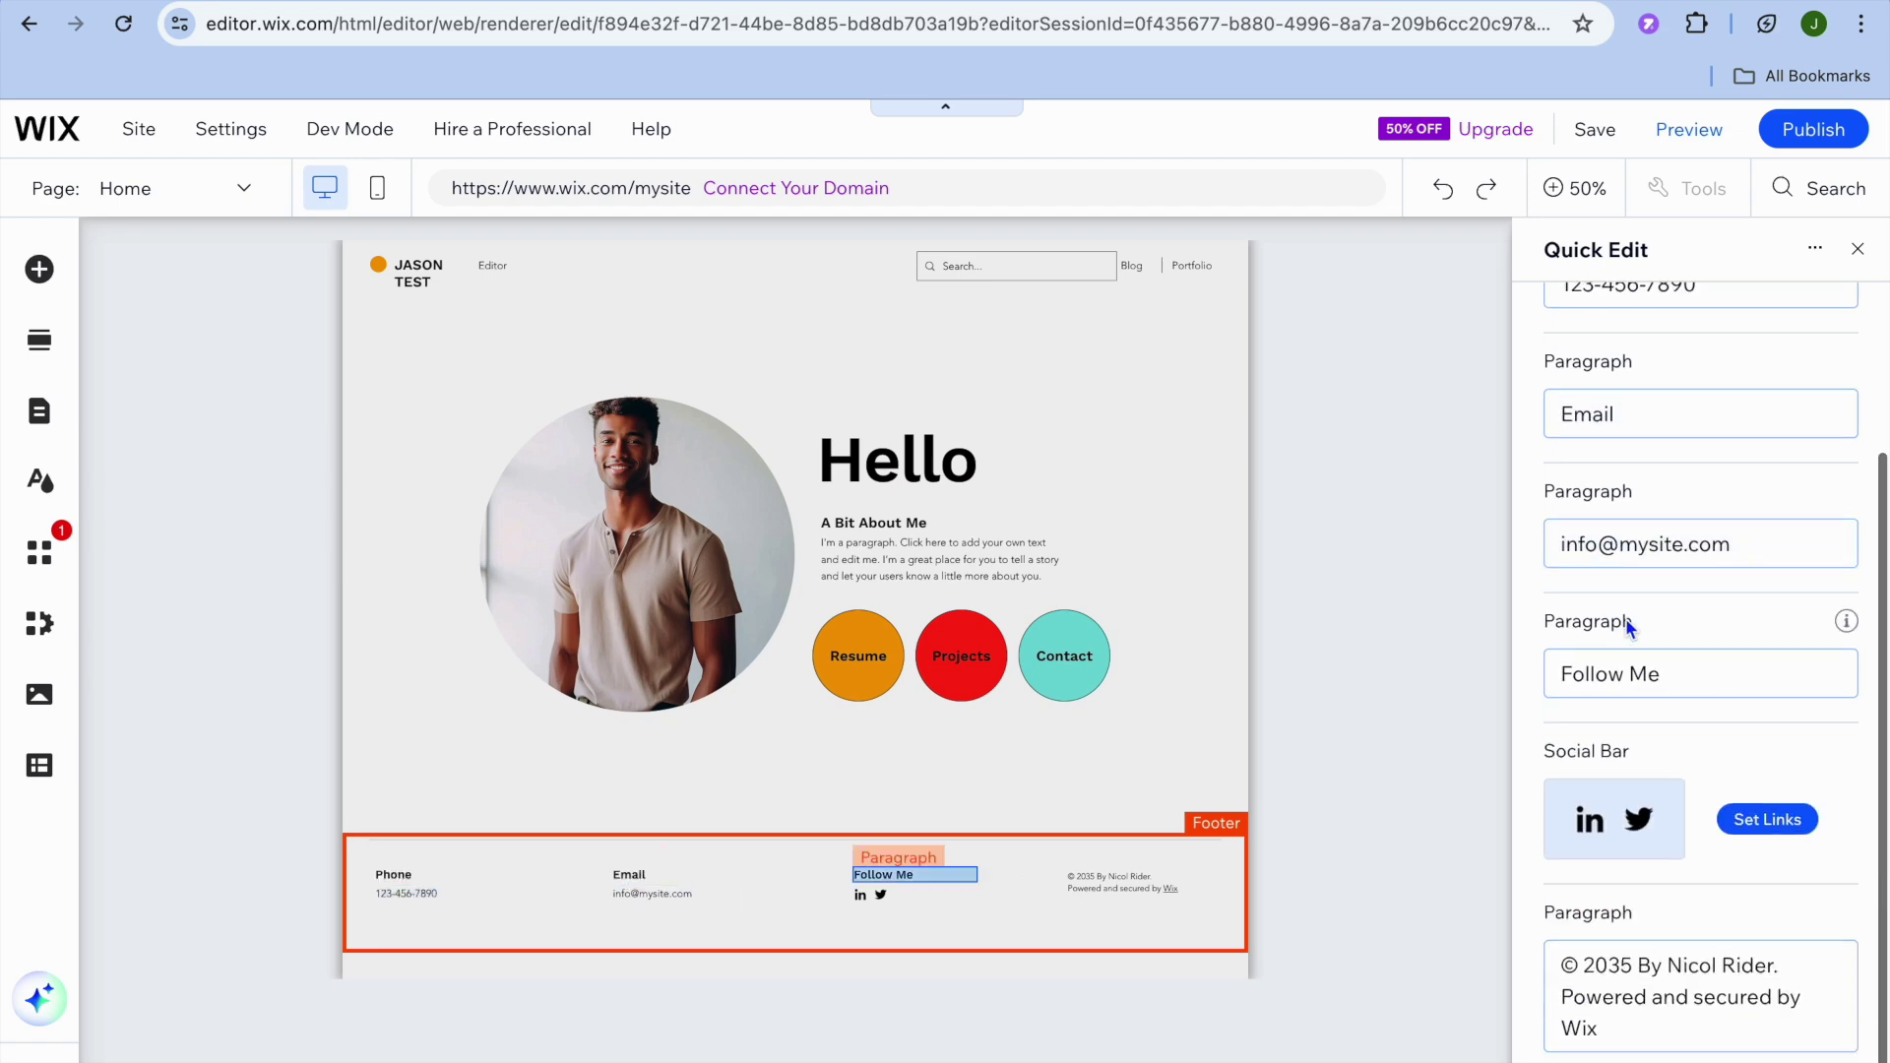
left_click(1855, 252)
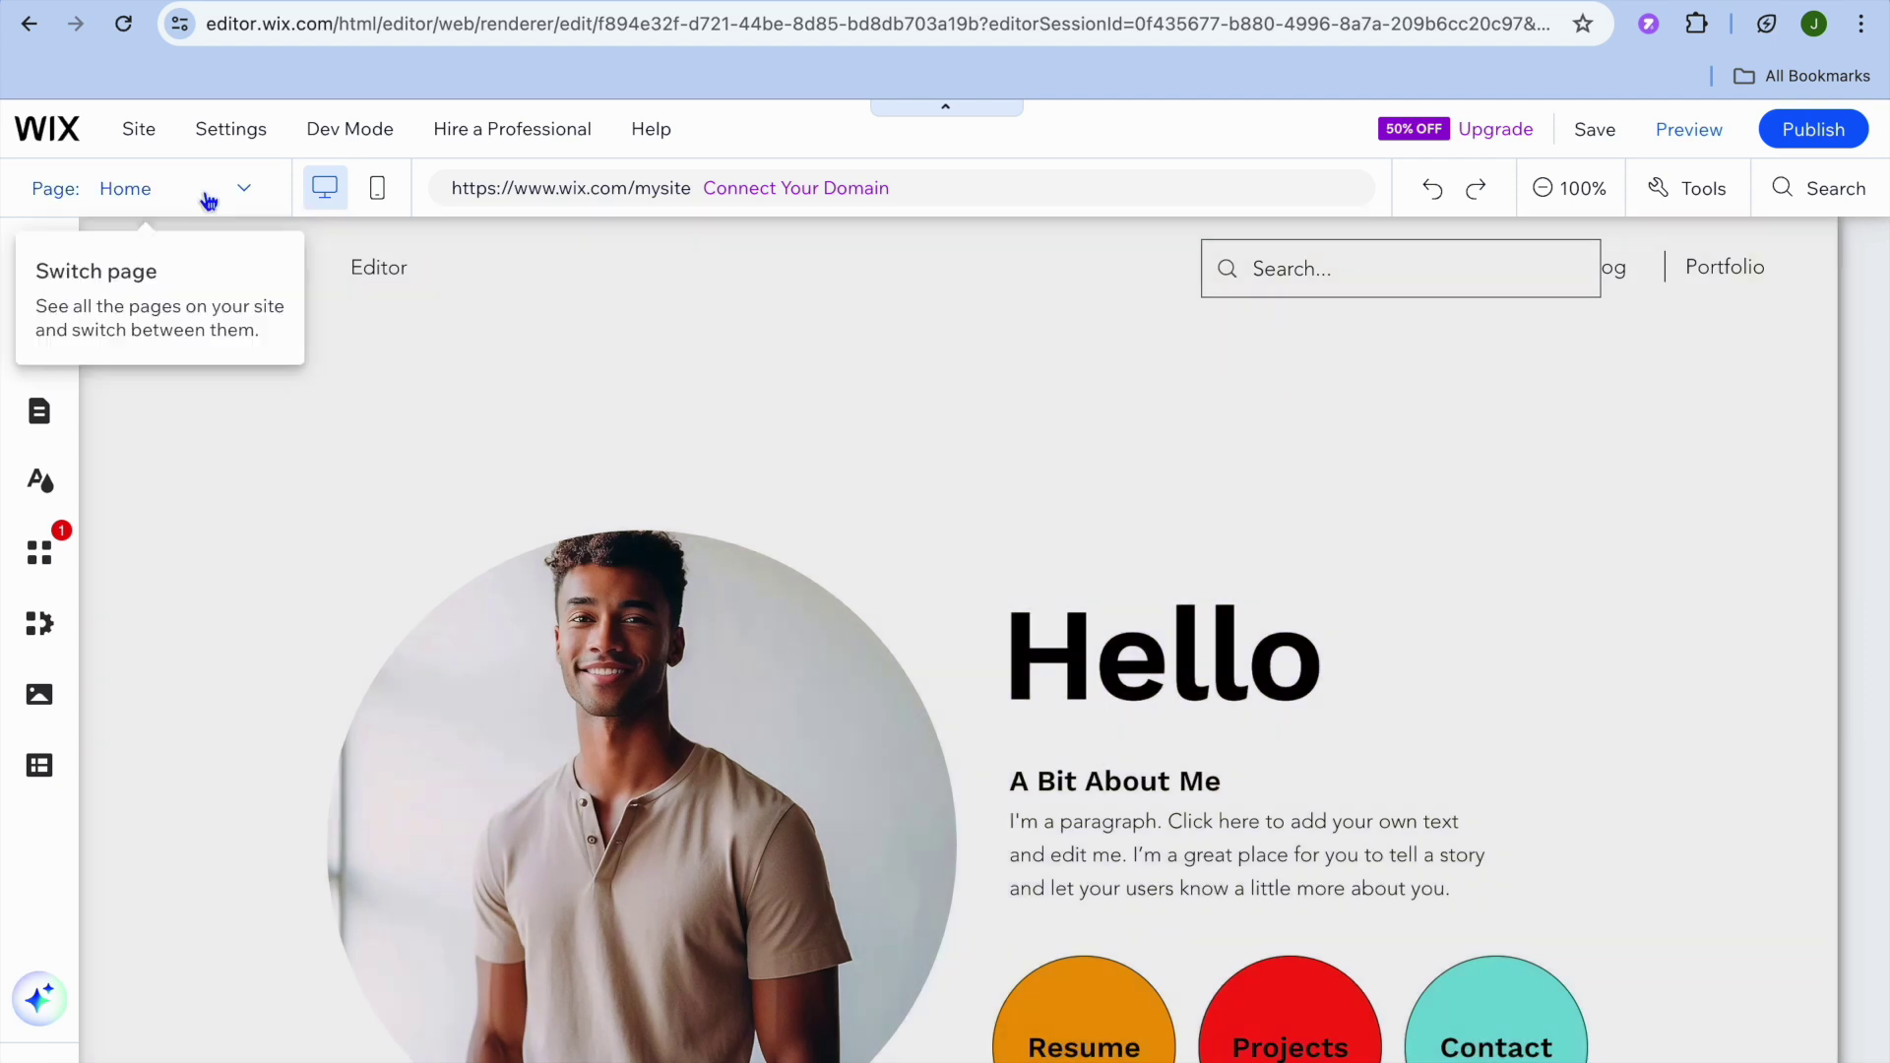
Step: Select Resume from the Page: Home dropdown to show the Resume page
left_click(206, 196)
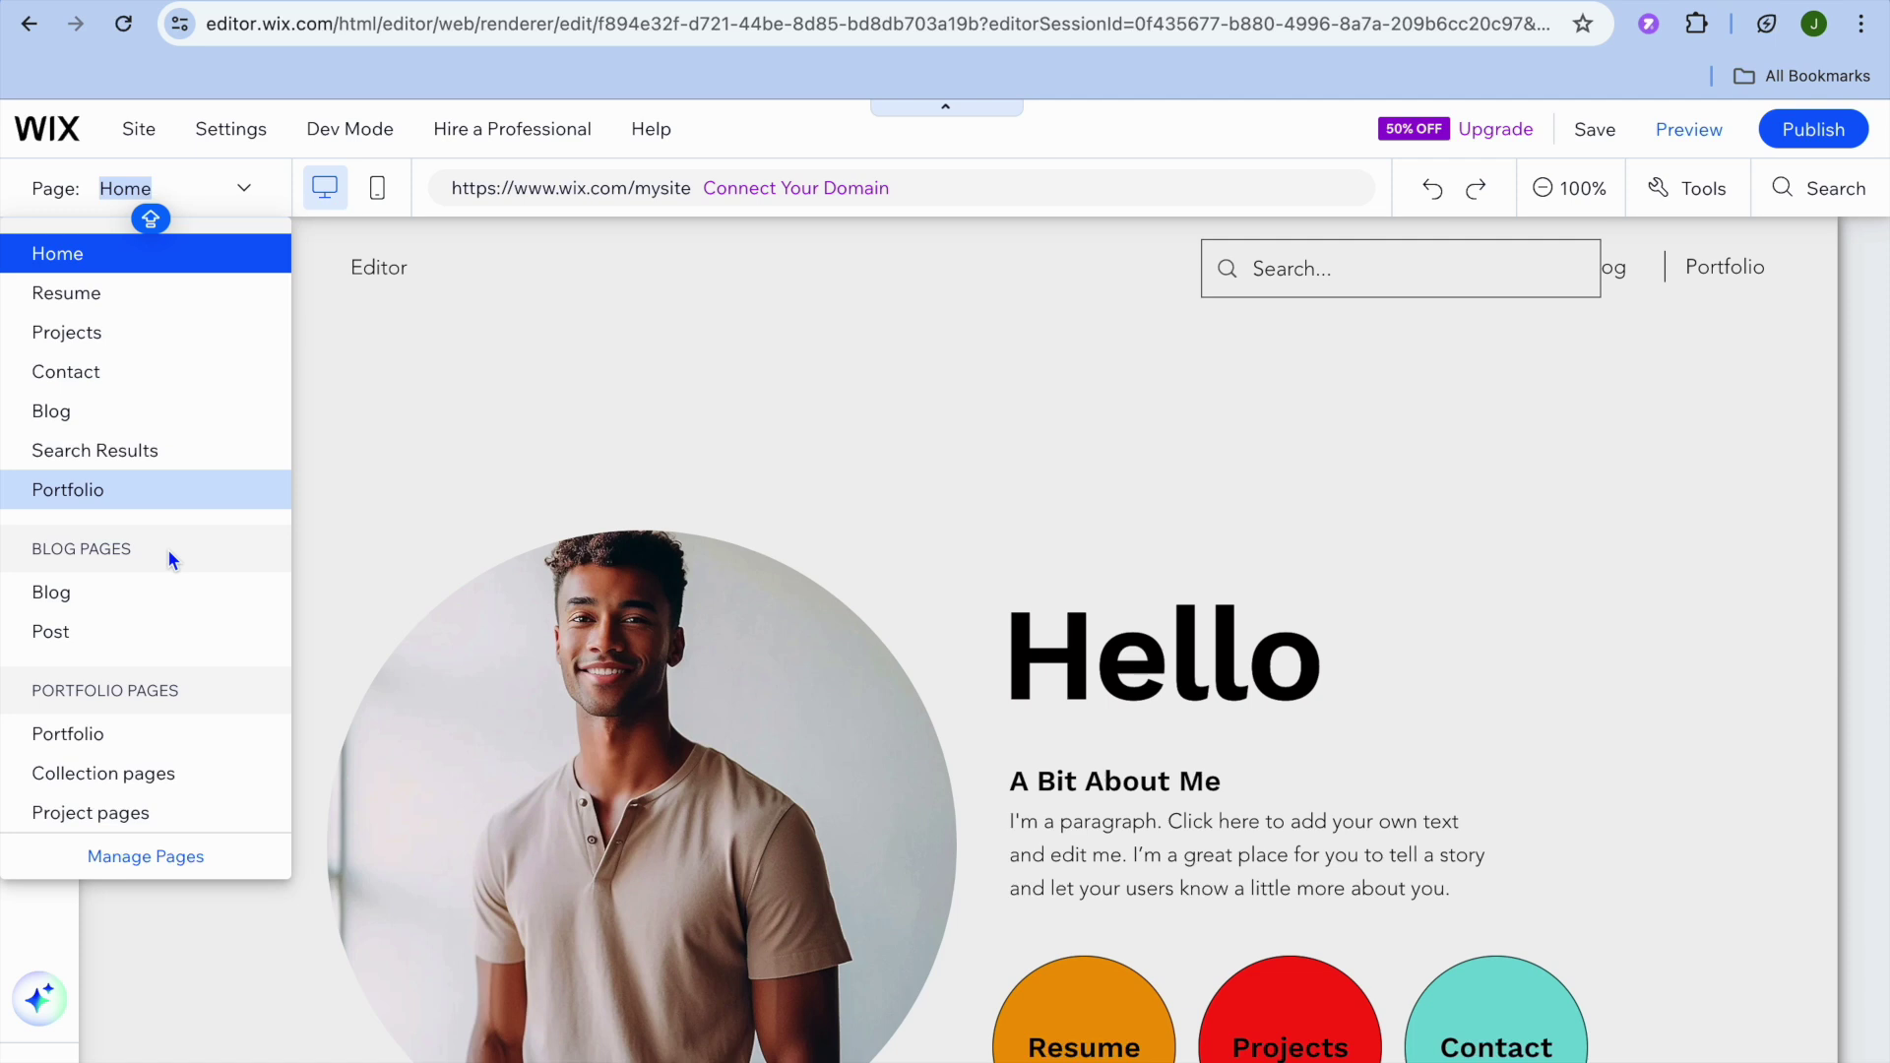
left_click(110, 294)
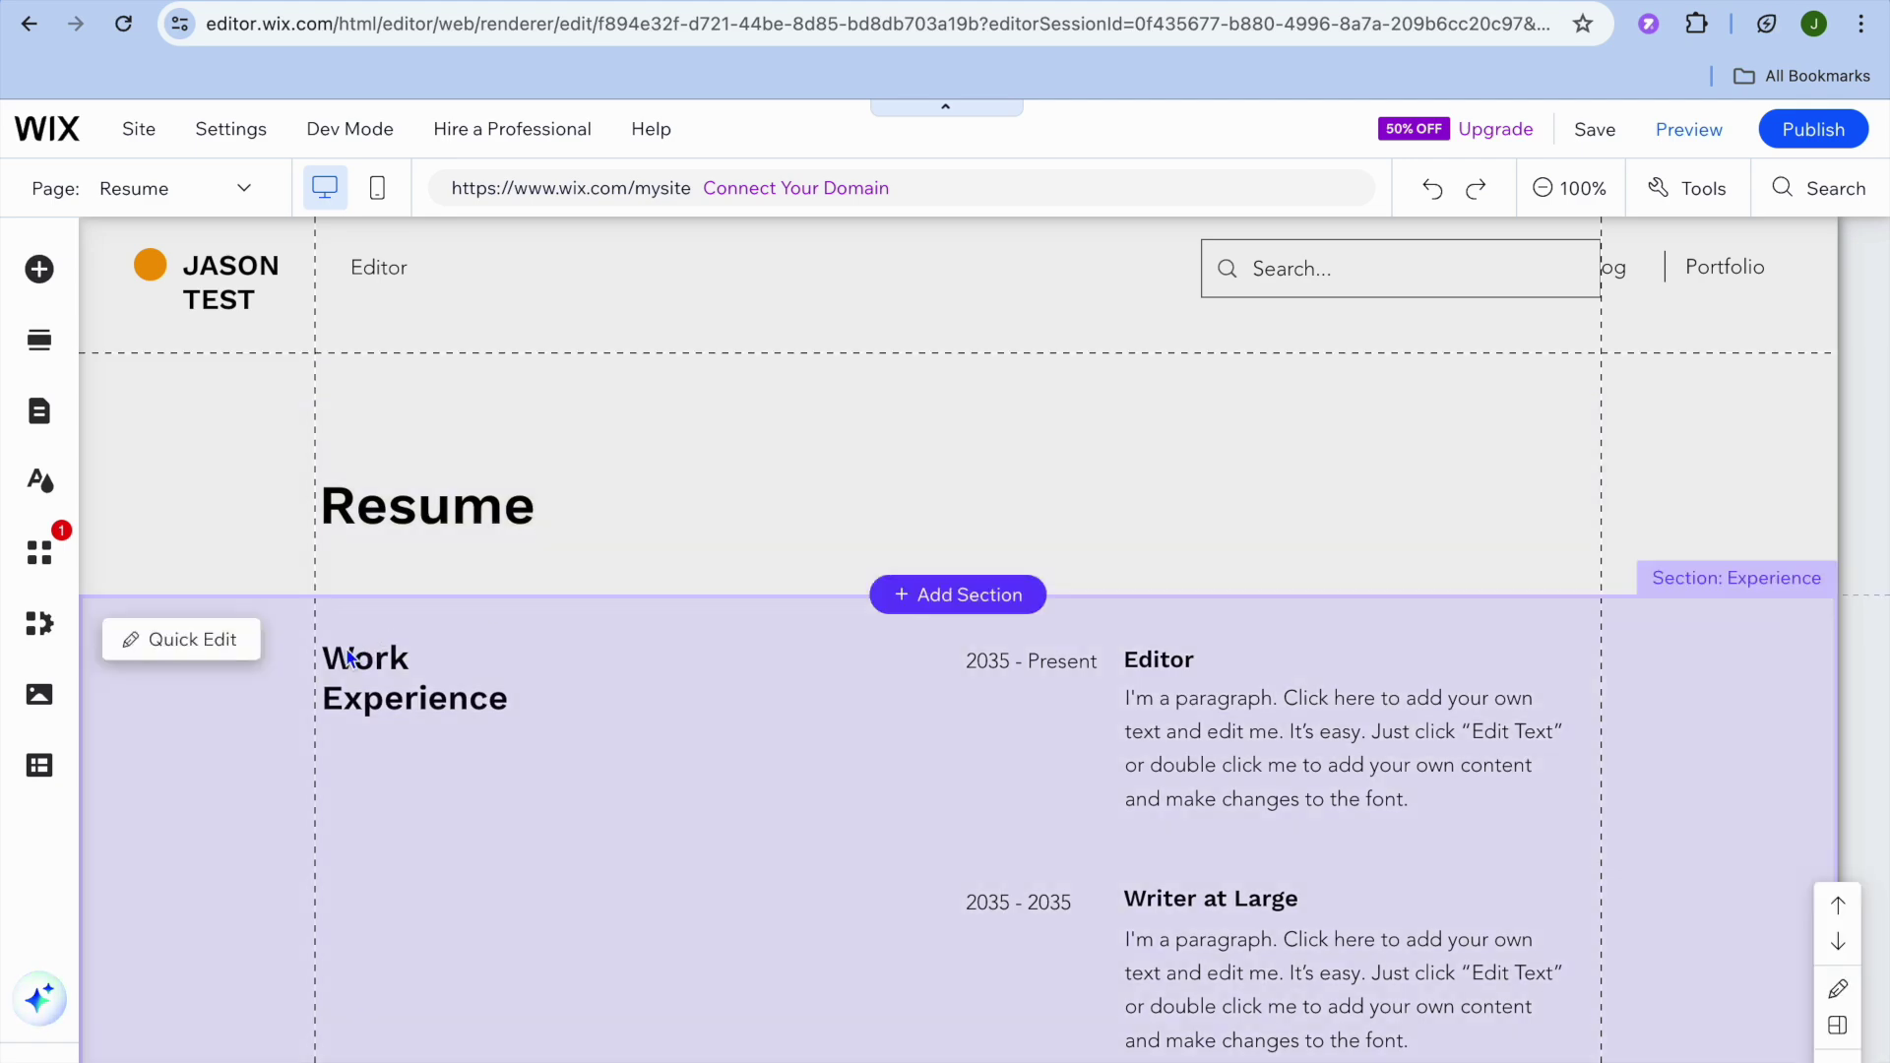
left_click(217, 646)
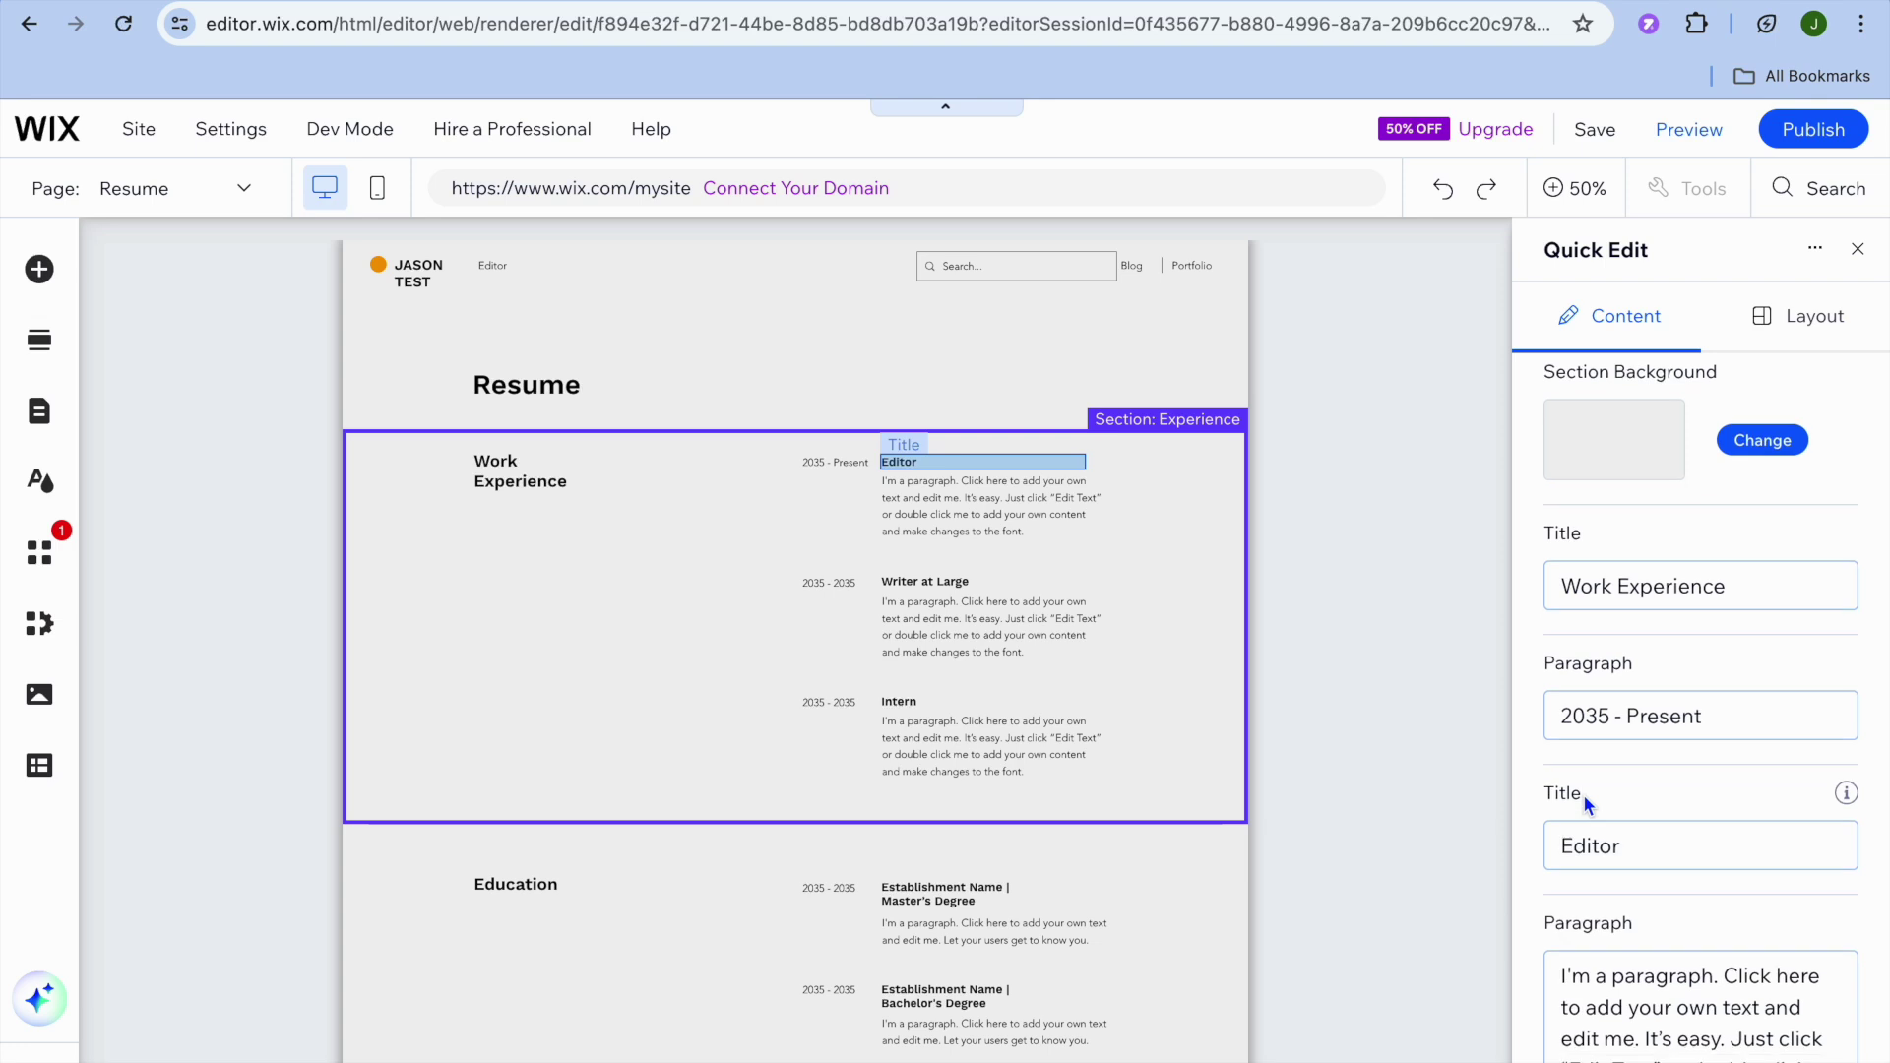
scroll(1583, 794, "down", 5)
scroll(1585, 802, "down", 4)
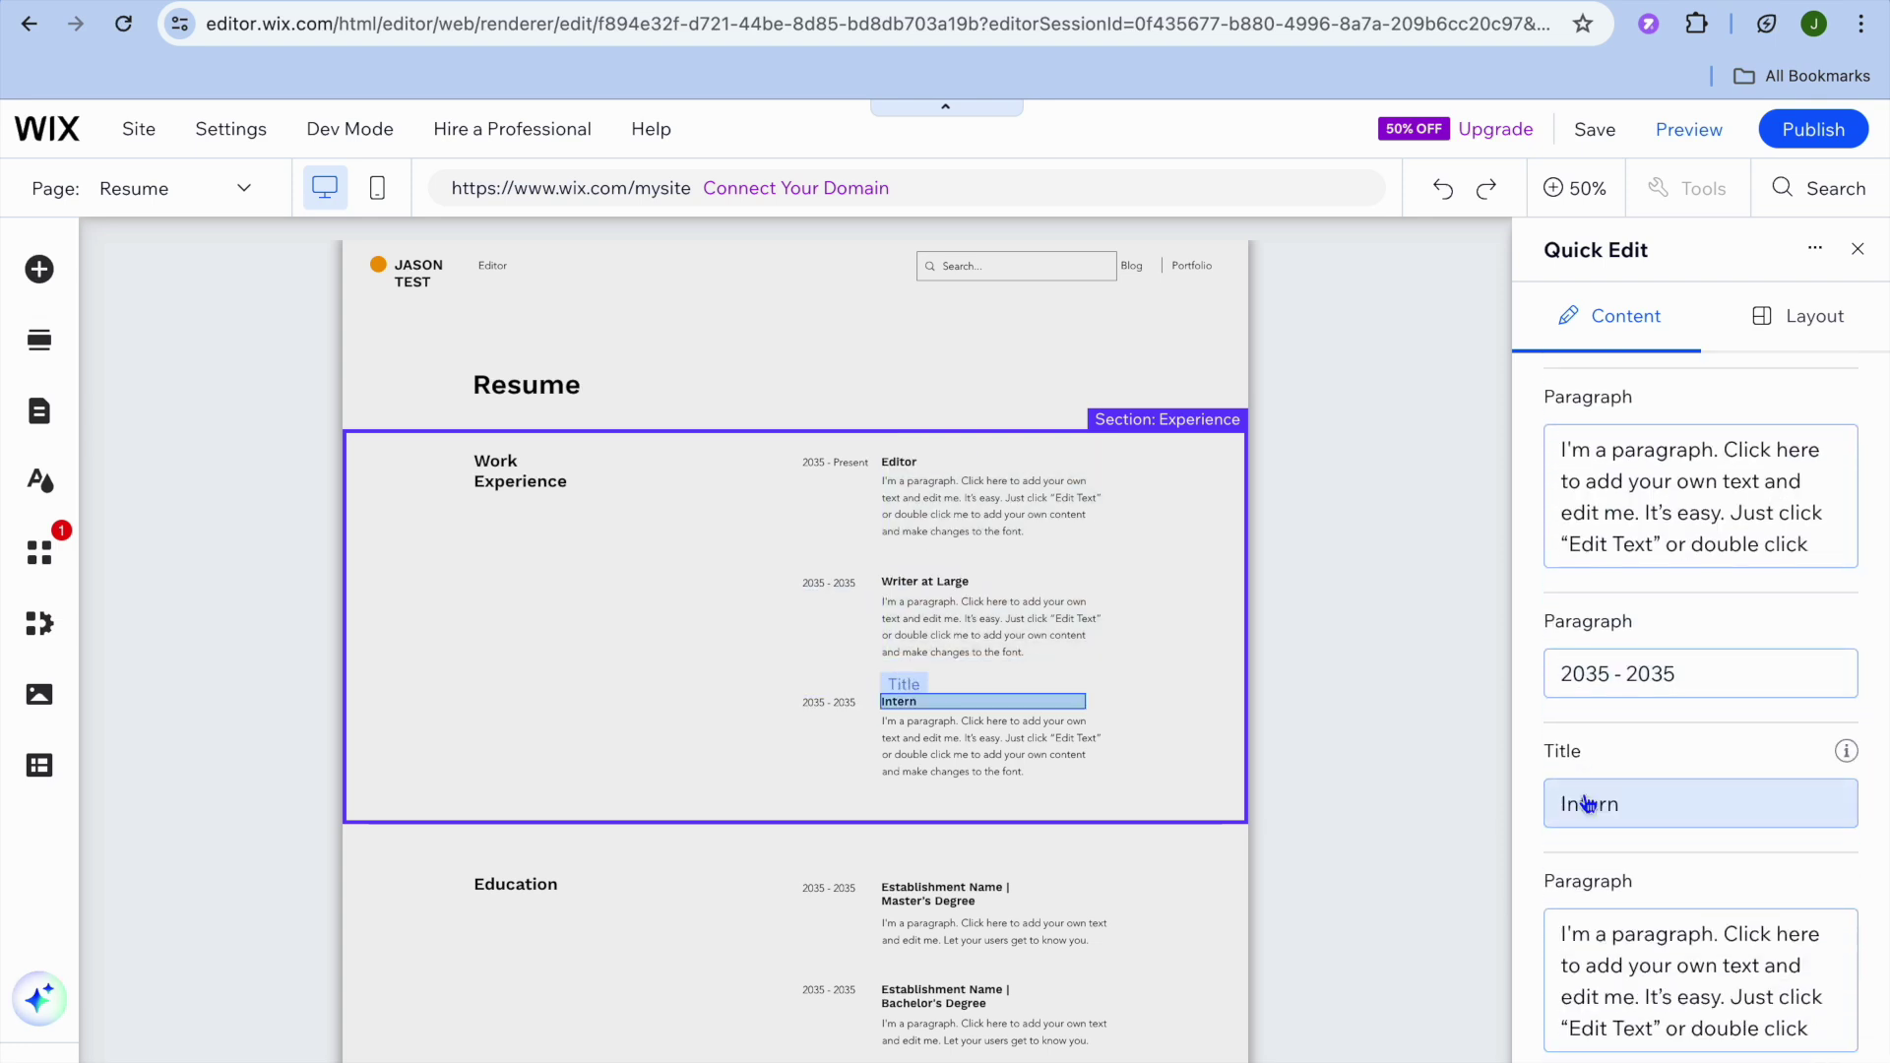
scroll(1637, 918, "up", 2)
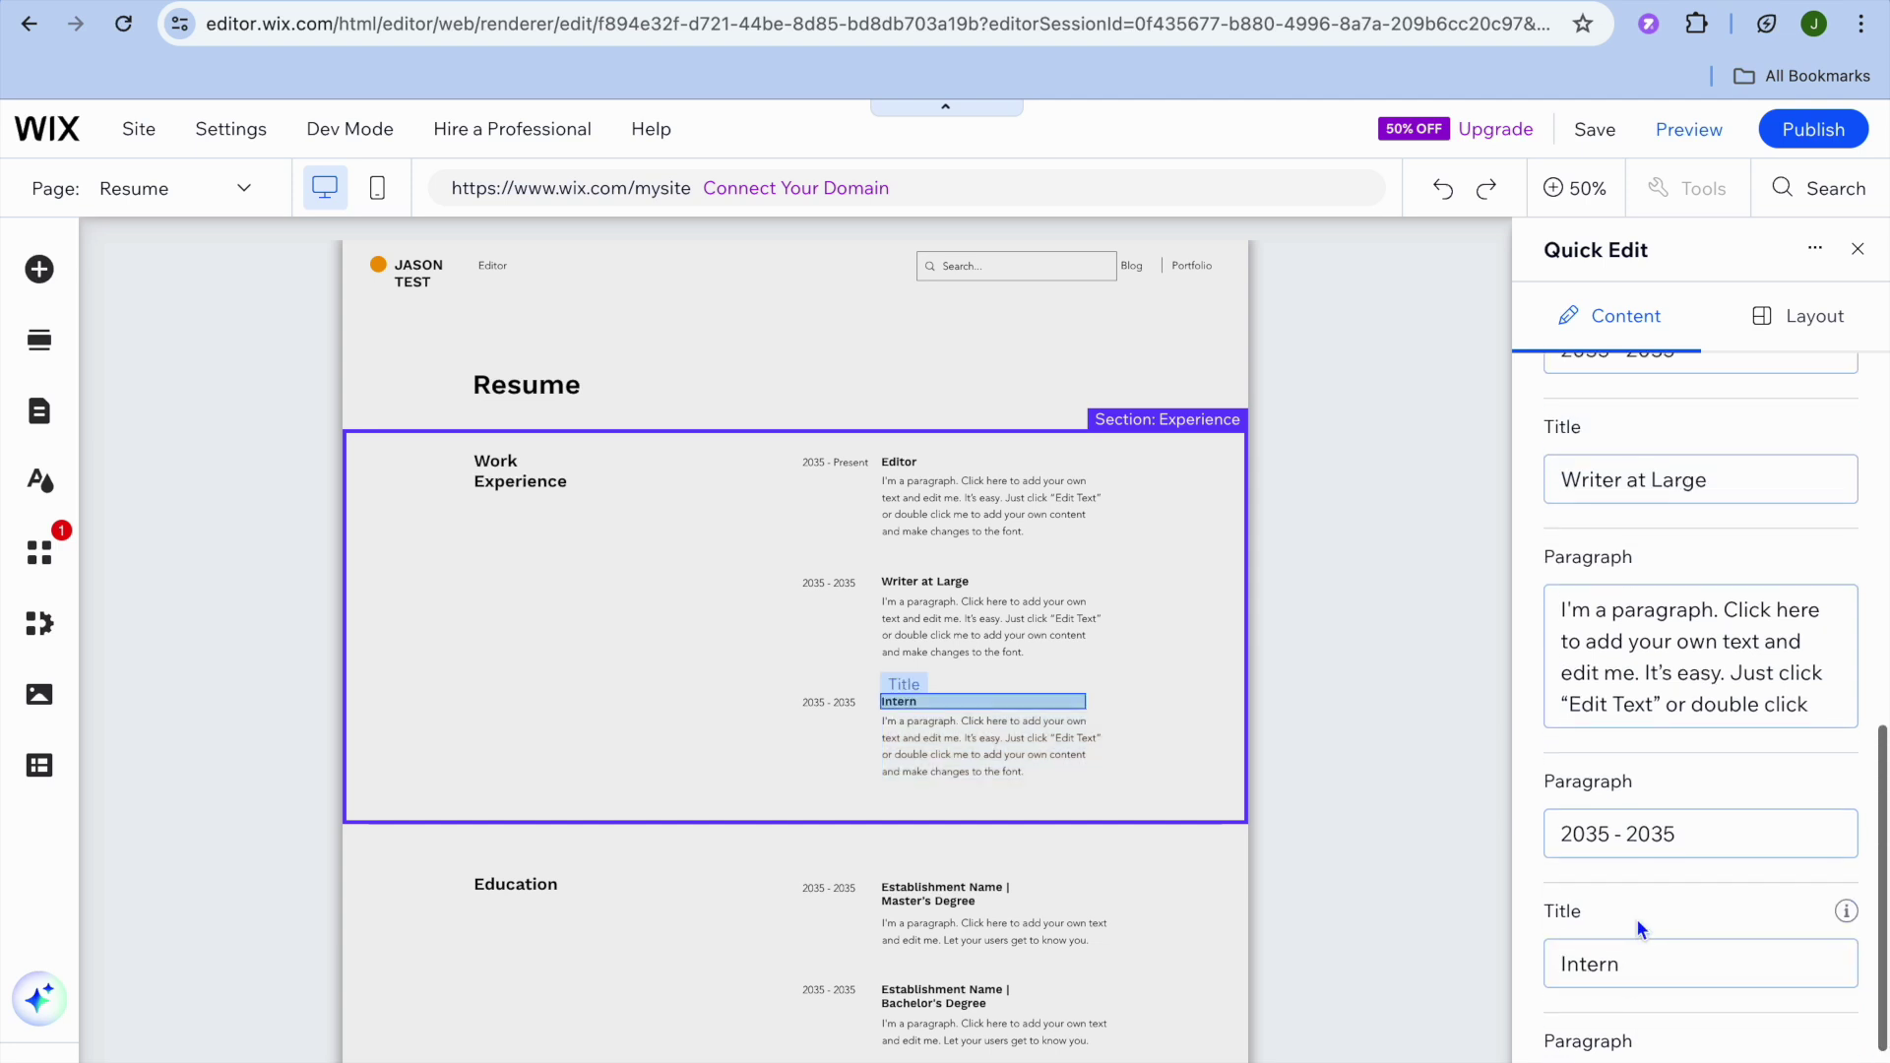
scroll(1637, 919, "up", 1)
scroll(1638, 920, "down", 3)
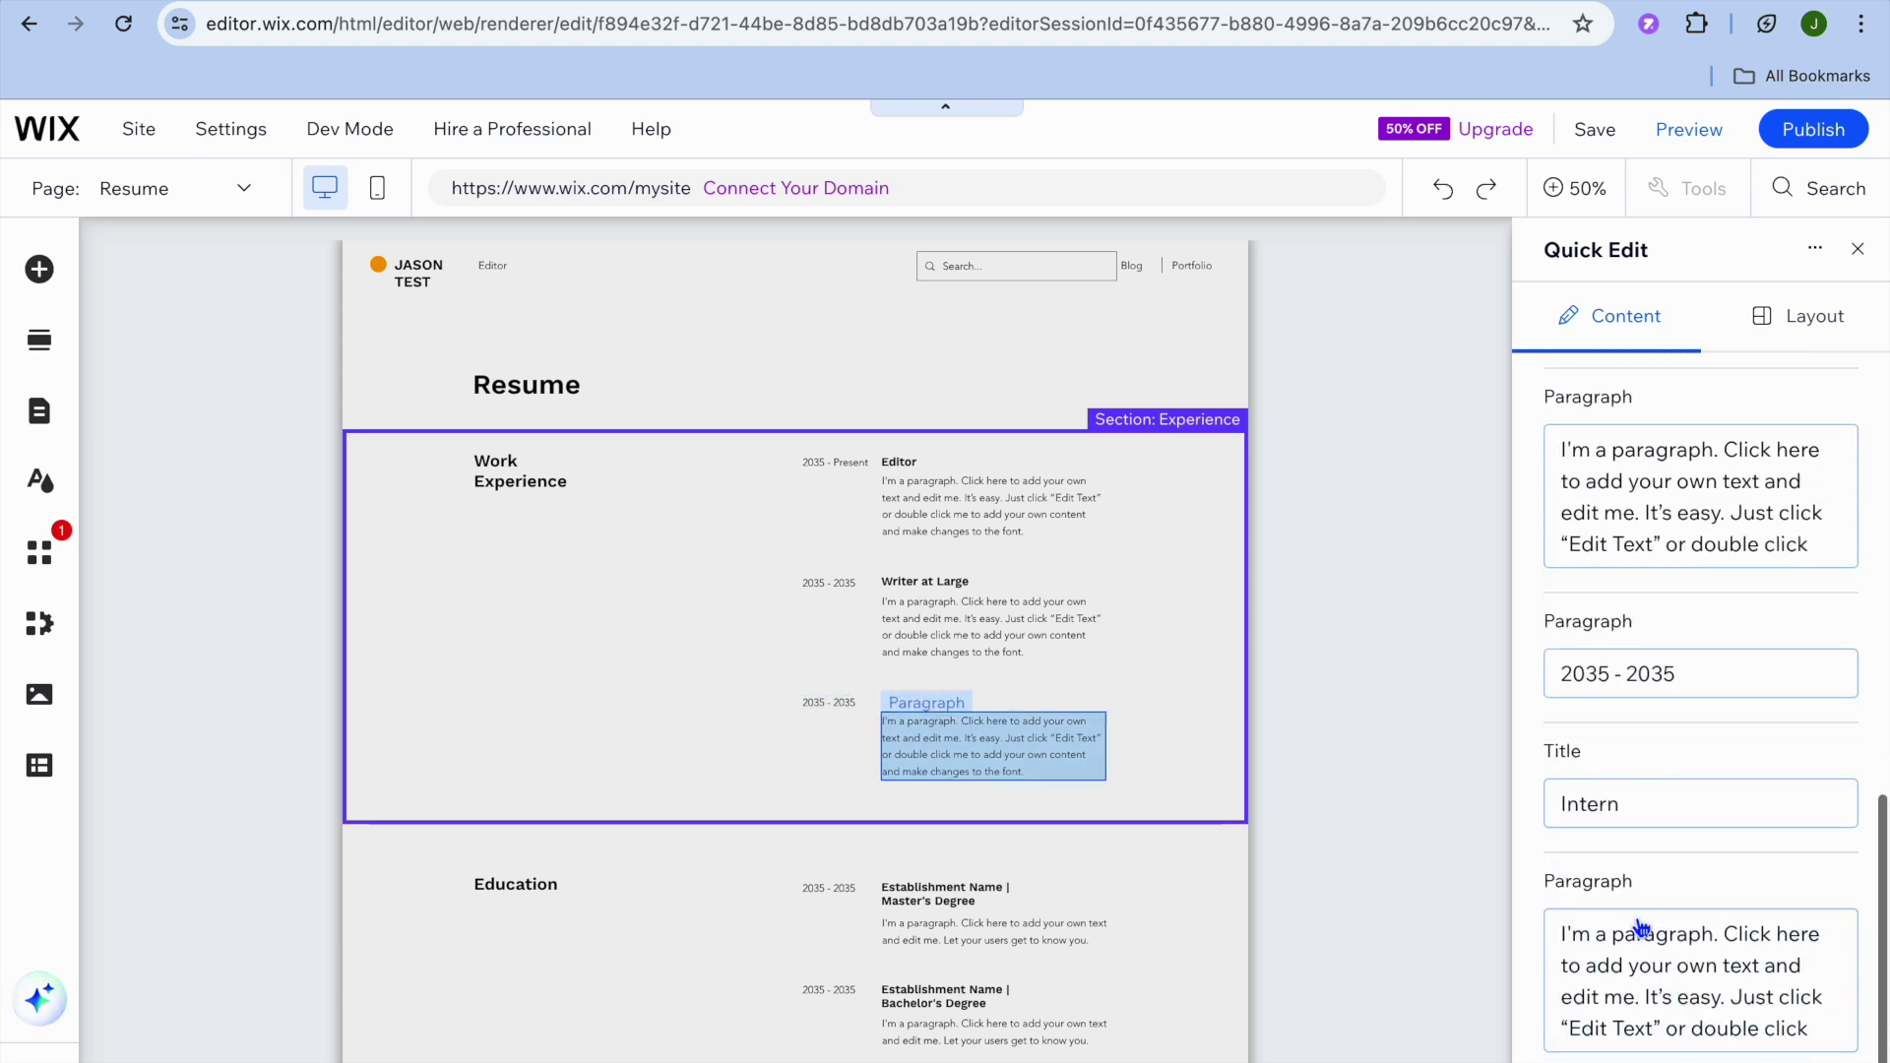
left_click(868, 942)
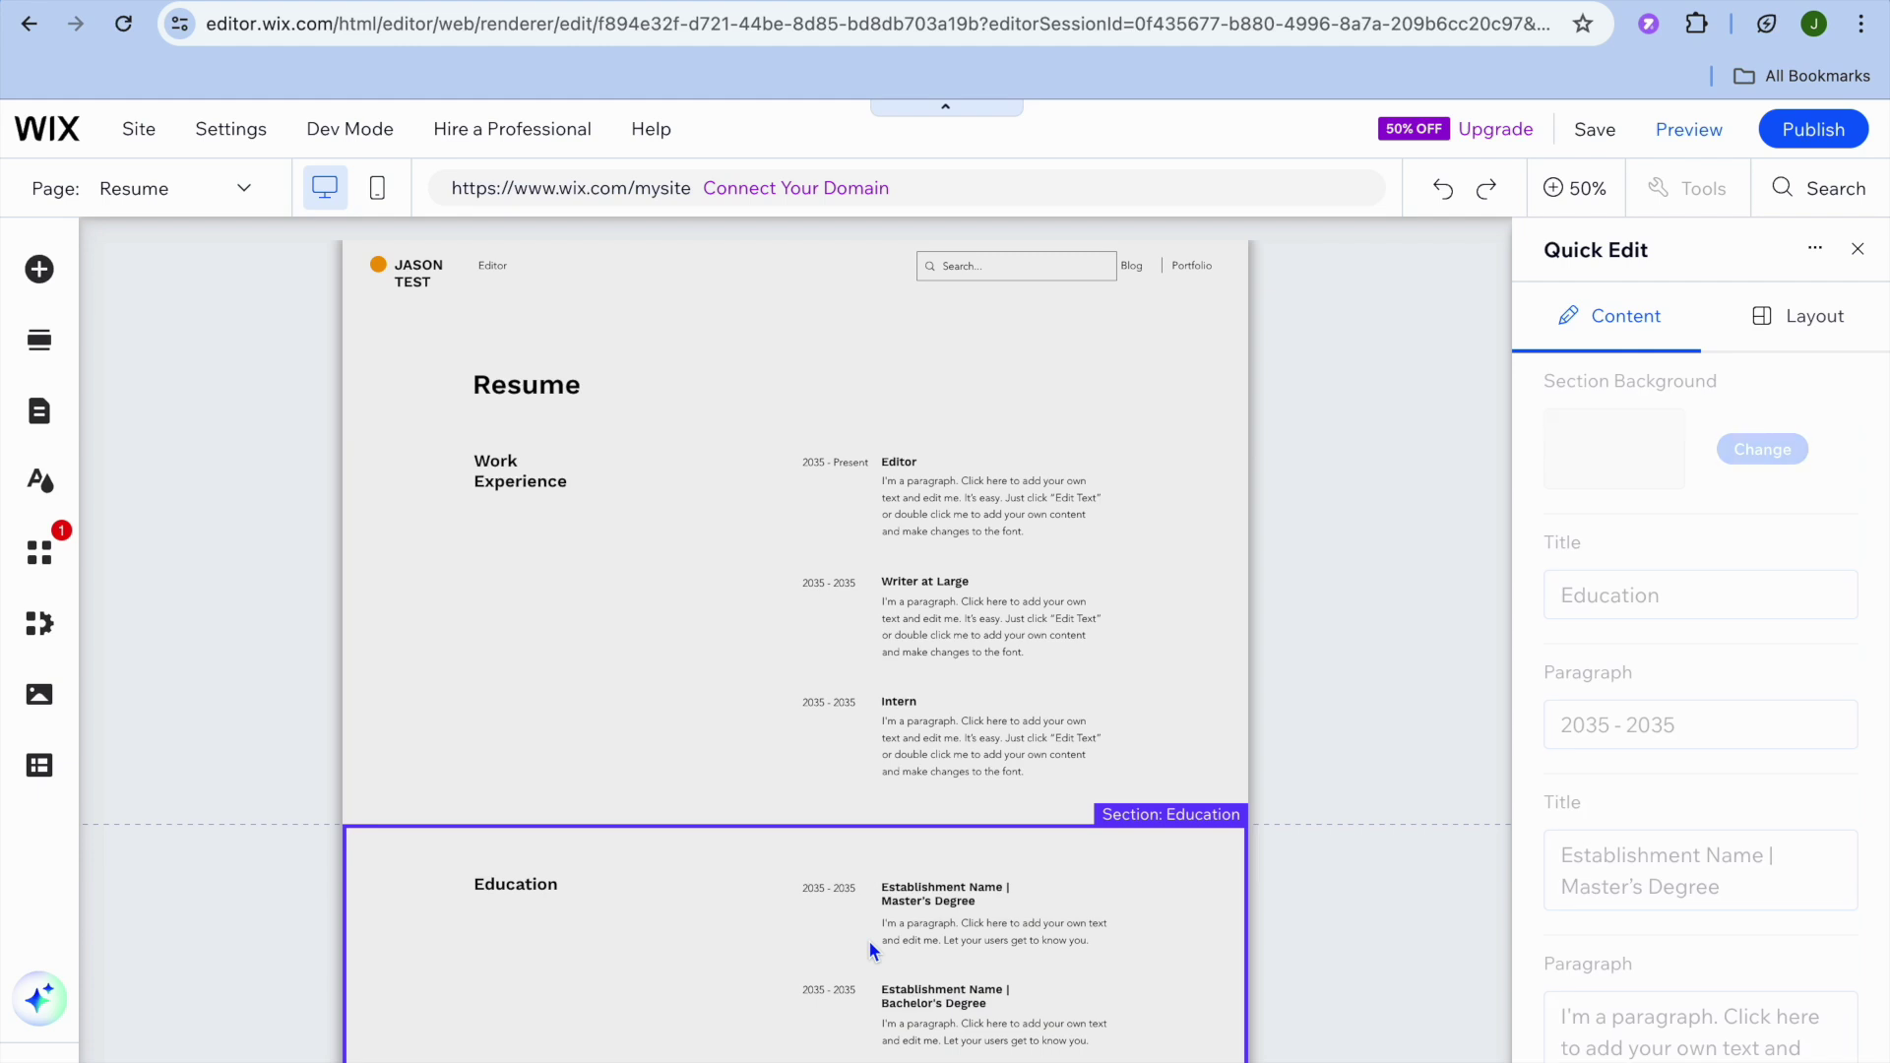
scroll(1697, 748, "down", 5)
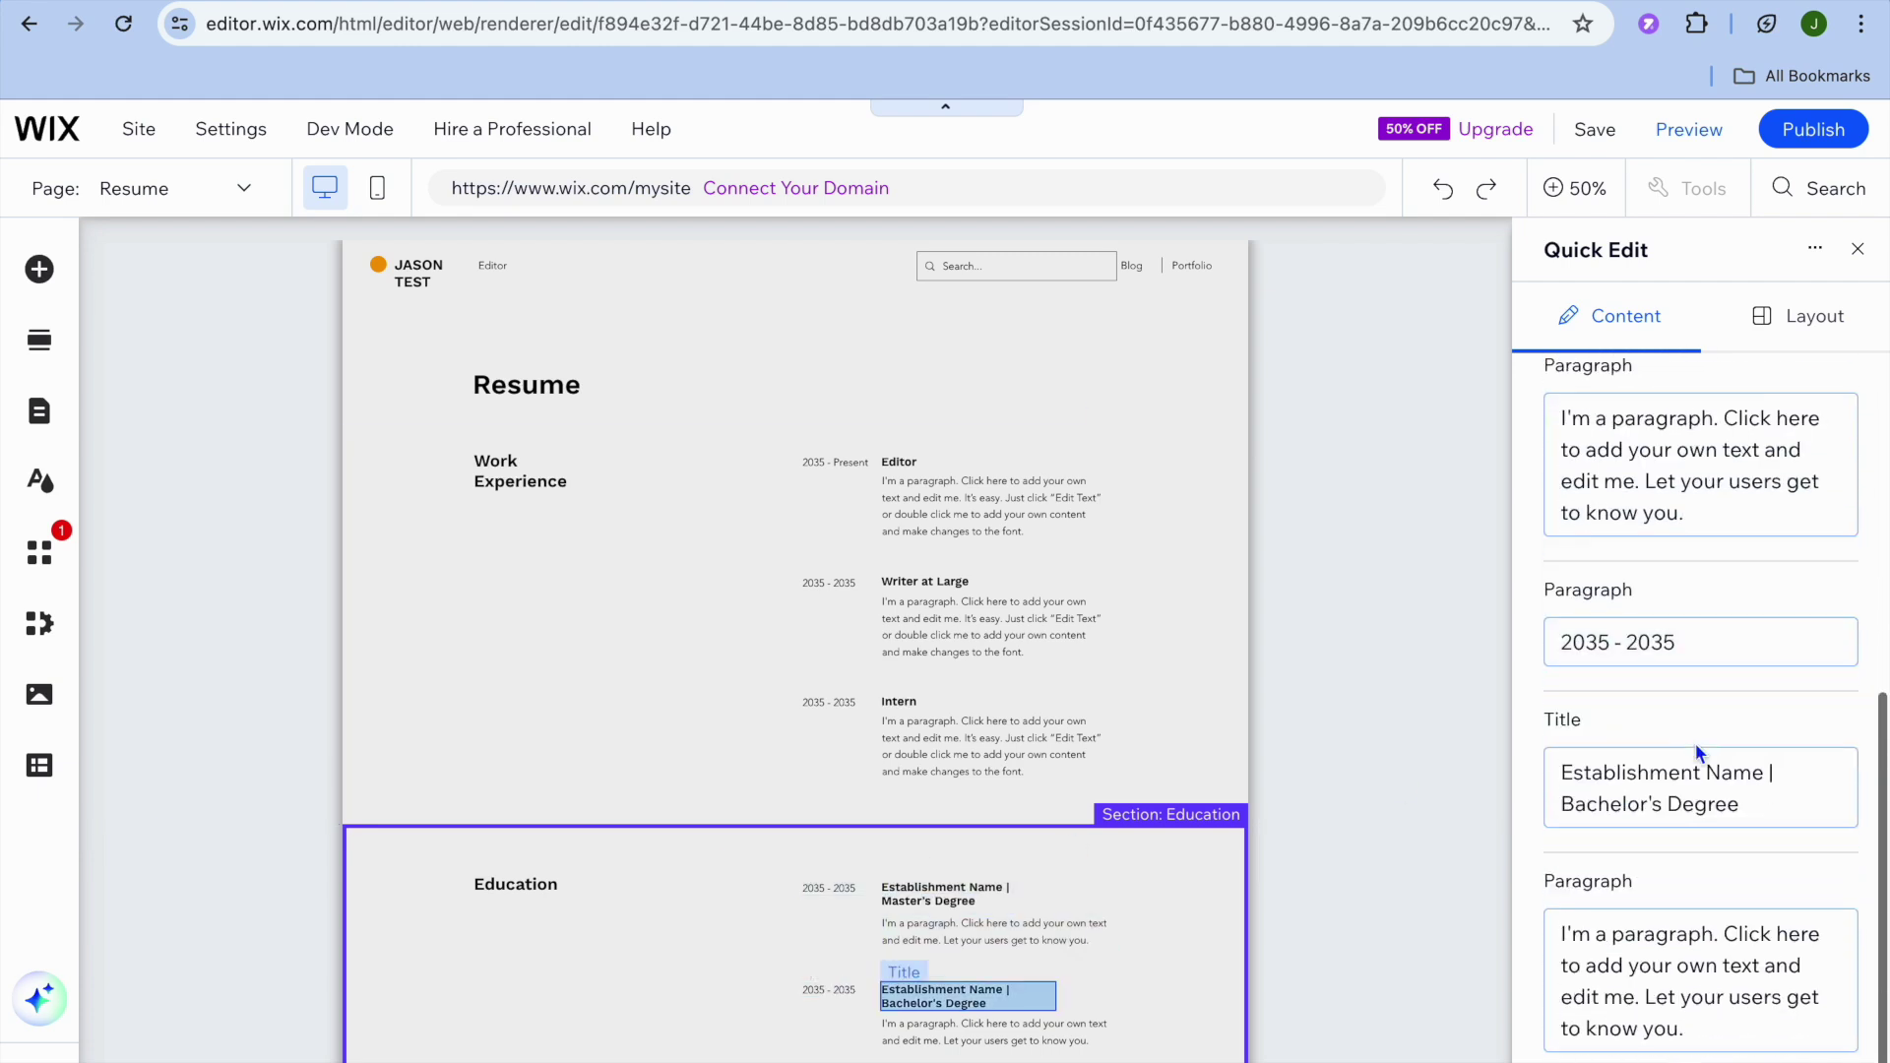
scroll(1286, 770, "down", 4)
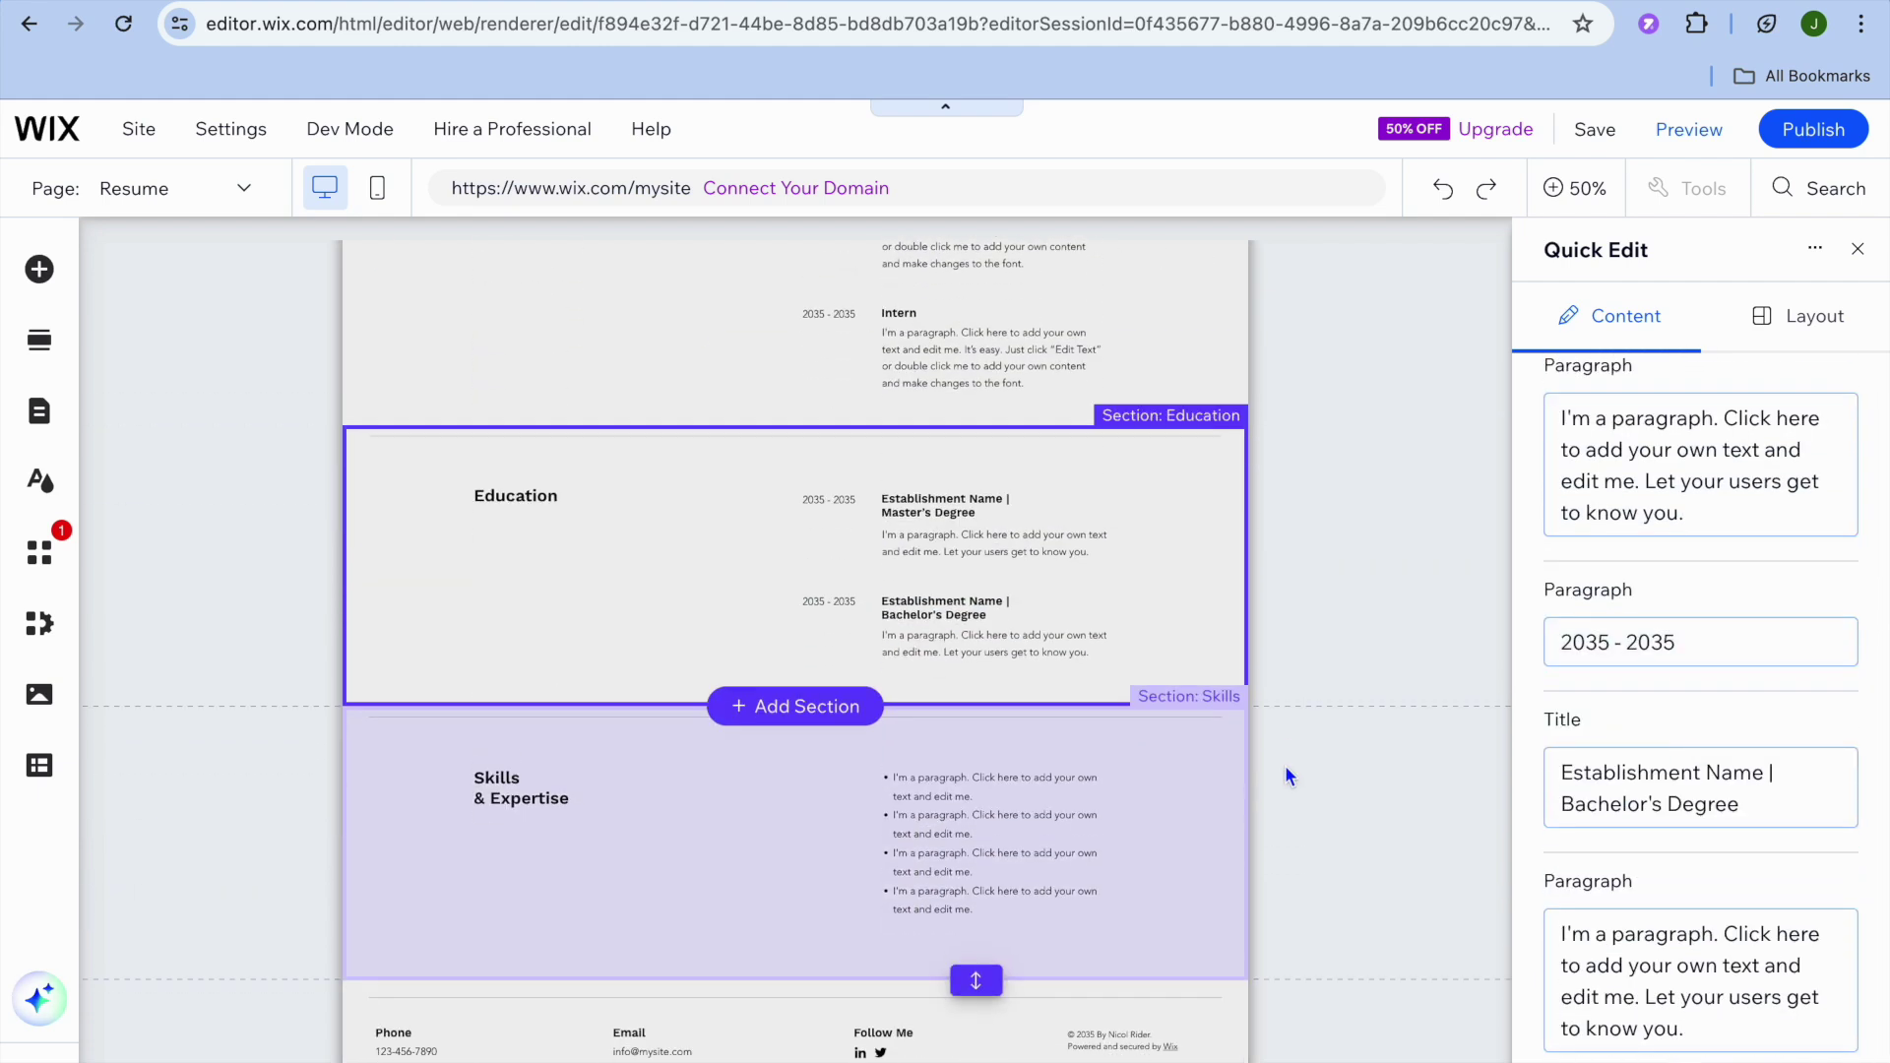
left_click(1077, 777)
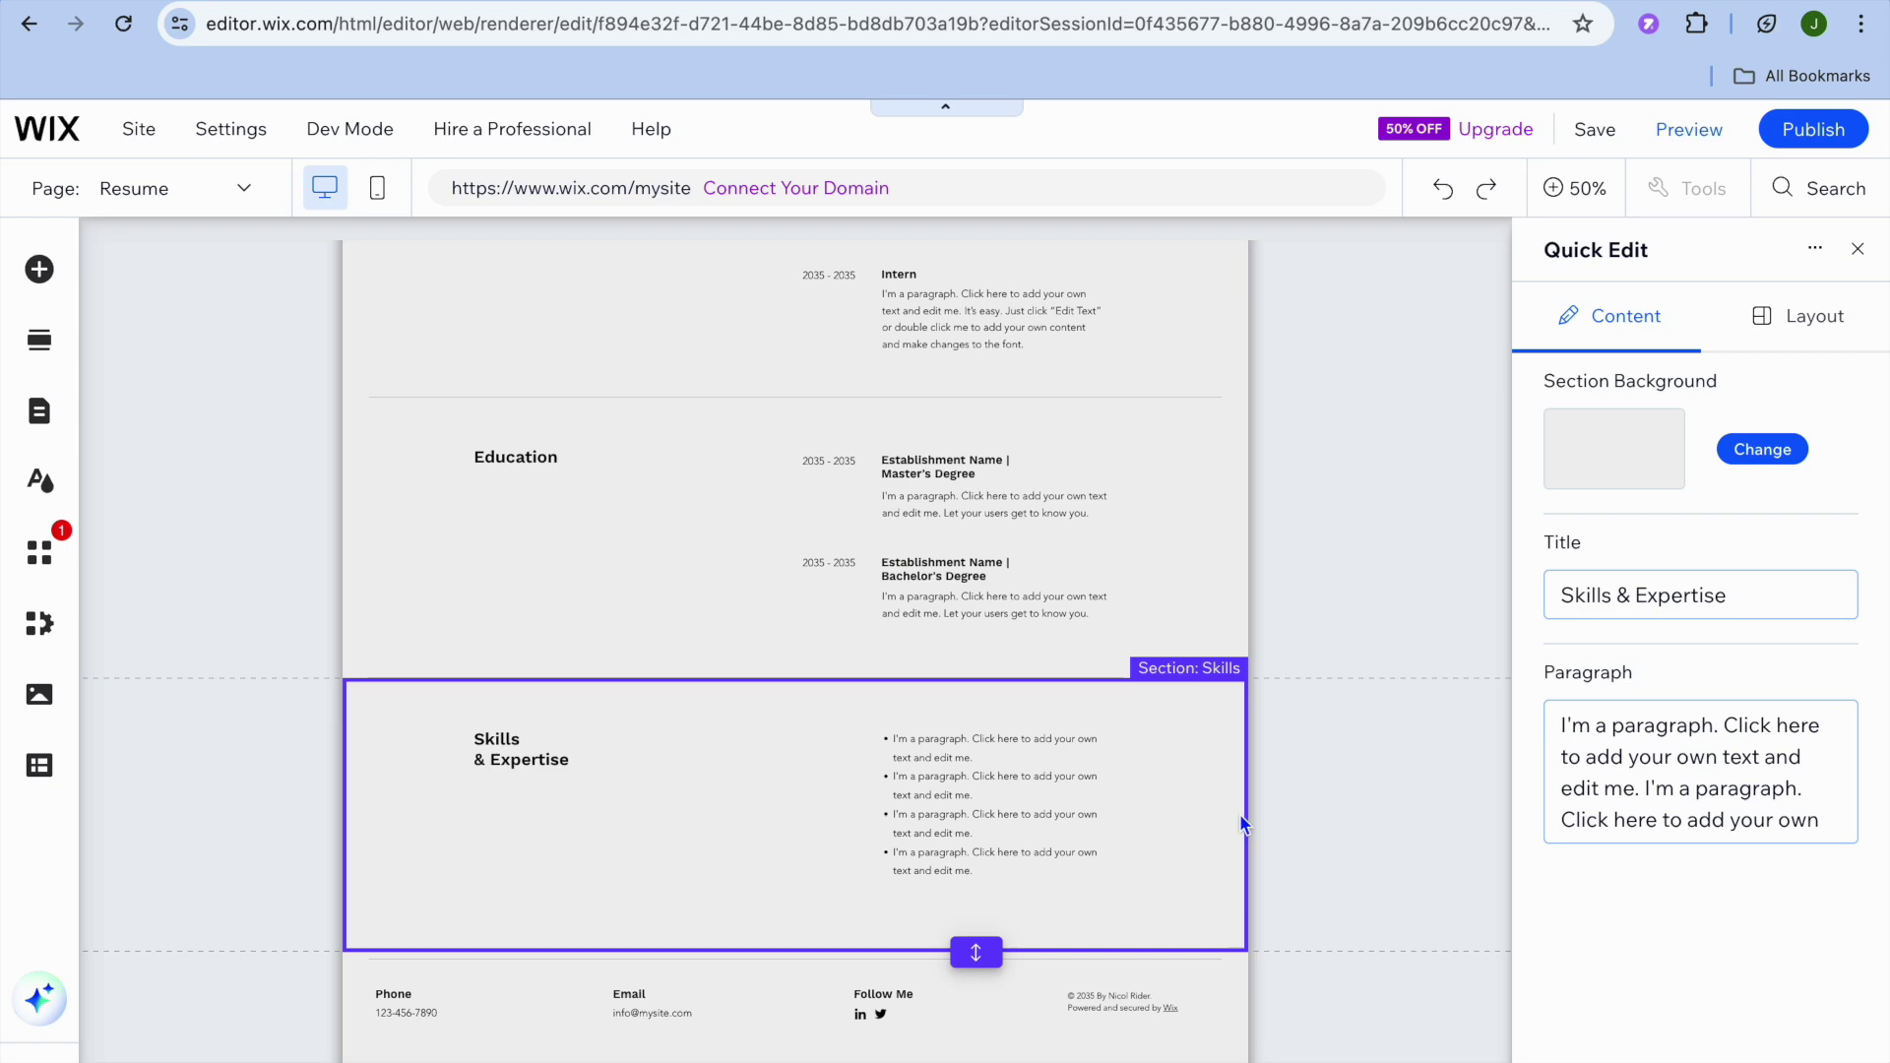
scroll(1450, 683, "up", 4)
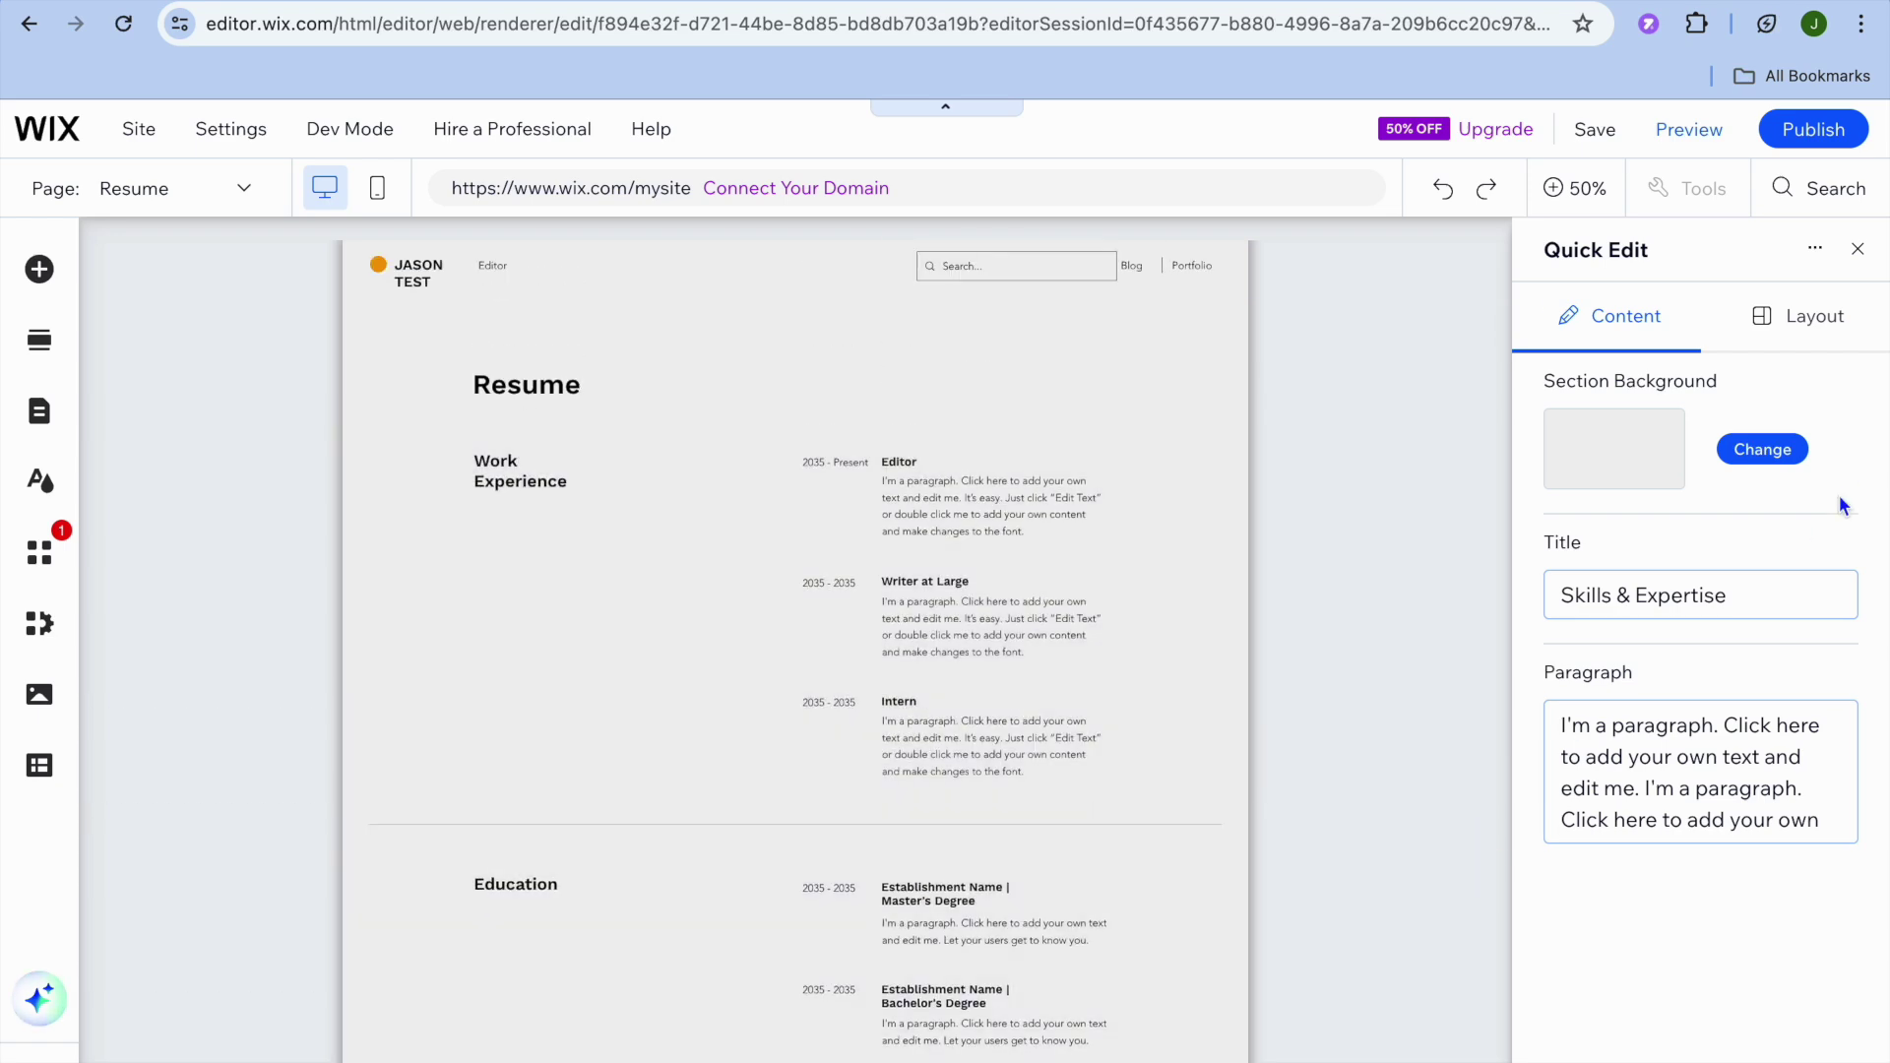
left_click(1858, 248)
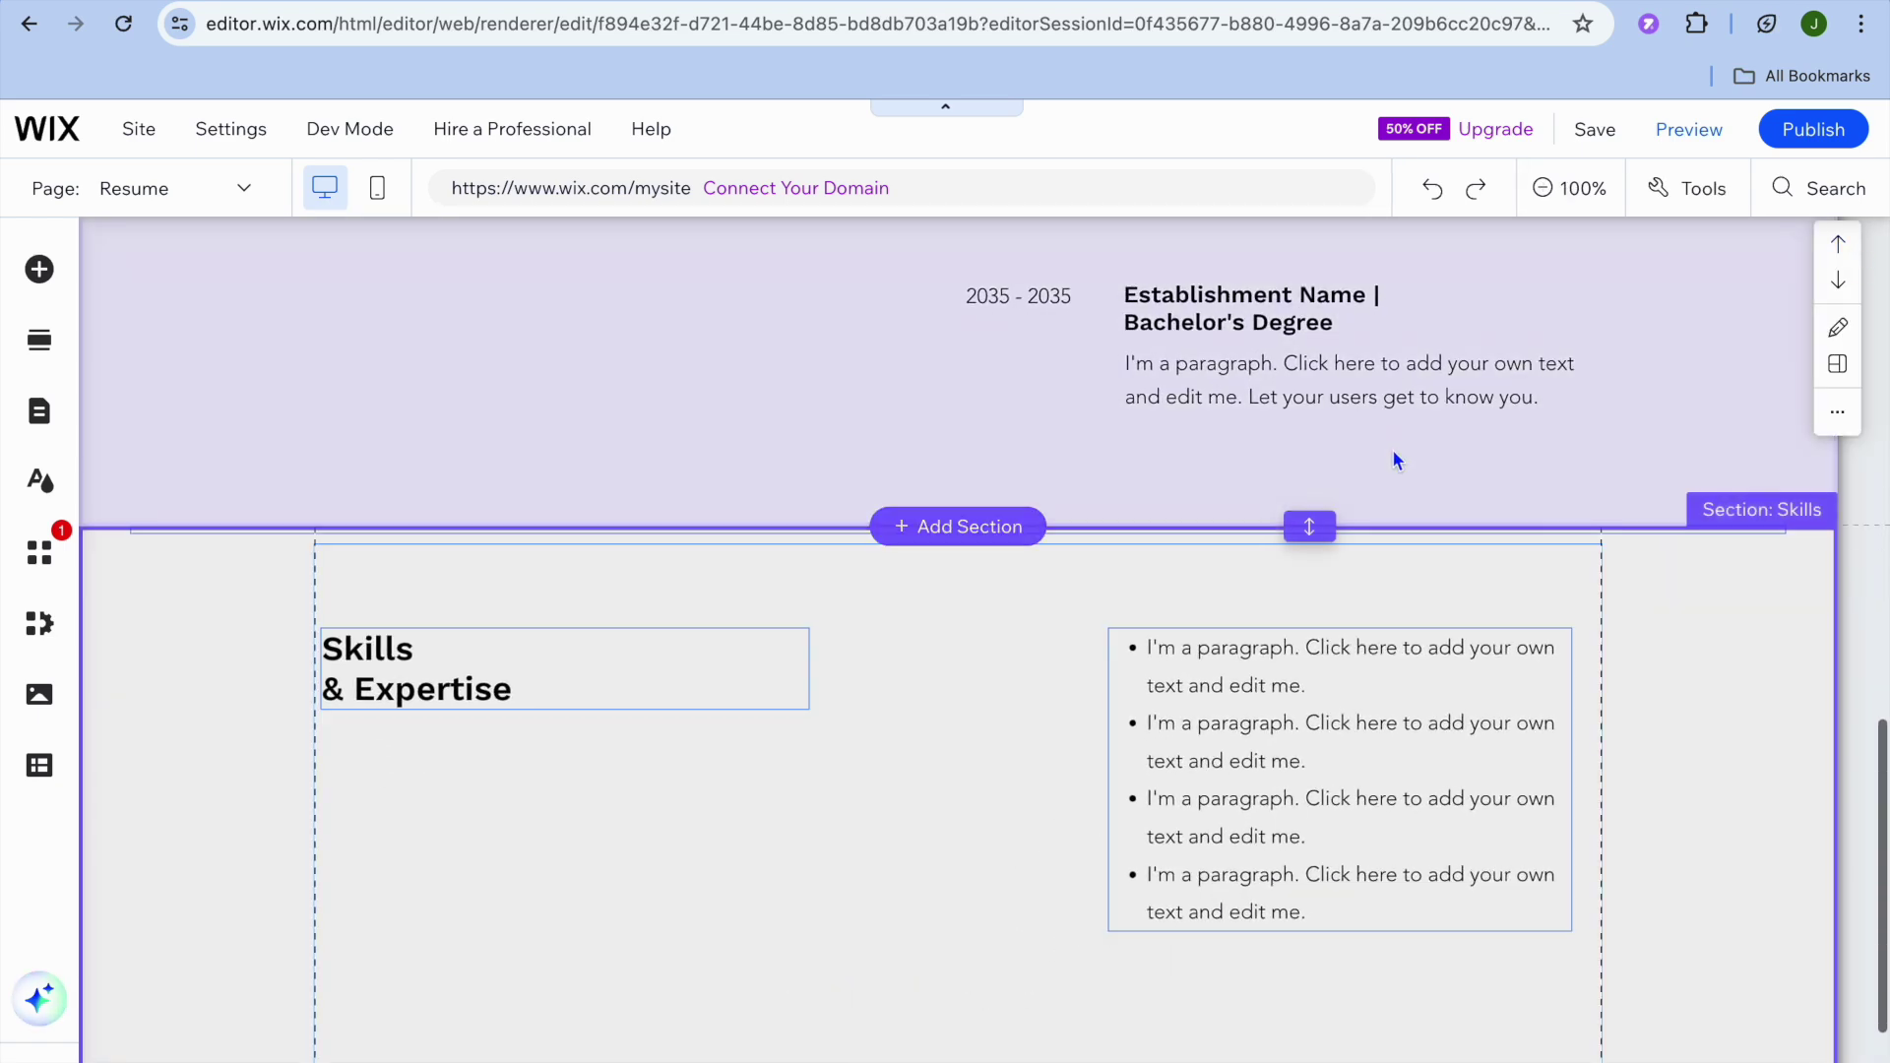
scroll(1392, 460, "up", 10)
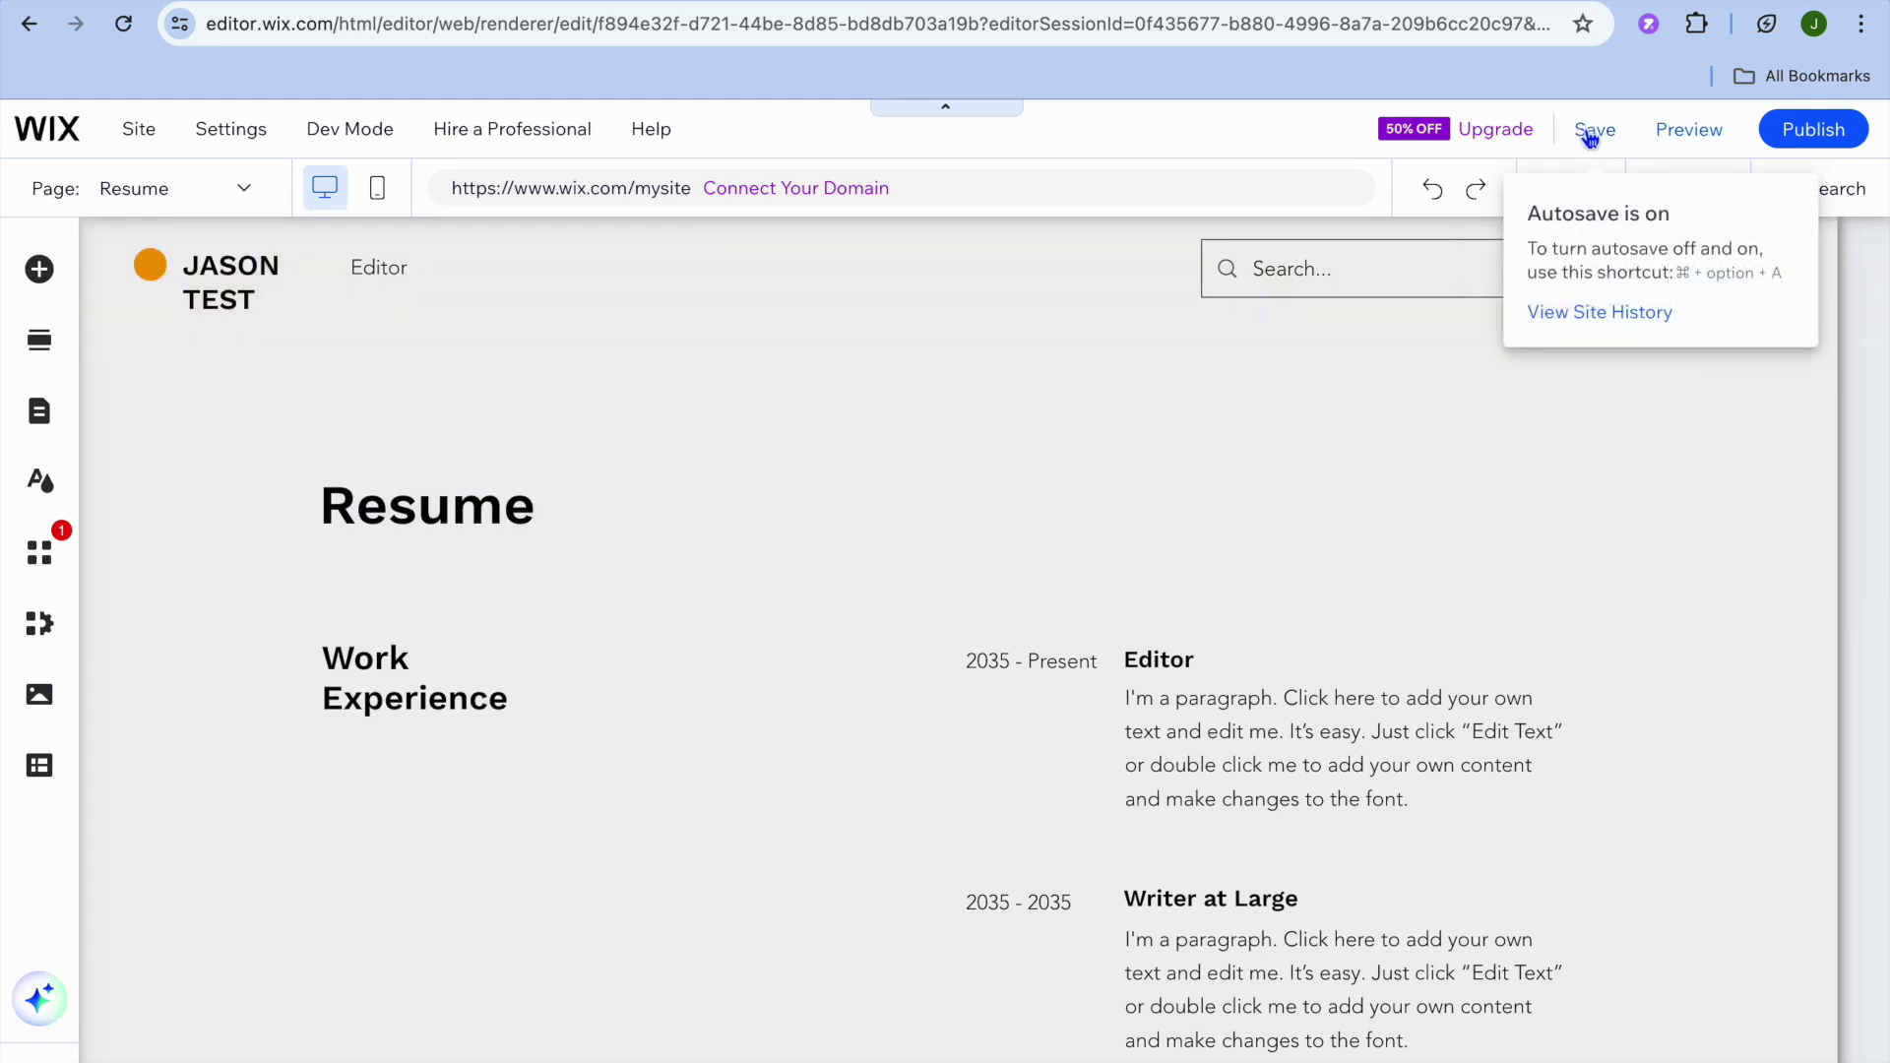
Step: Preview the Resume page, scrolling down and back up through the Work Experience entries
left_click(1683, 129)
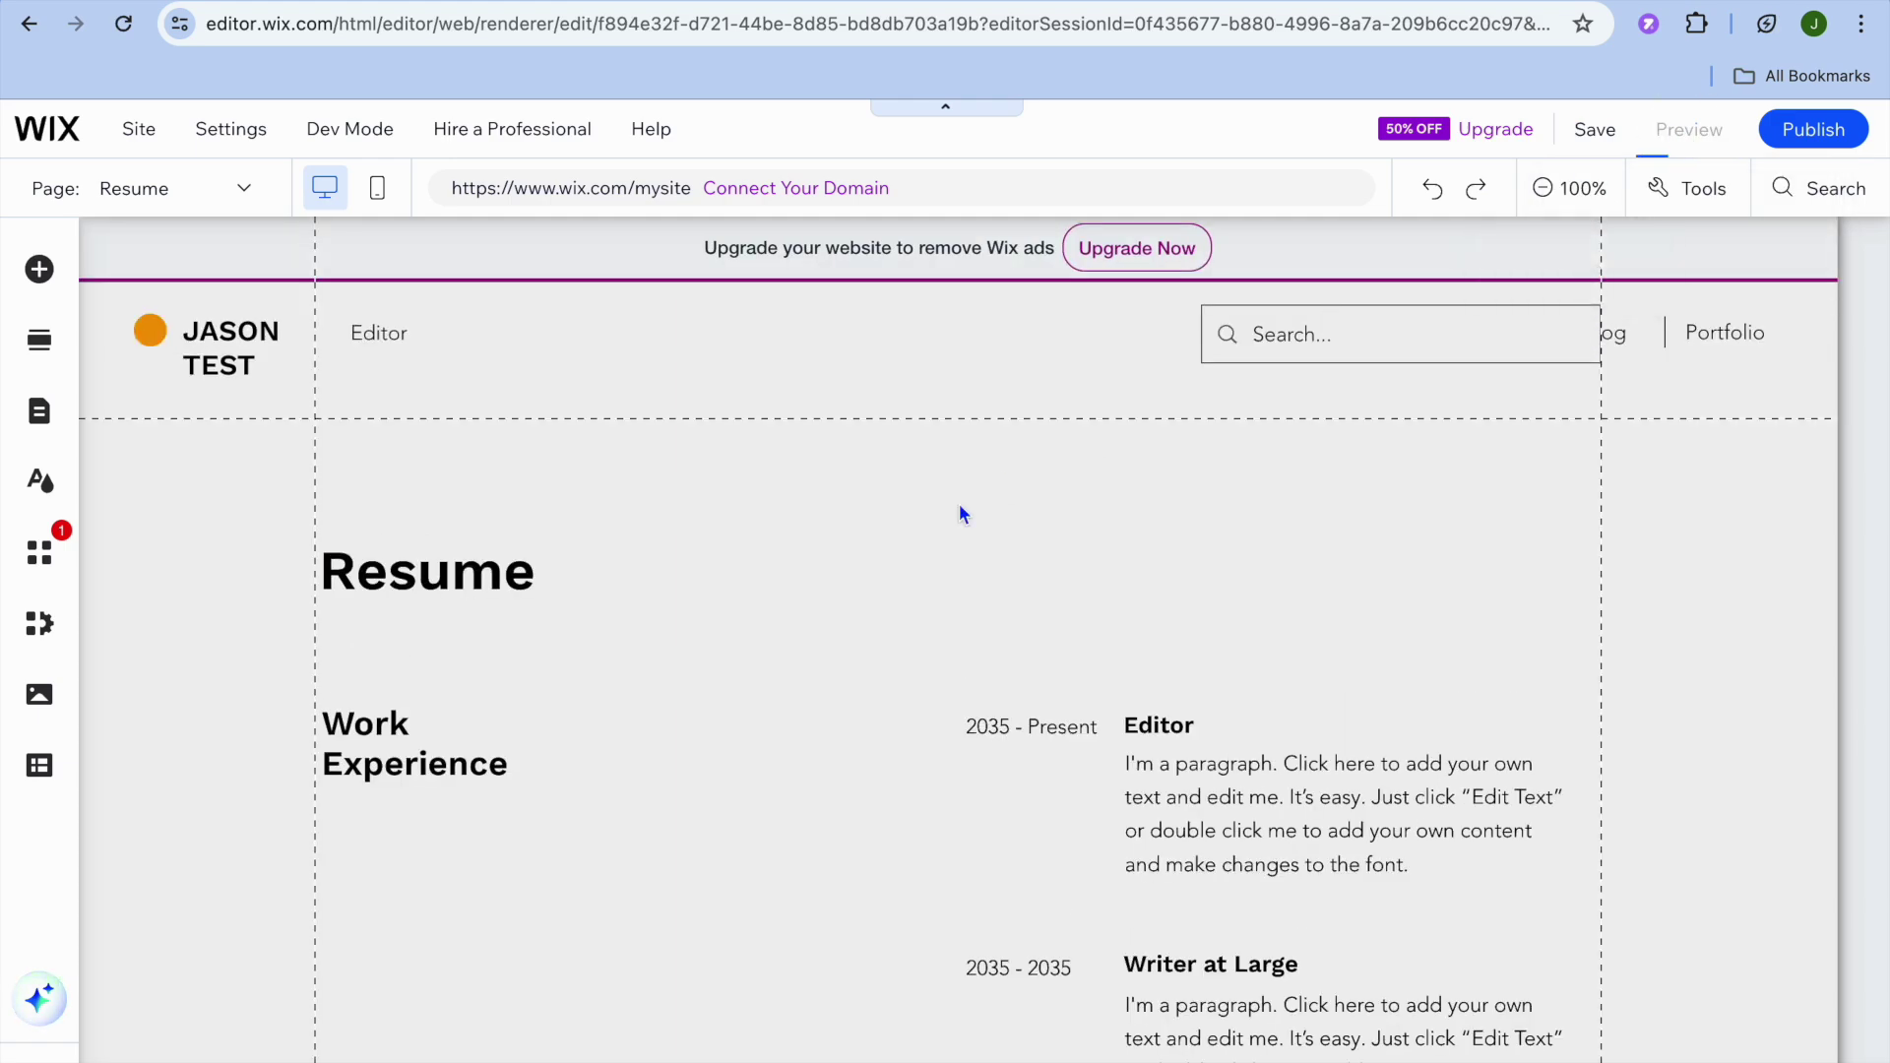
scroll(962, 513, "down", 5)
scroll(962, 513, "up", 6)
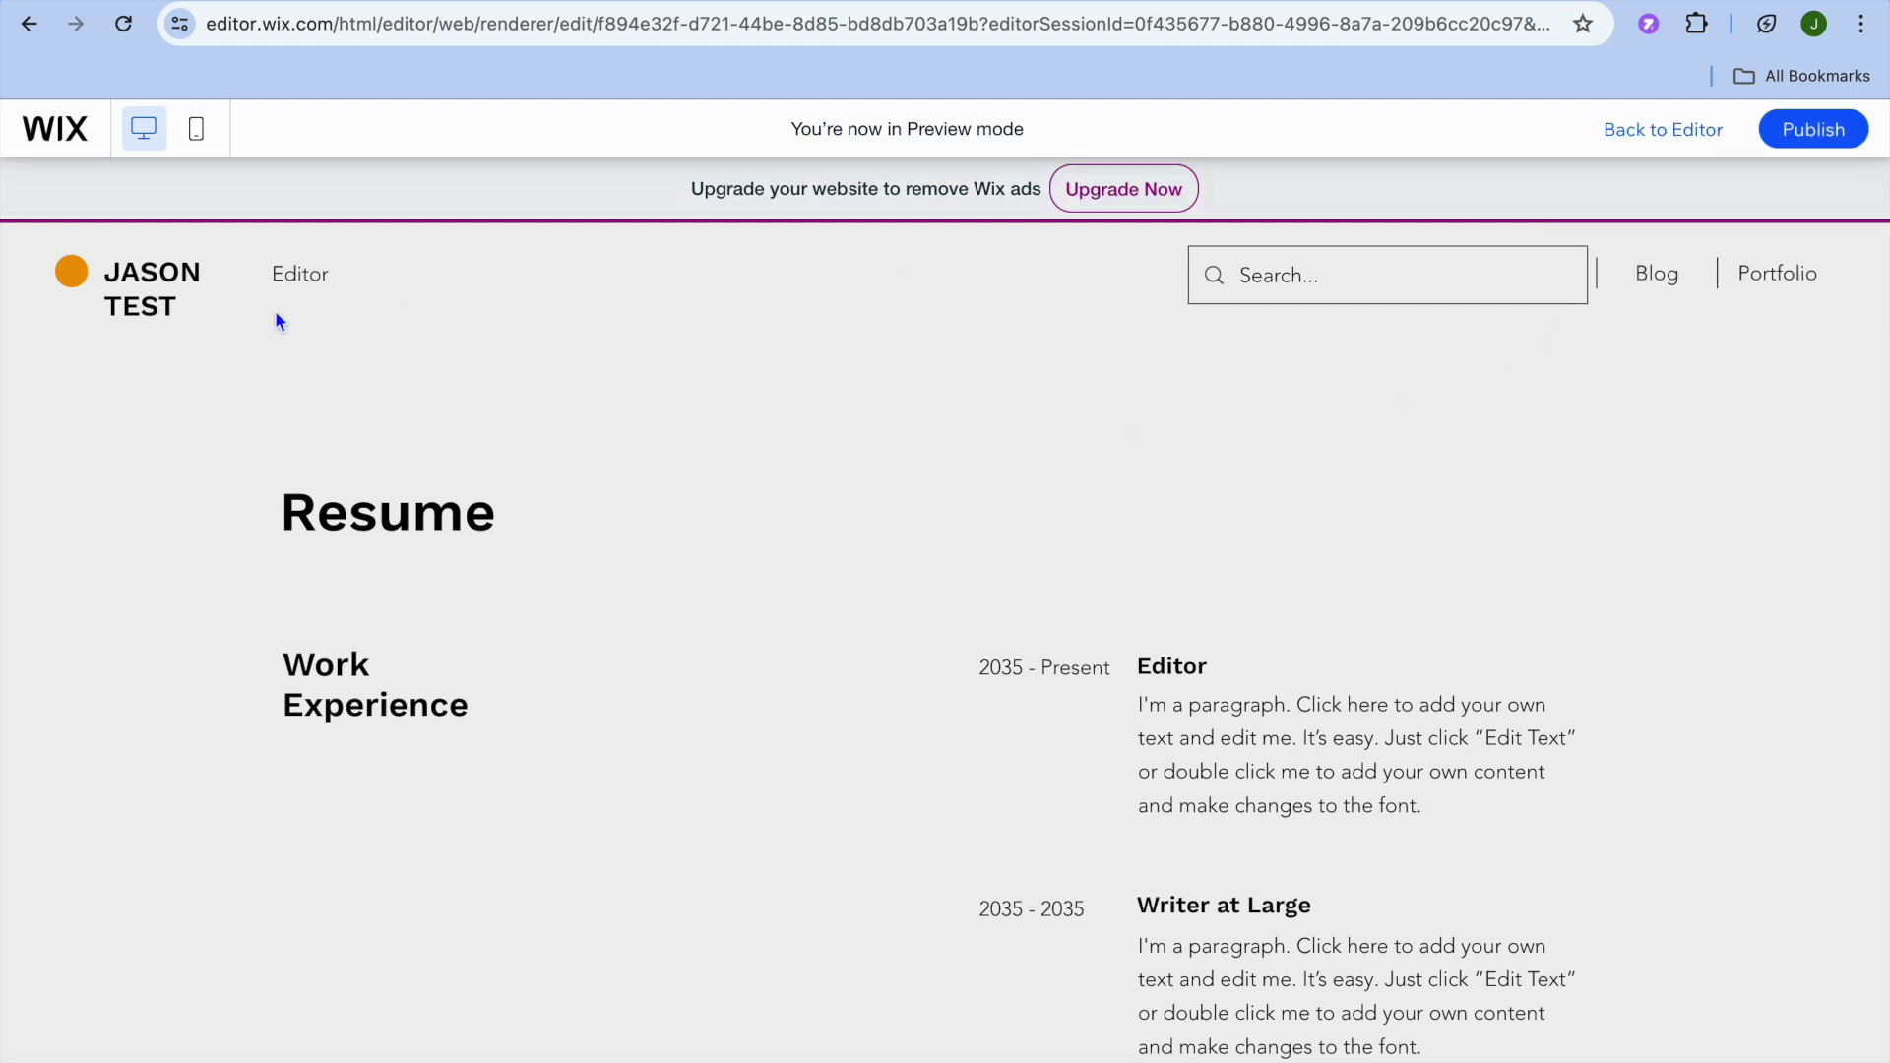
left_click(148, 290)
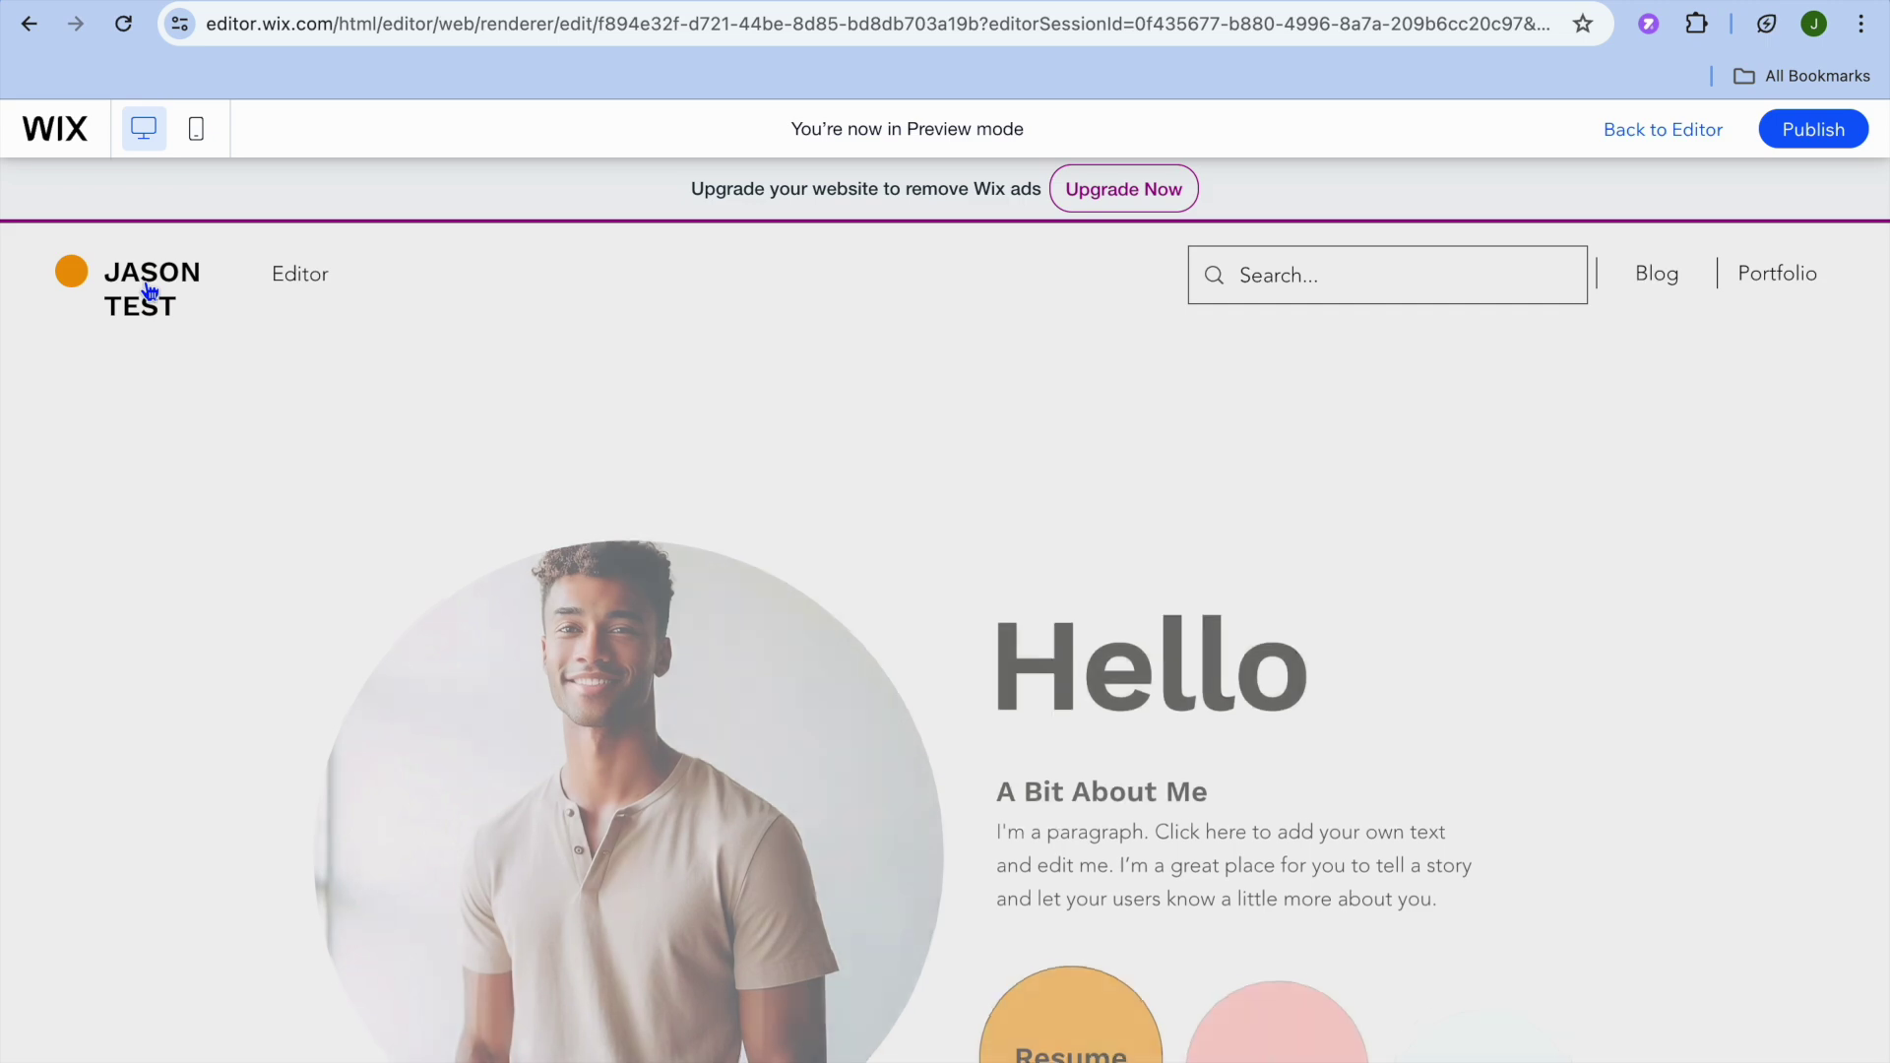
scroll(772, 510, "down", 5)
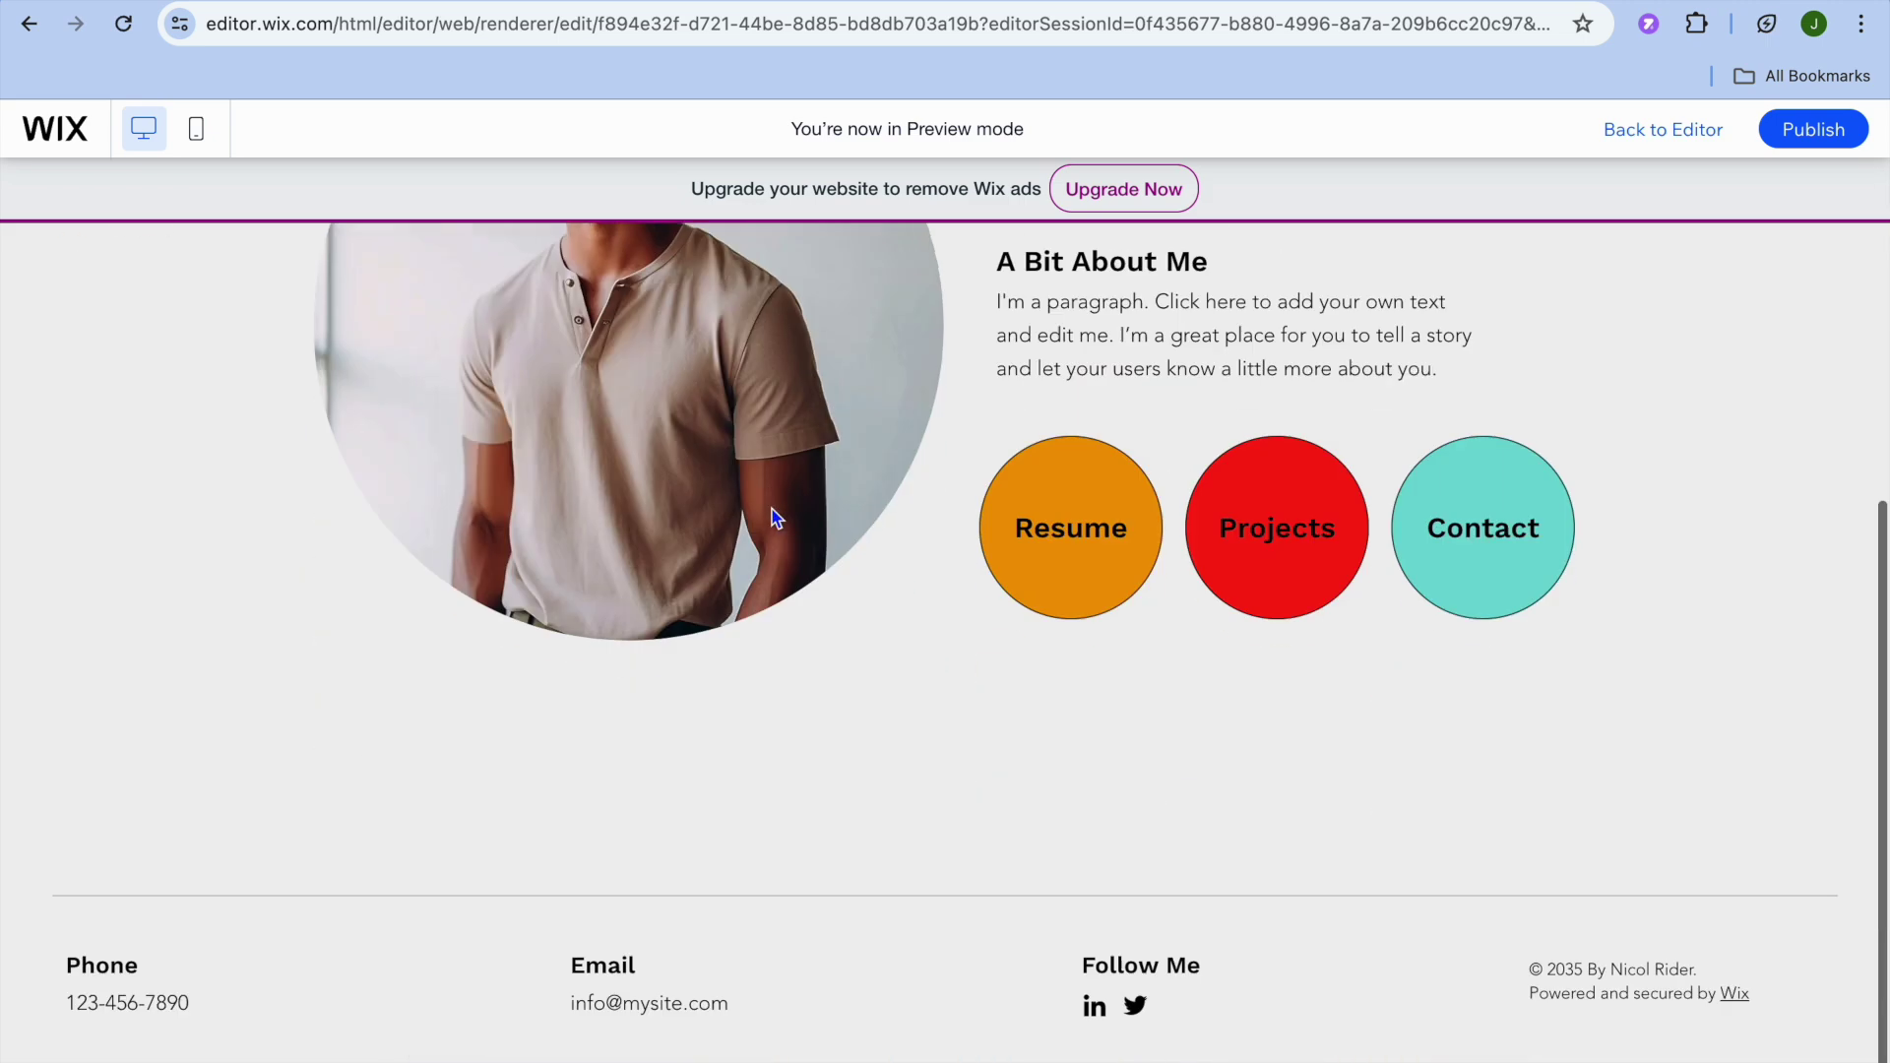
scroll(772, 510, "up", 5)
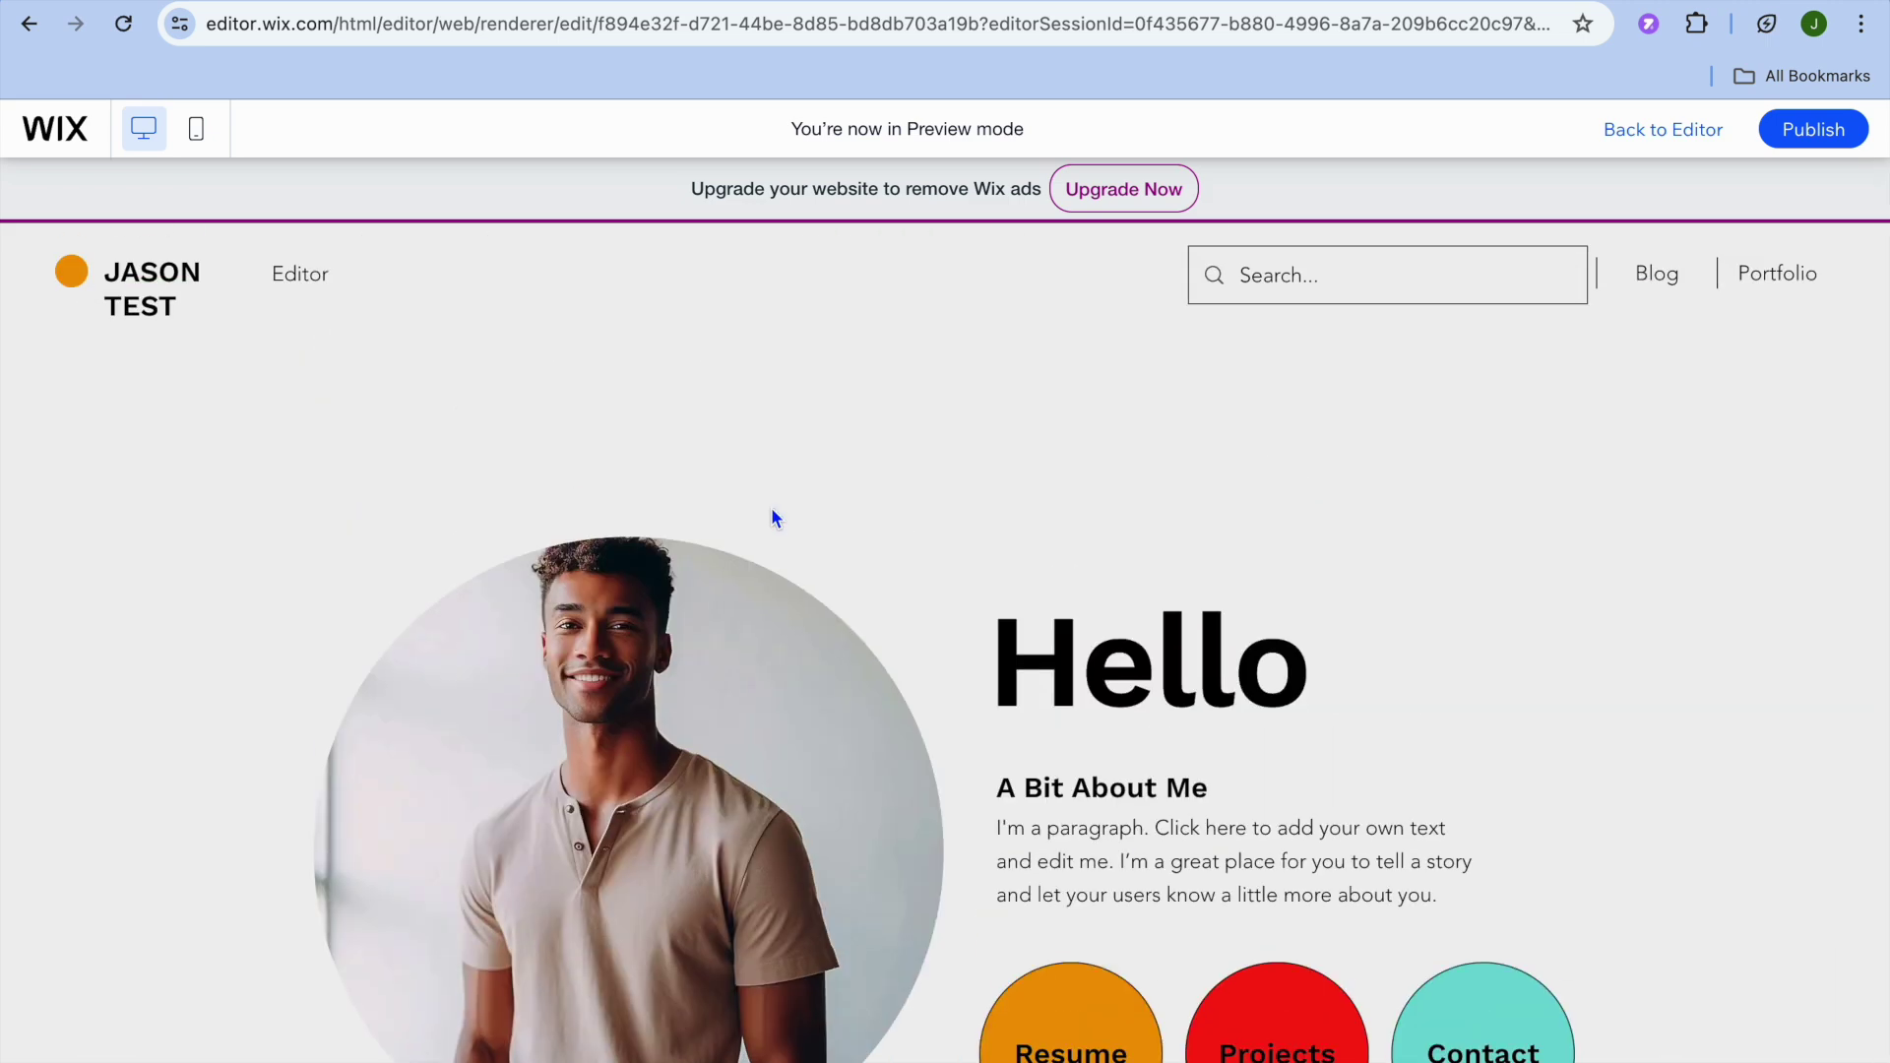
scroll(771, 506, "down", 4)
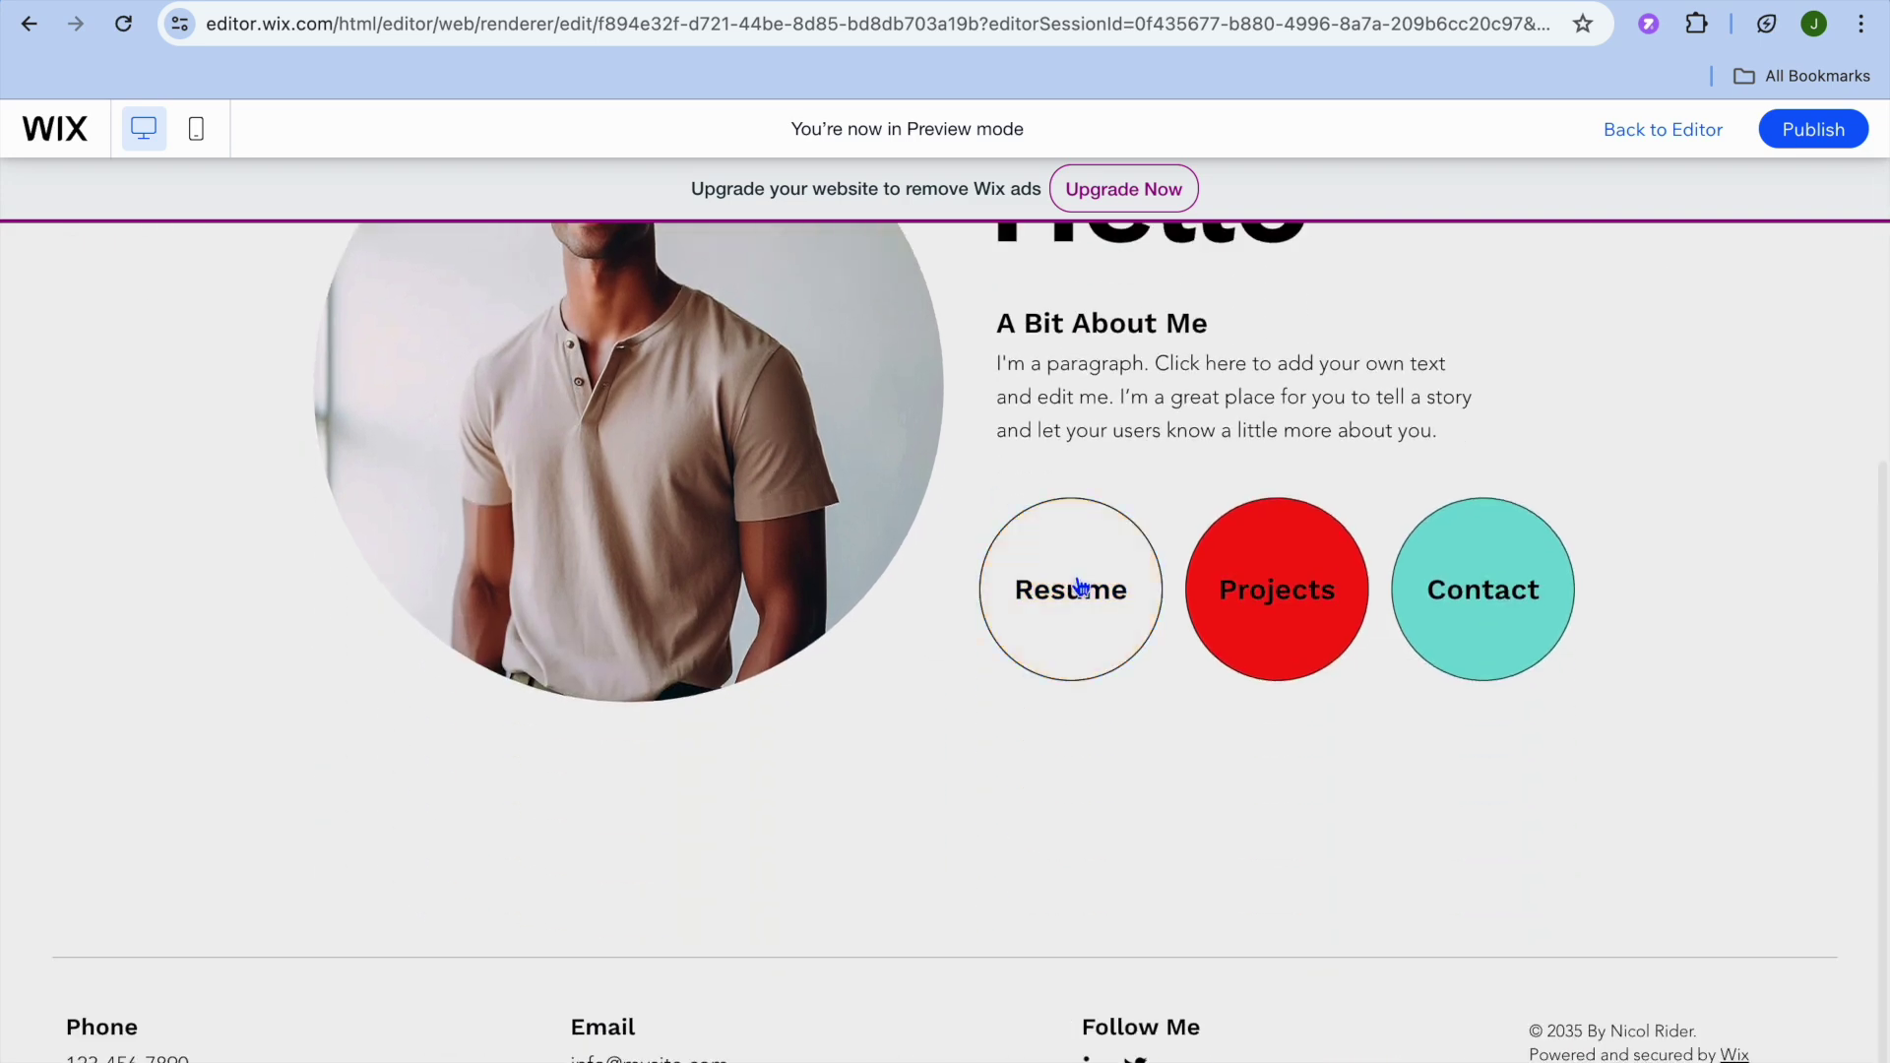
left_click(1078, 587)
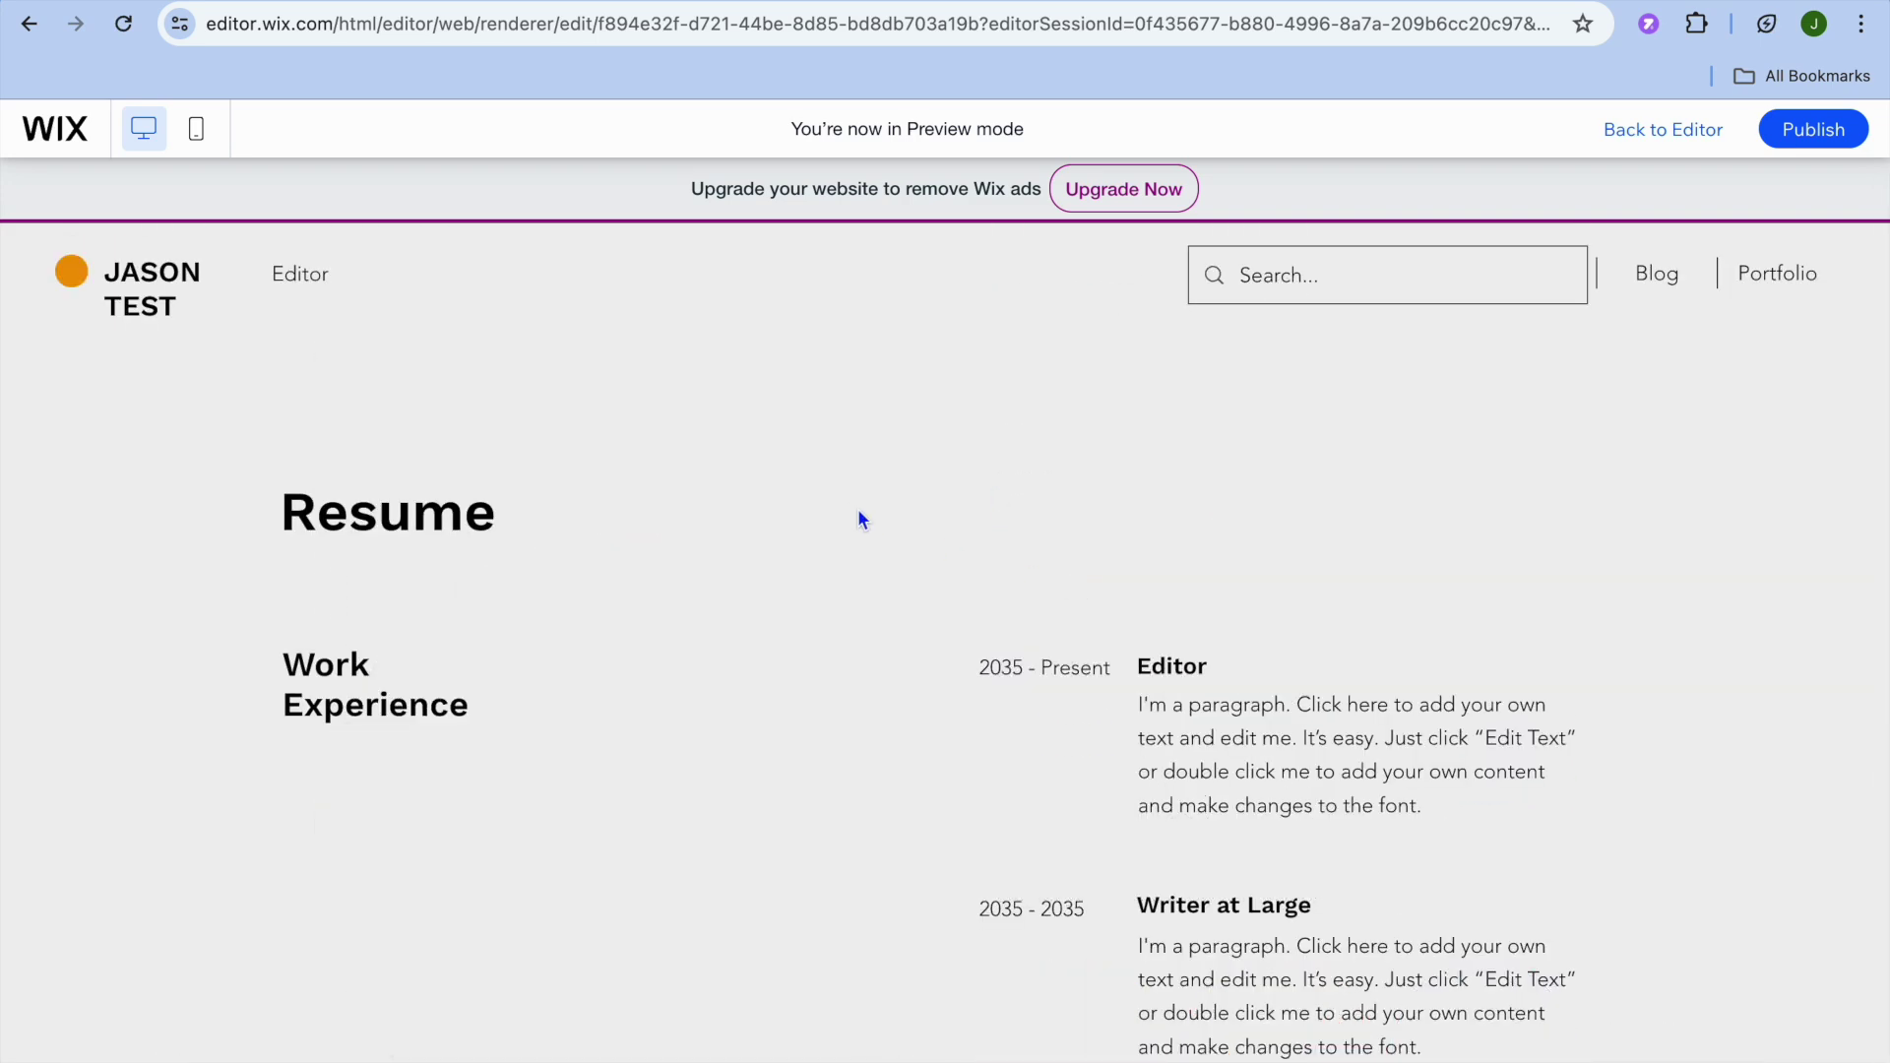